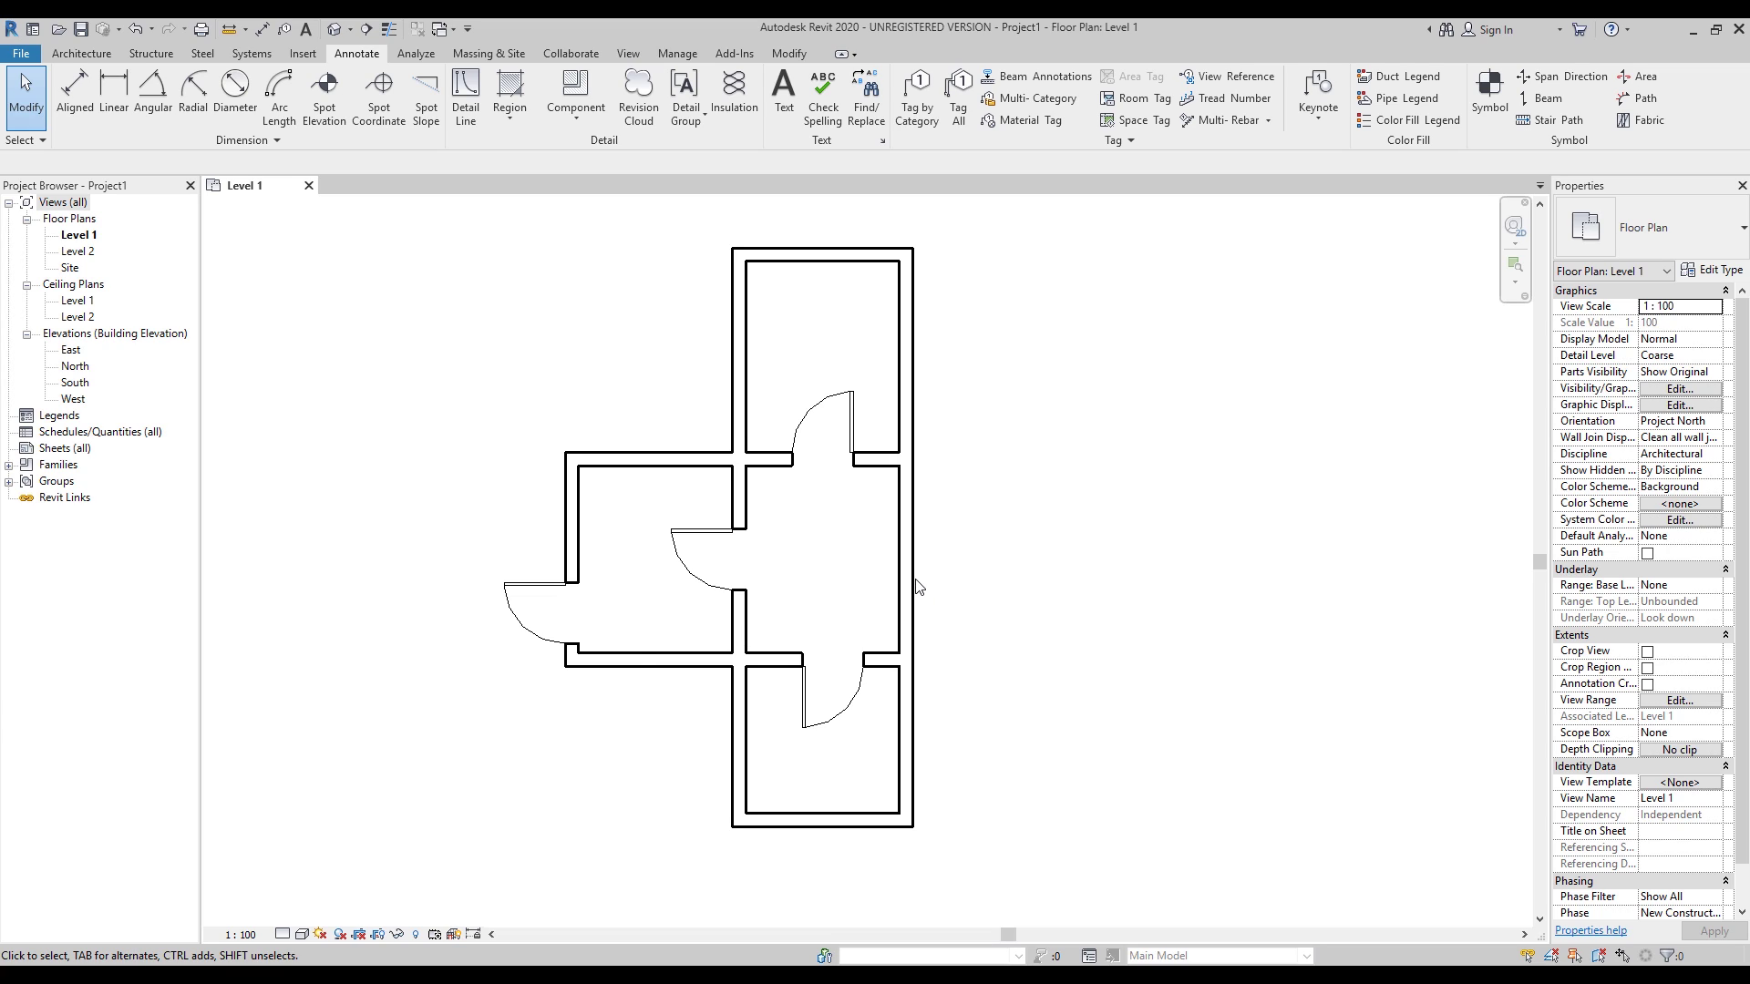
# Step: Draw a path of travel from the top room to the left exterior door and check its 6.082 s time and 8157.1 length
pyautogui.click(416, 54)
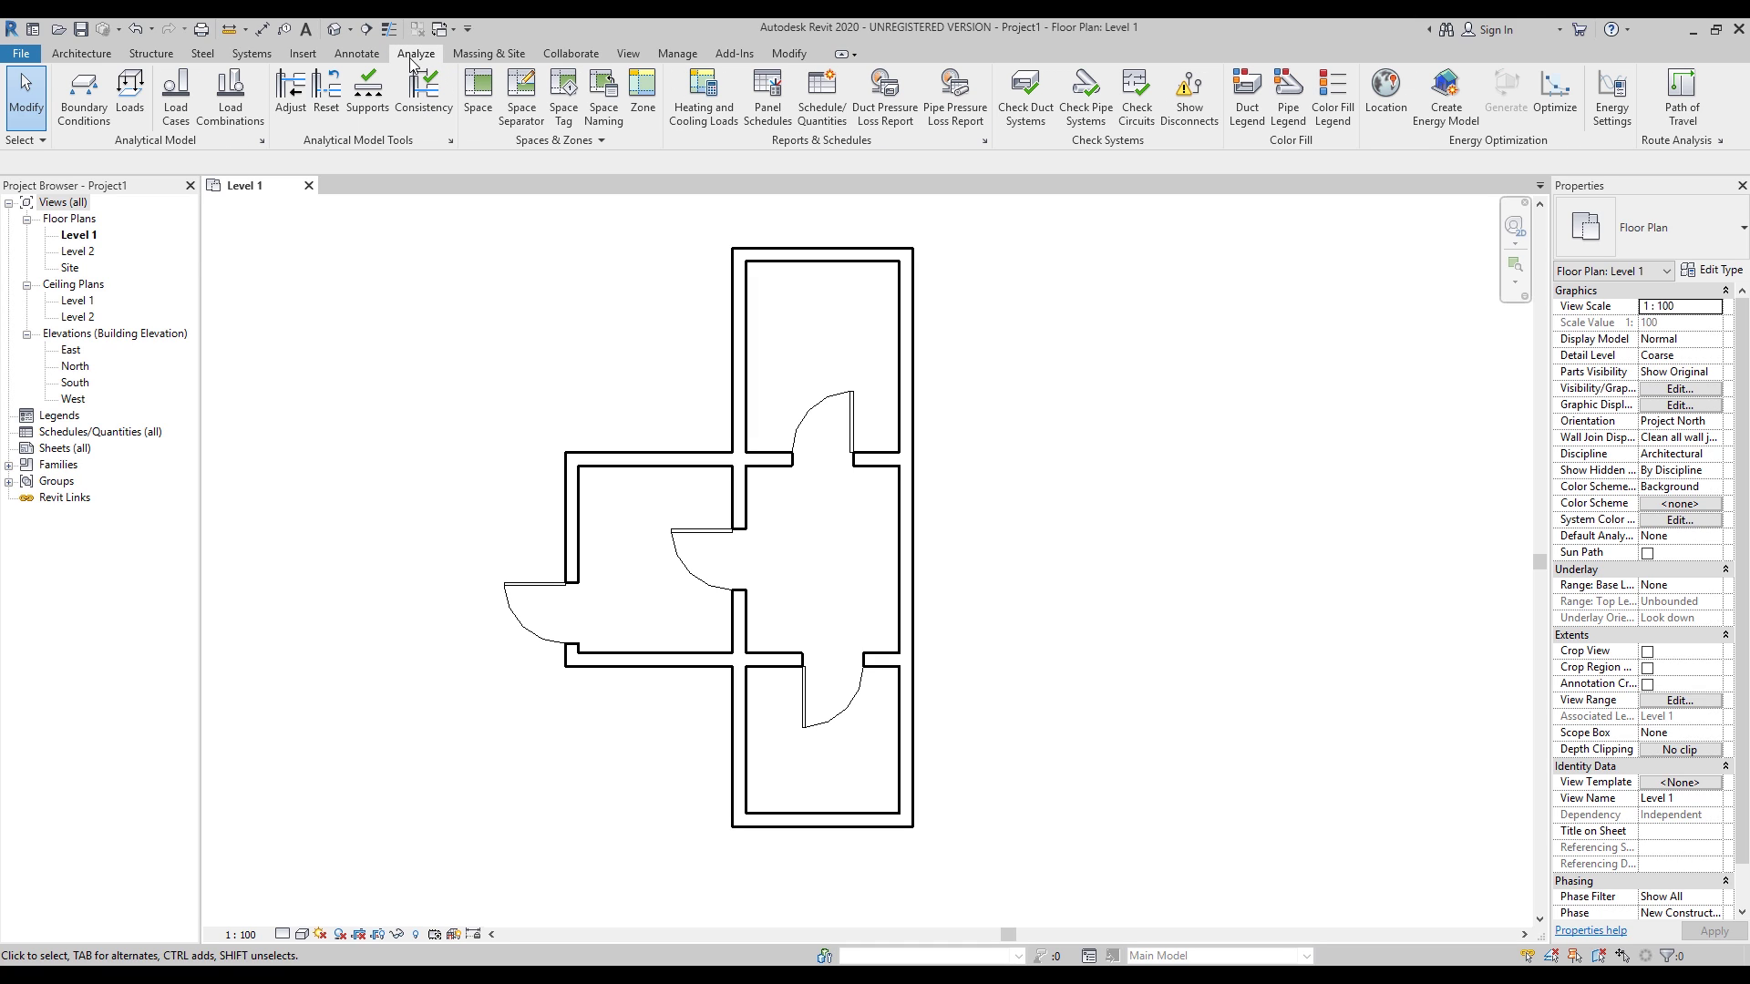
pyautogui.click(1688, 107)
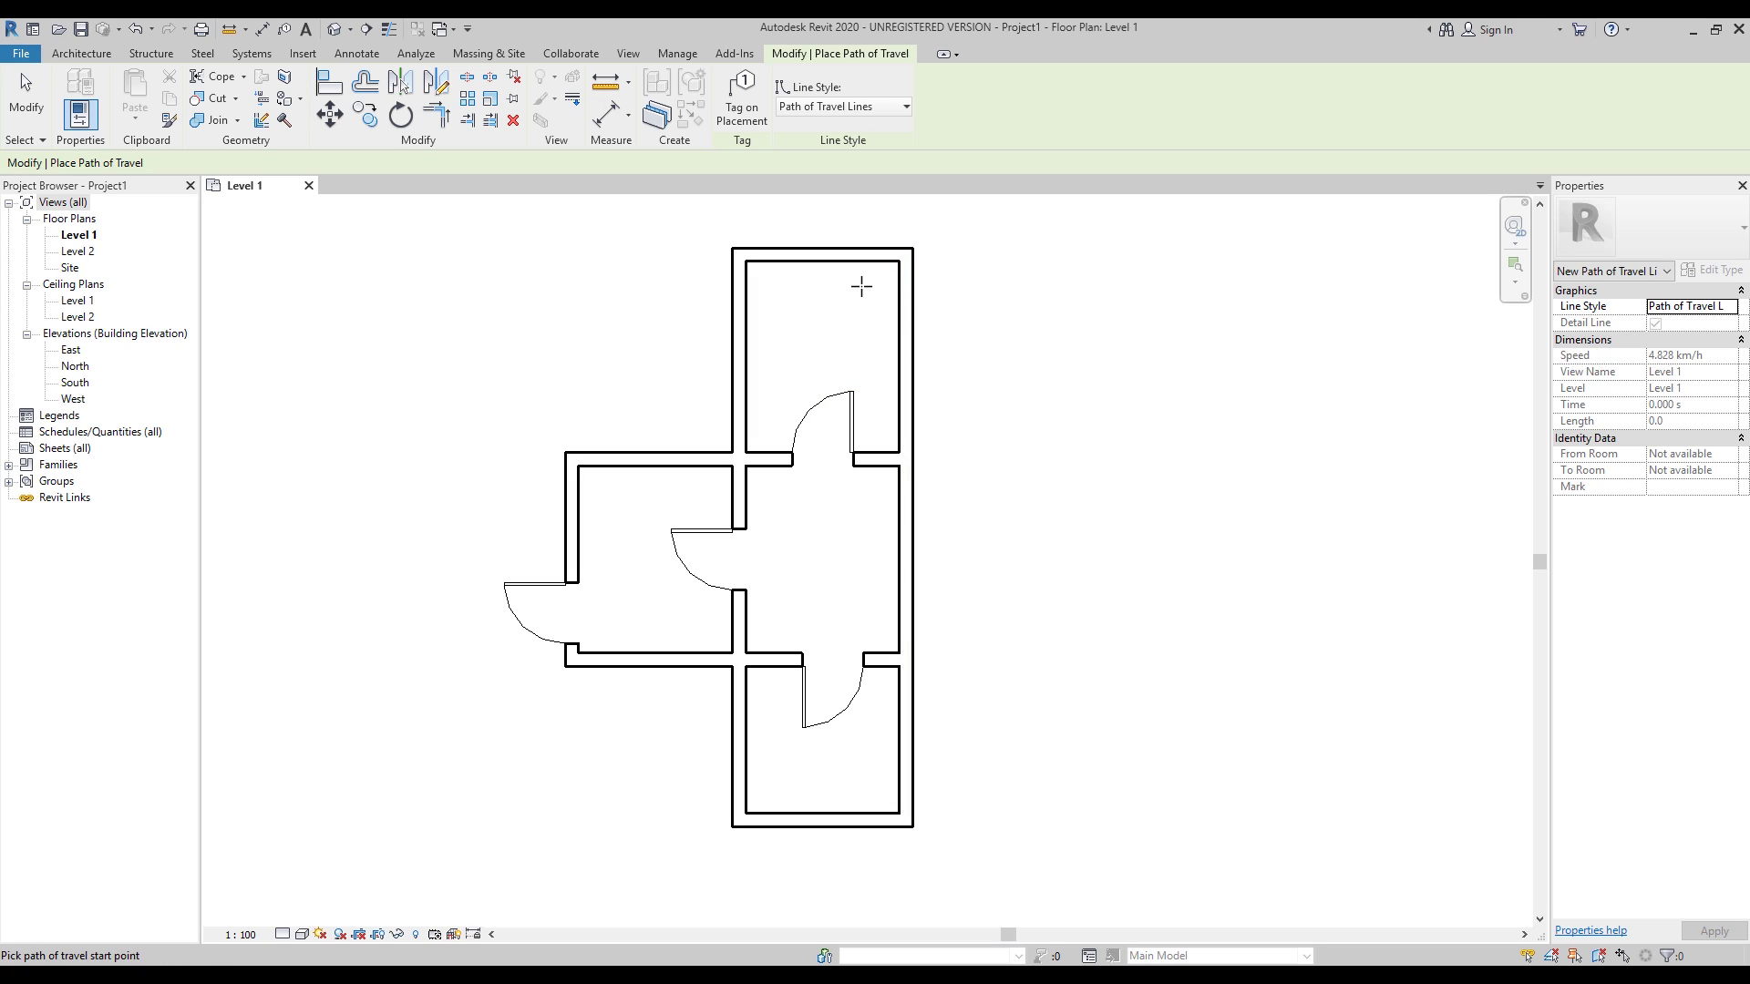
pyautogui.click(858, 287)
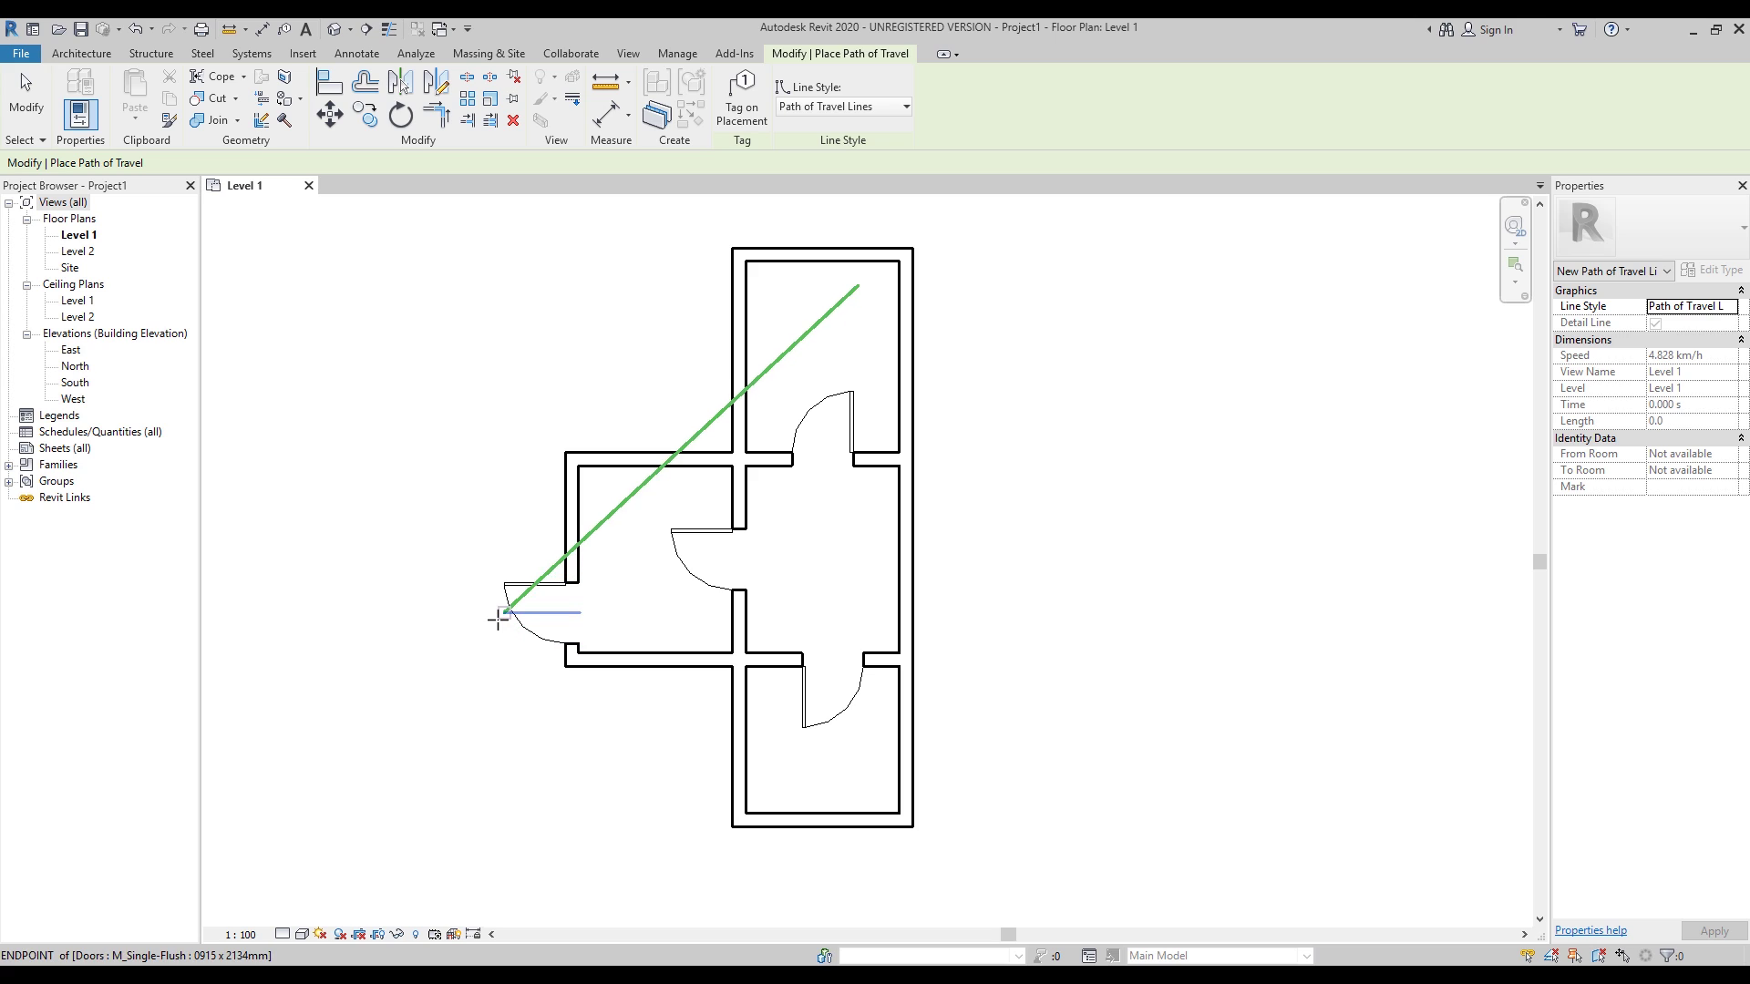
pyautogui.click(504, 612)
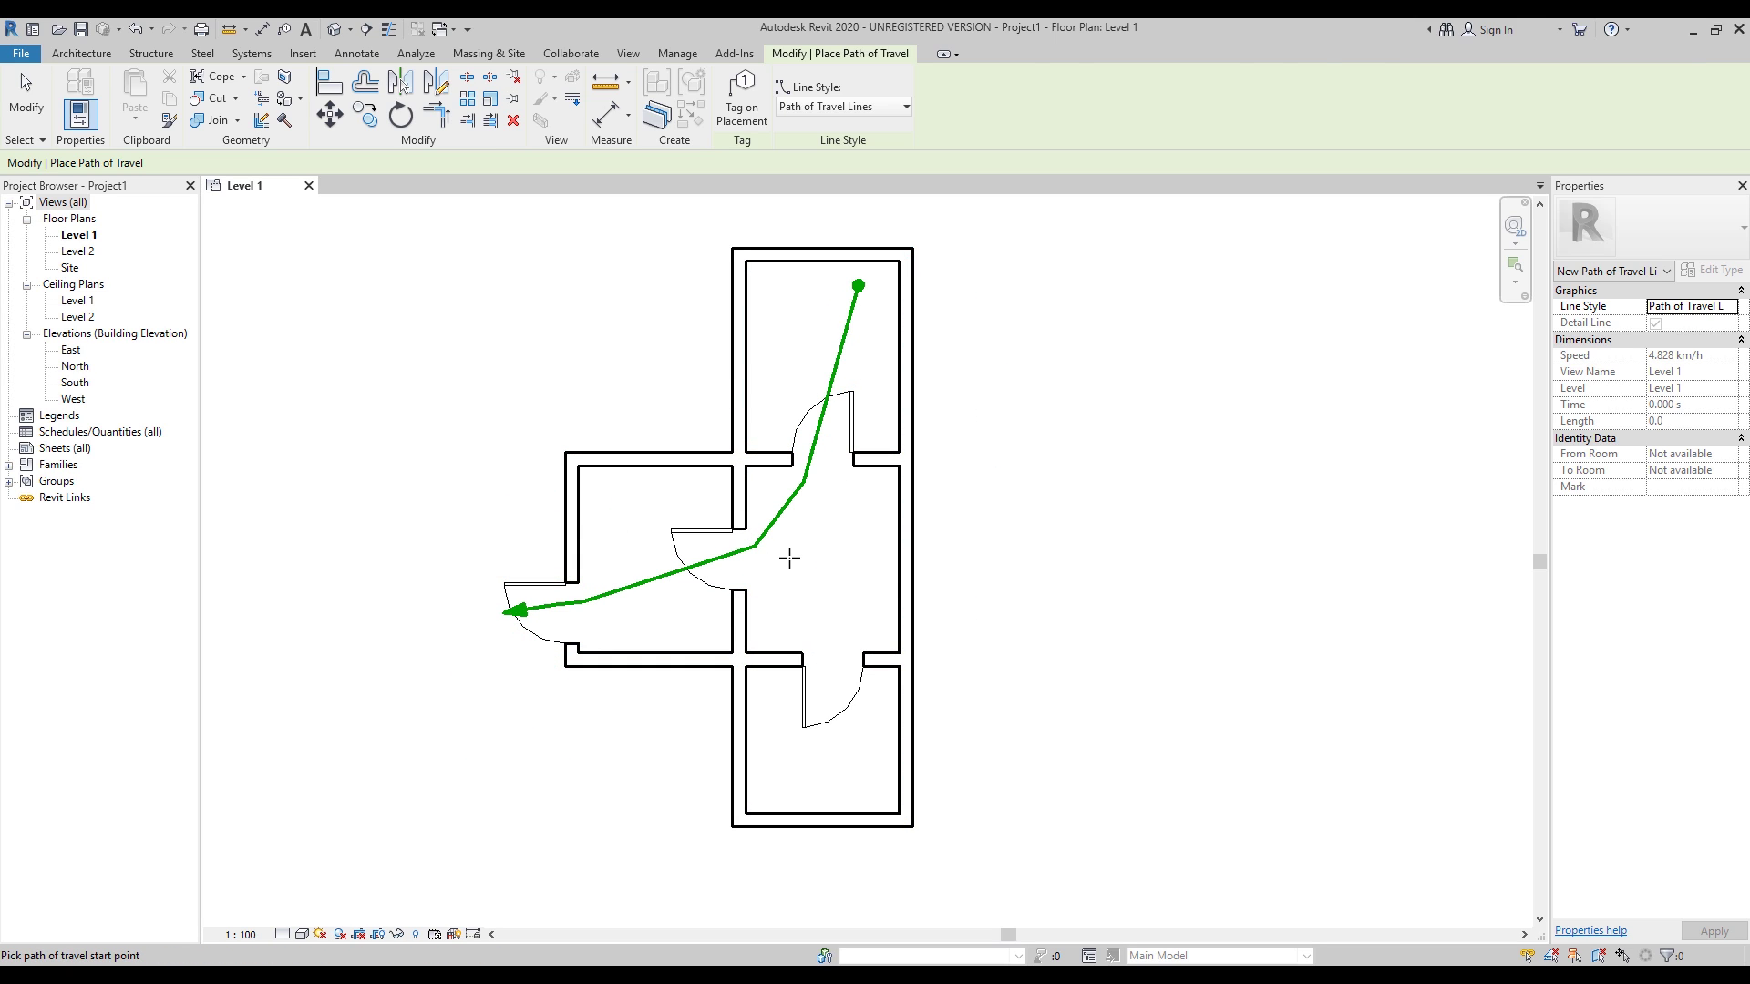
pyautogui.press('Escape')
pyautogui.press('Escape')
pyautogui.click(785, 524)
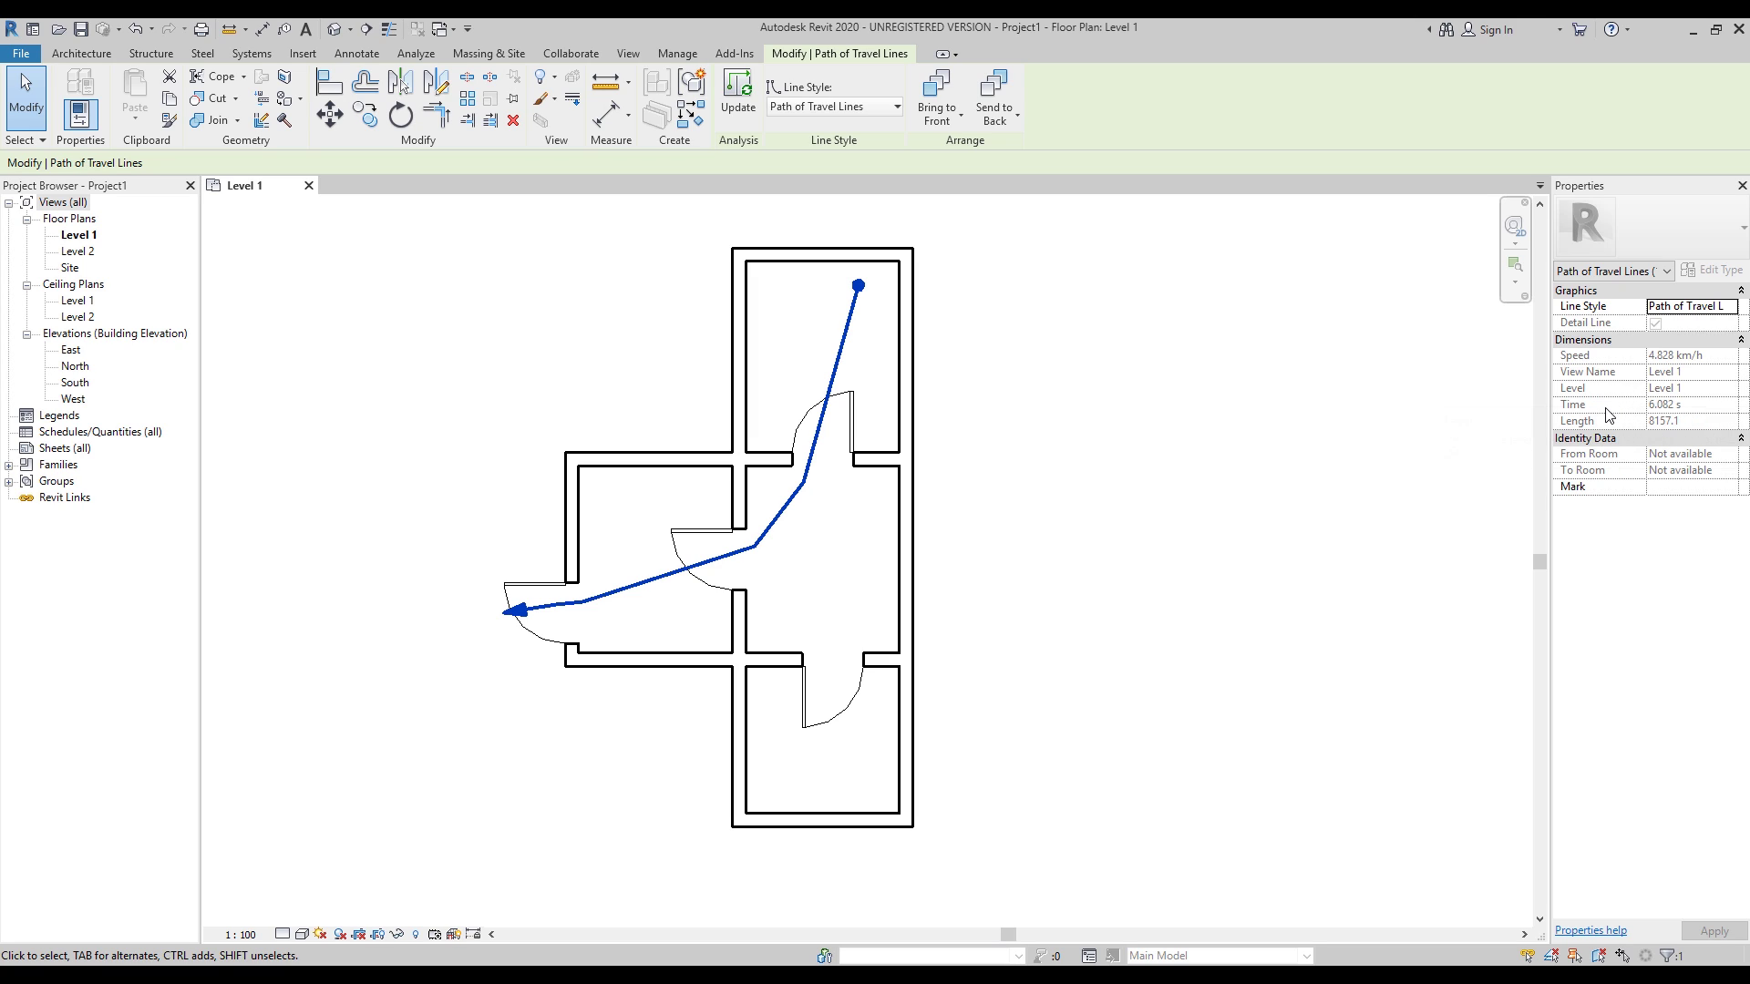
pyautogui.moveTo(1610, 408)
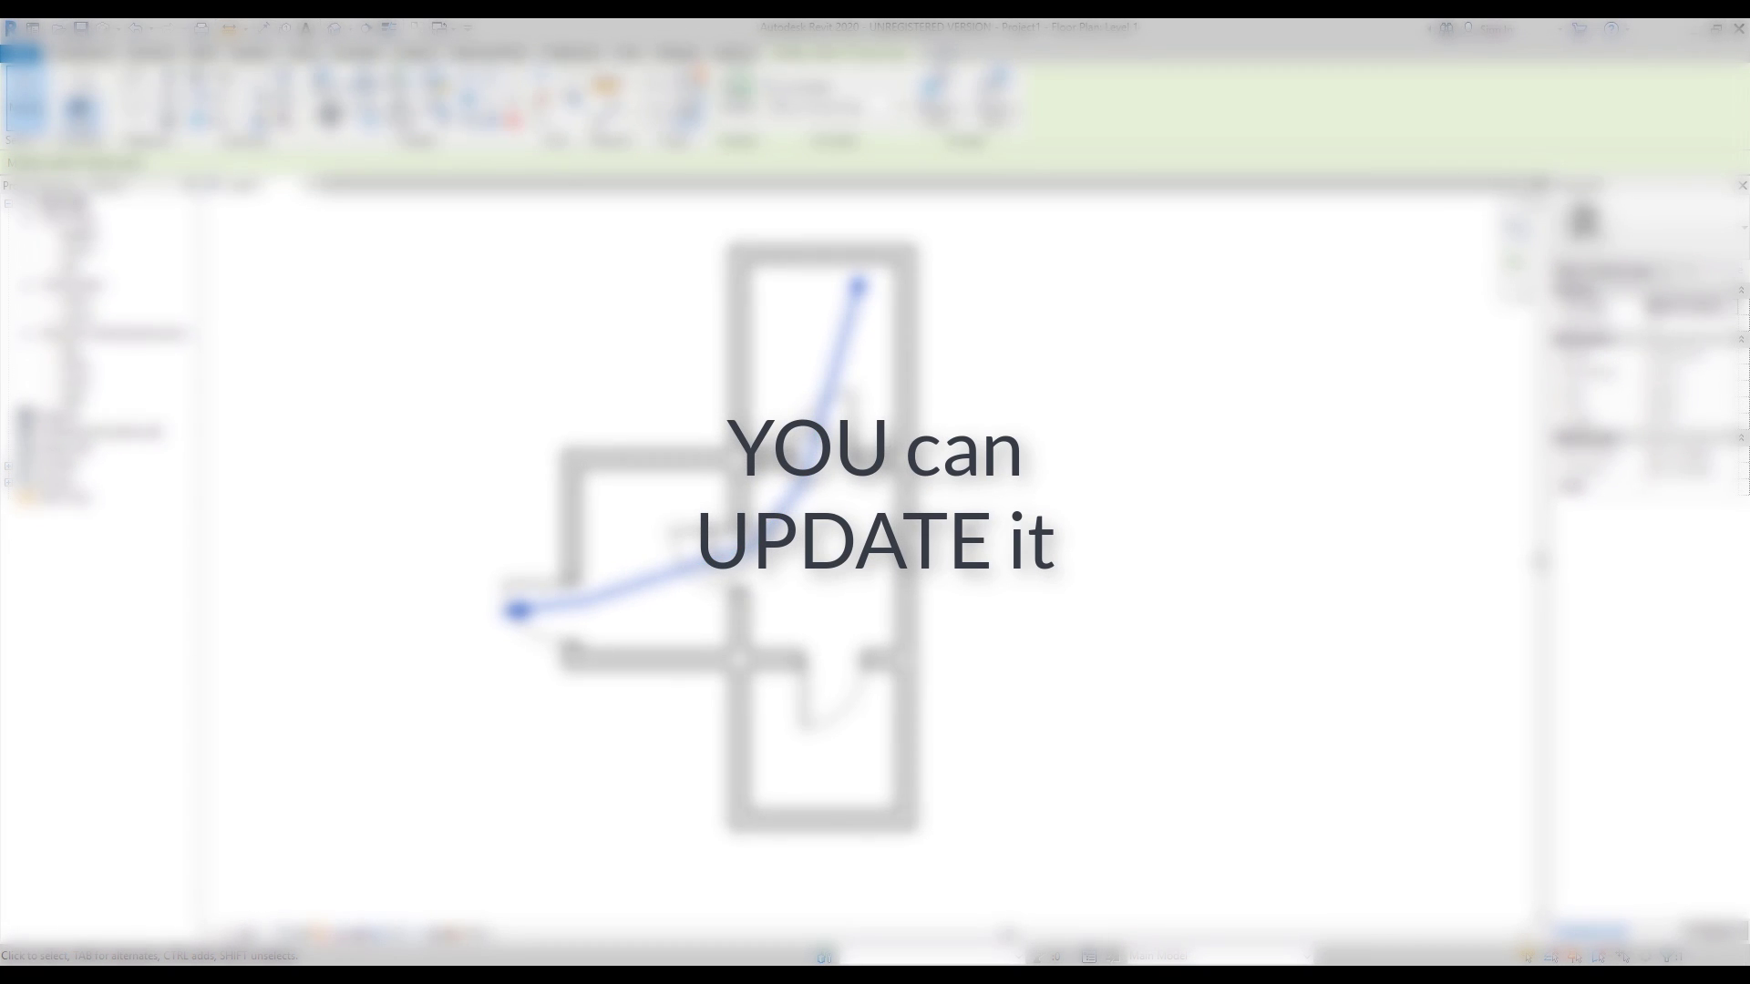
# Step: Draw a small square of walls as a rectangle in the central room
pyautogui.click(84, 55)
pyautogui.click(74, 91)
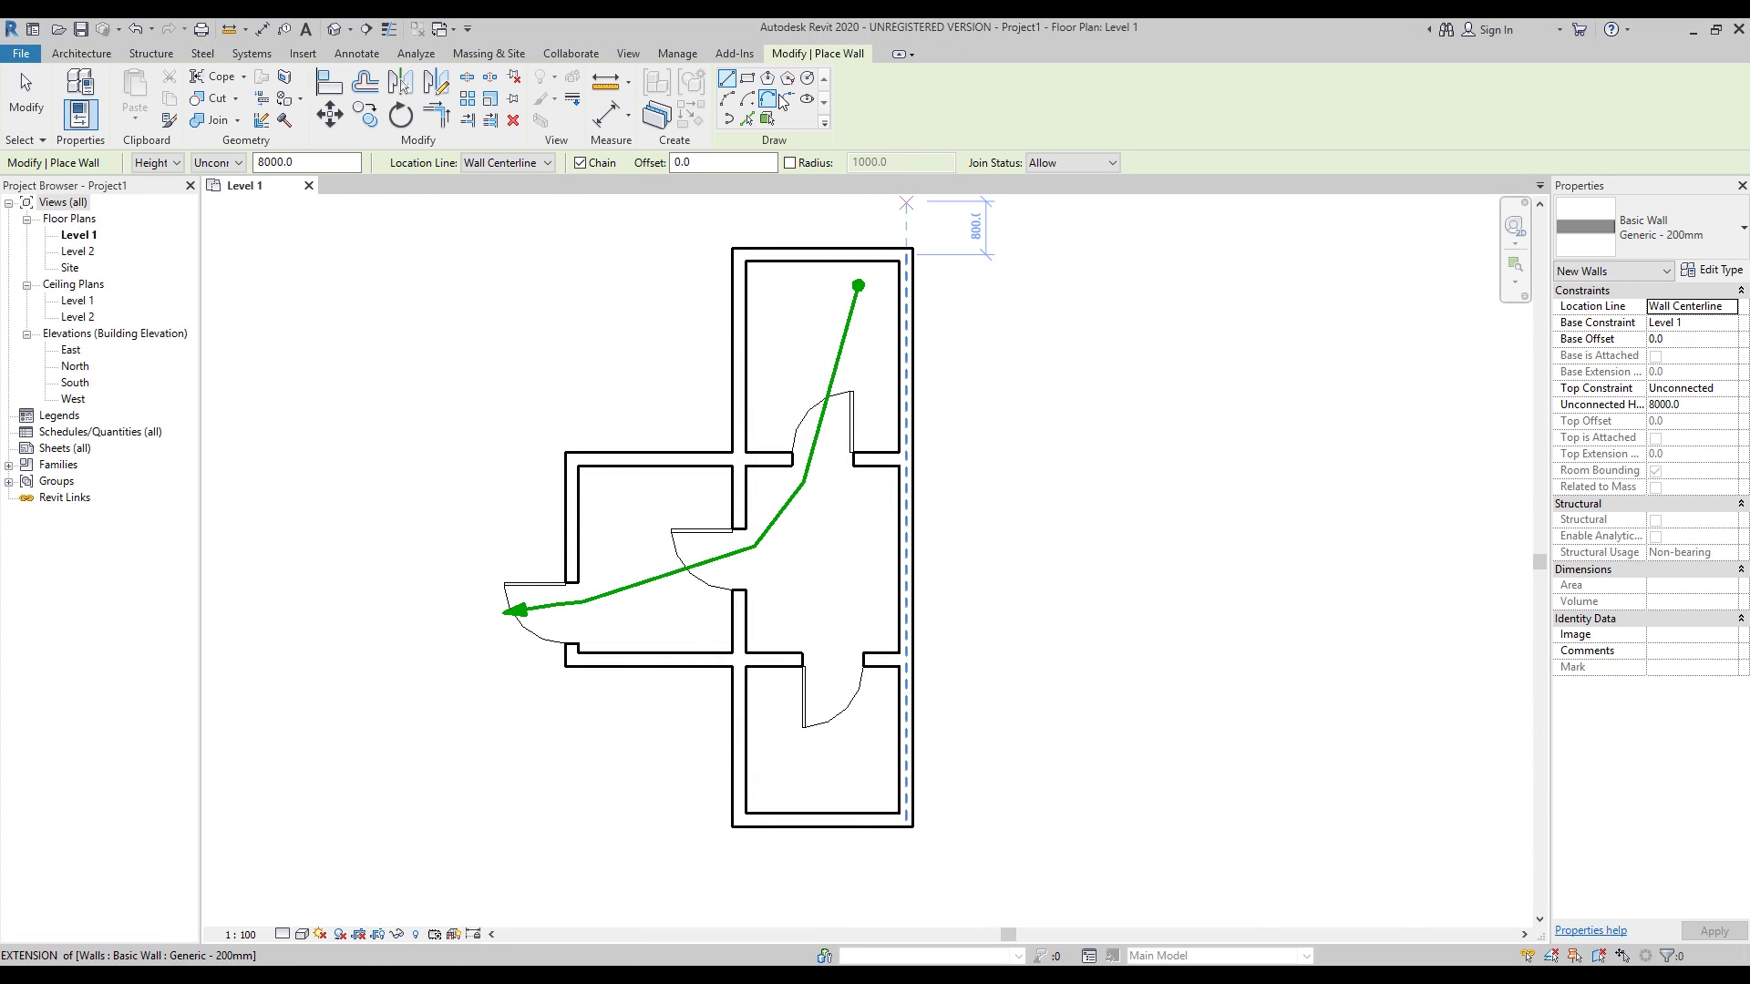
pyautogui.click(749, 84)
pyautogui.scroll(3, 802, 547)
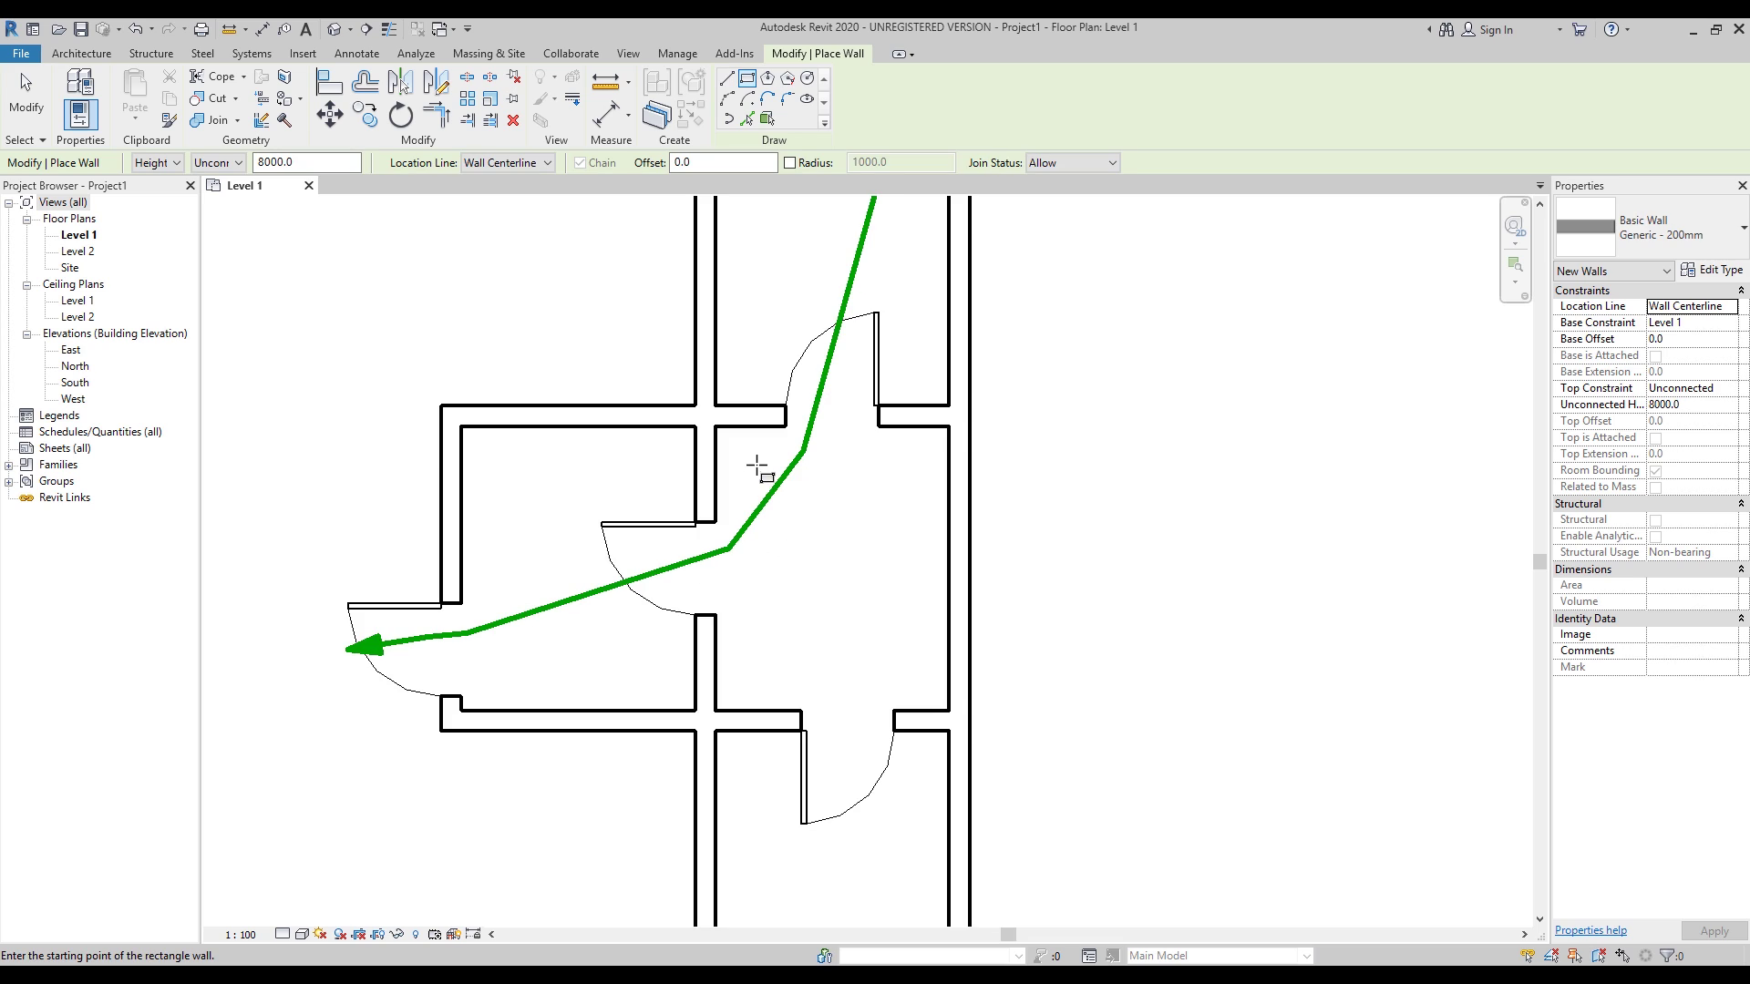
pyautogui.click(758, 472)
pyautogui.click(826, 540)
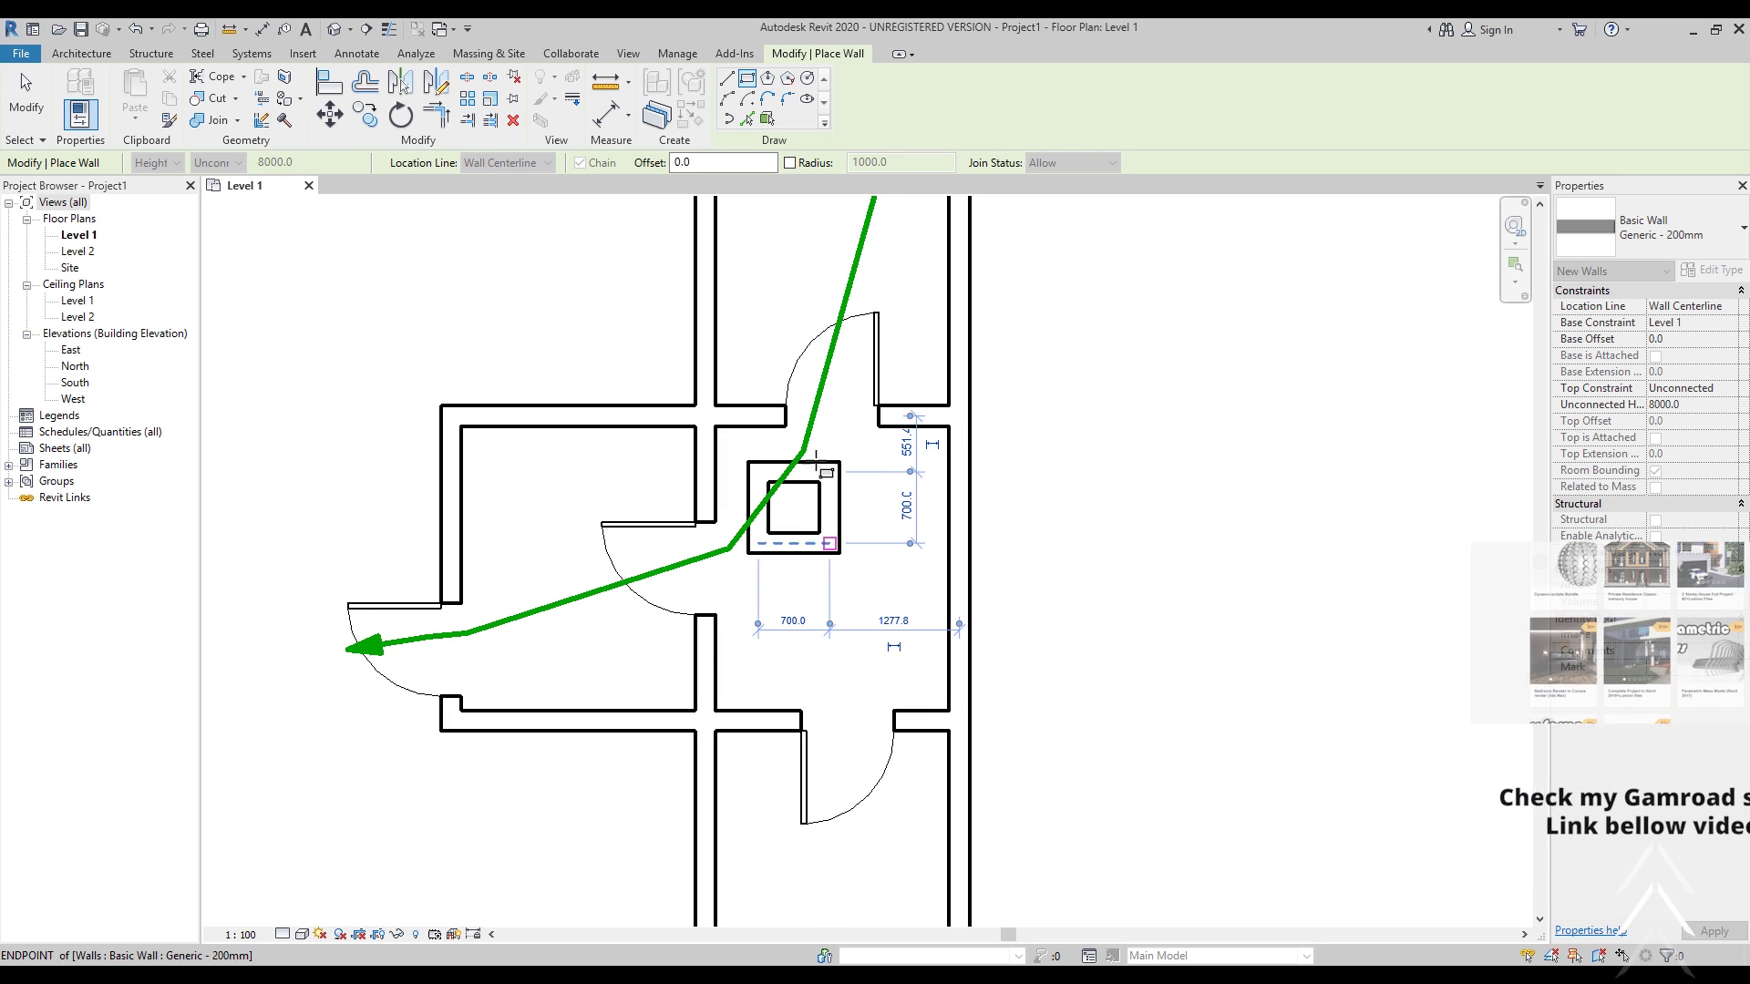
pyautogui.press('Escape')
pyautogui.press('Escape')
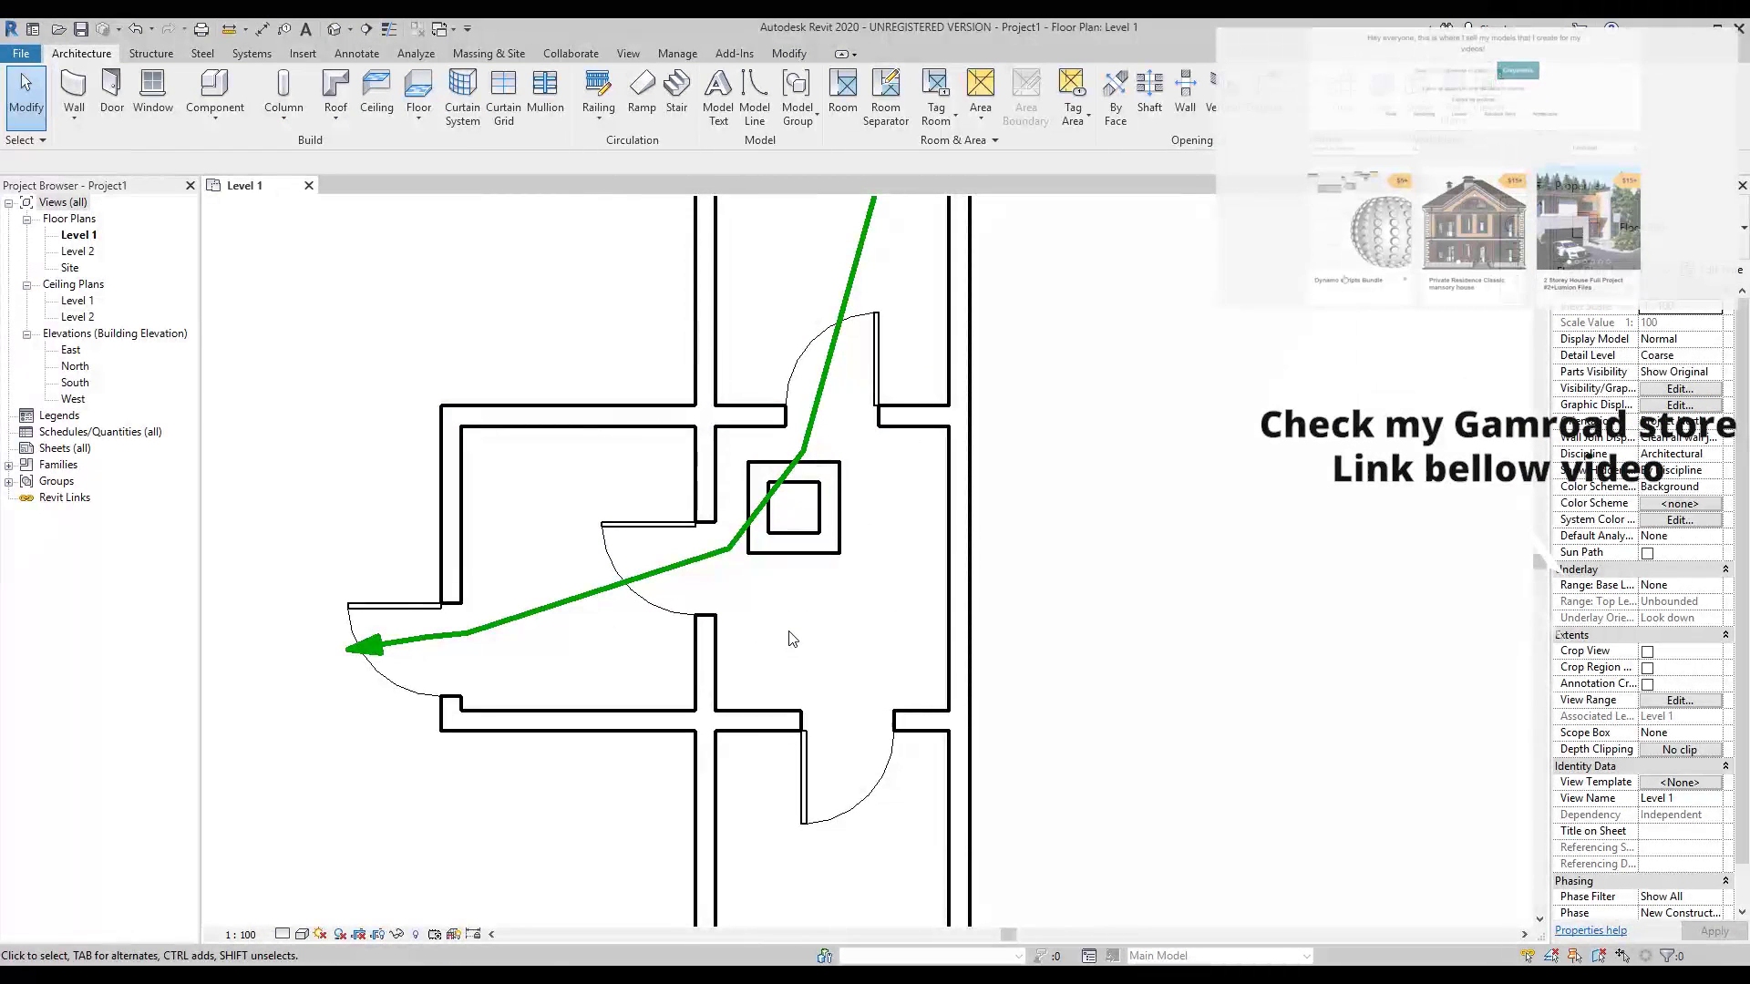
# Step: Update the path of travel so it detours around the square walls, now 6.990 s
pyautogui.scroll(-3, 794, 643)
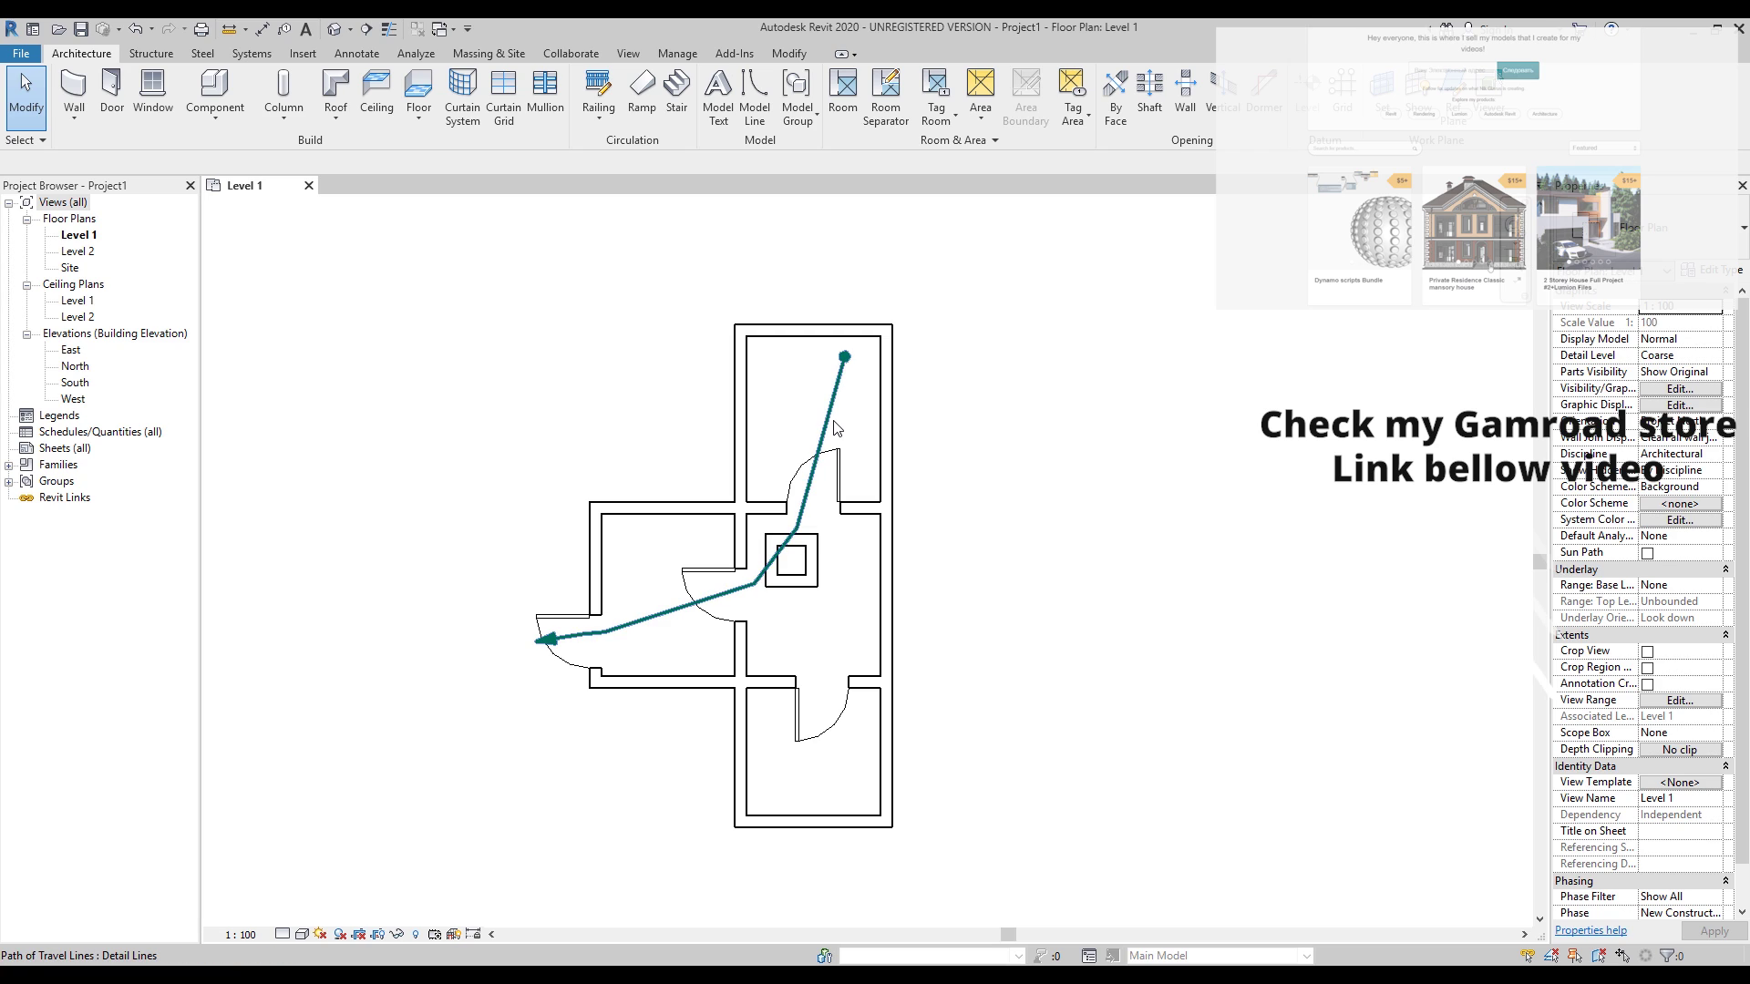
pyautogui.click(679, 607)
pyautogui.click(738, 91)
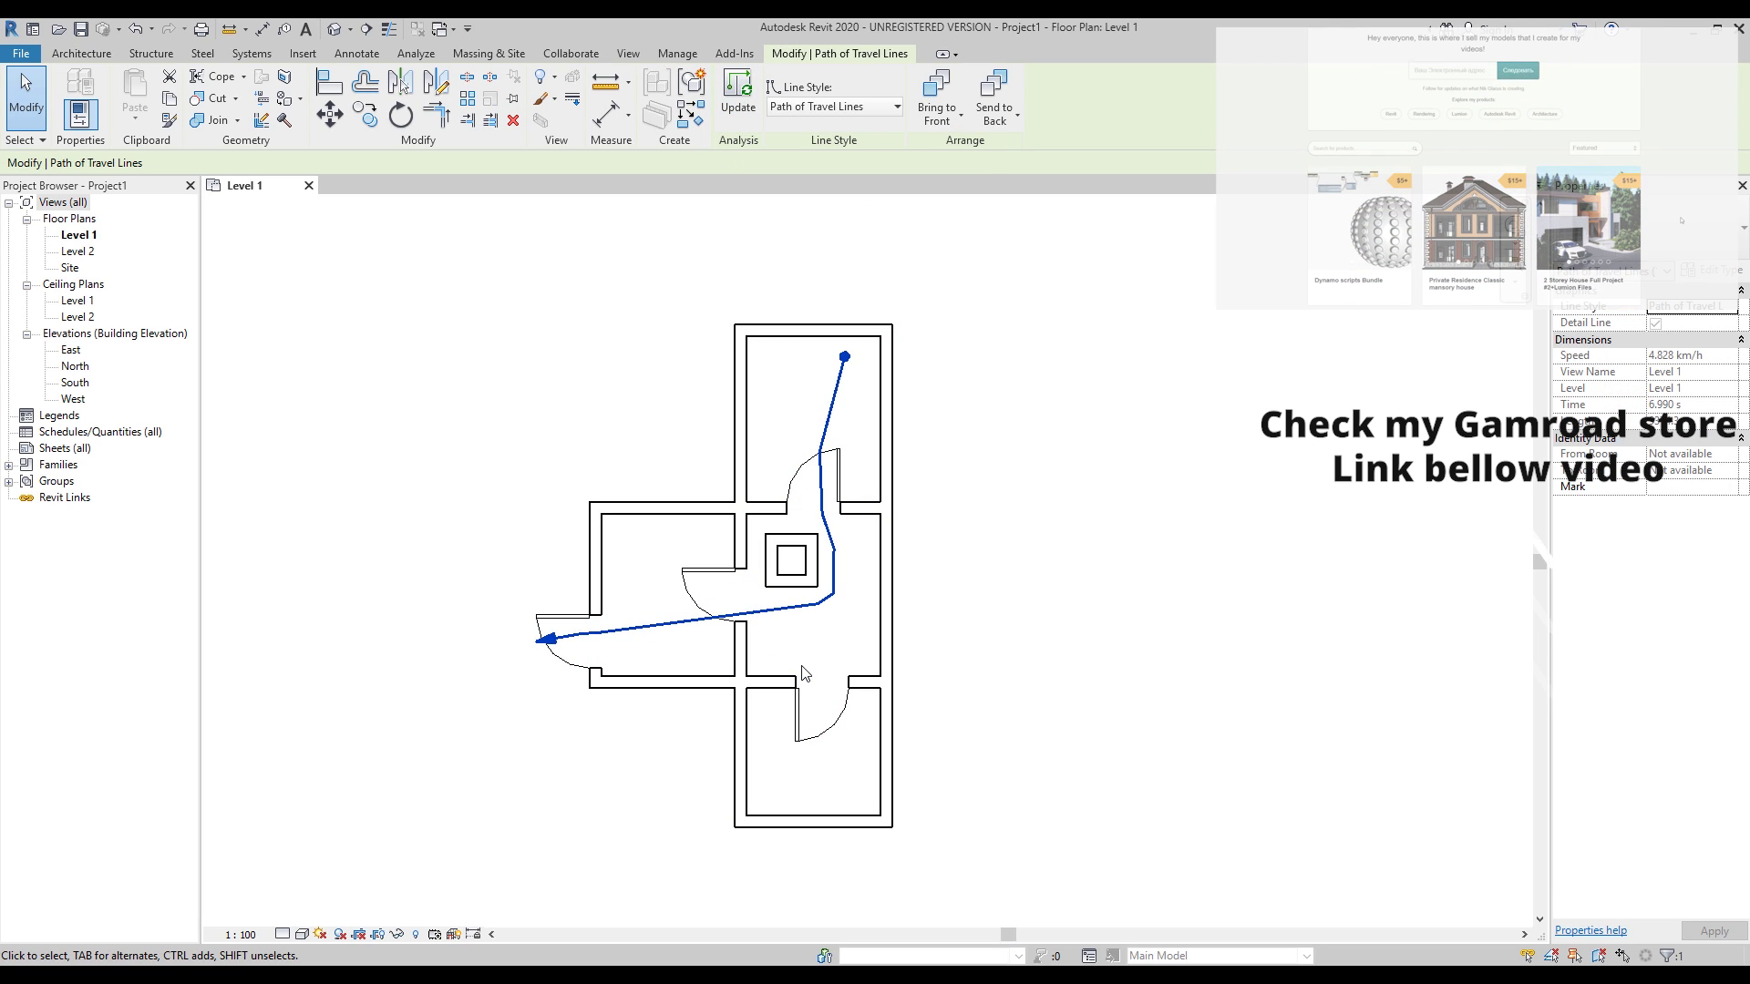
pyautogui.moveTo(993, 631); pyautogui.dragTo(969, 624, button='middle')
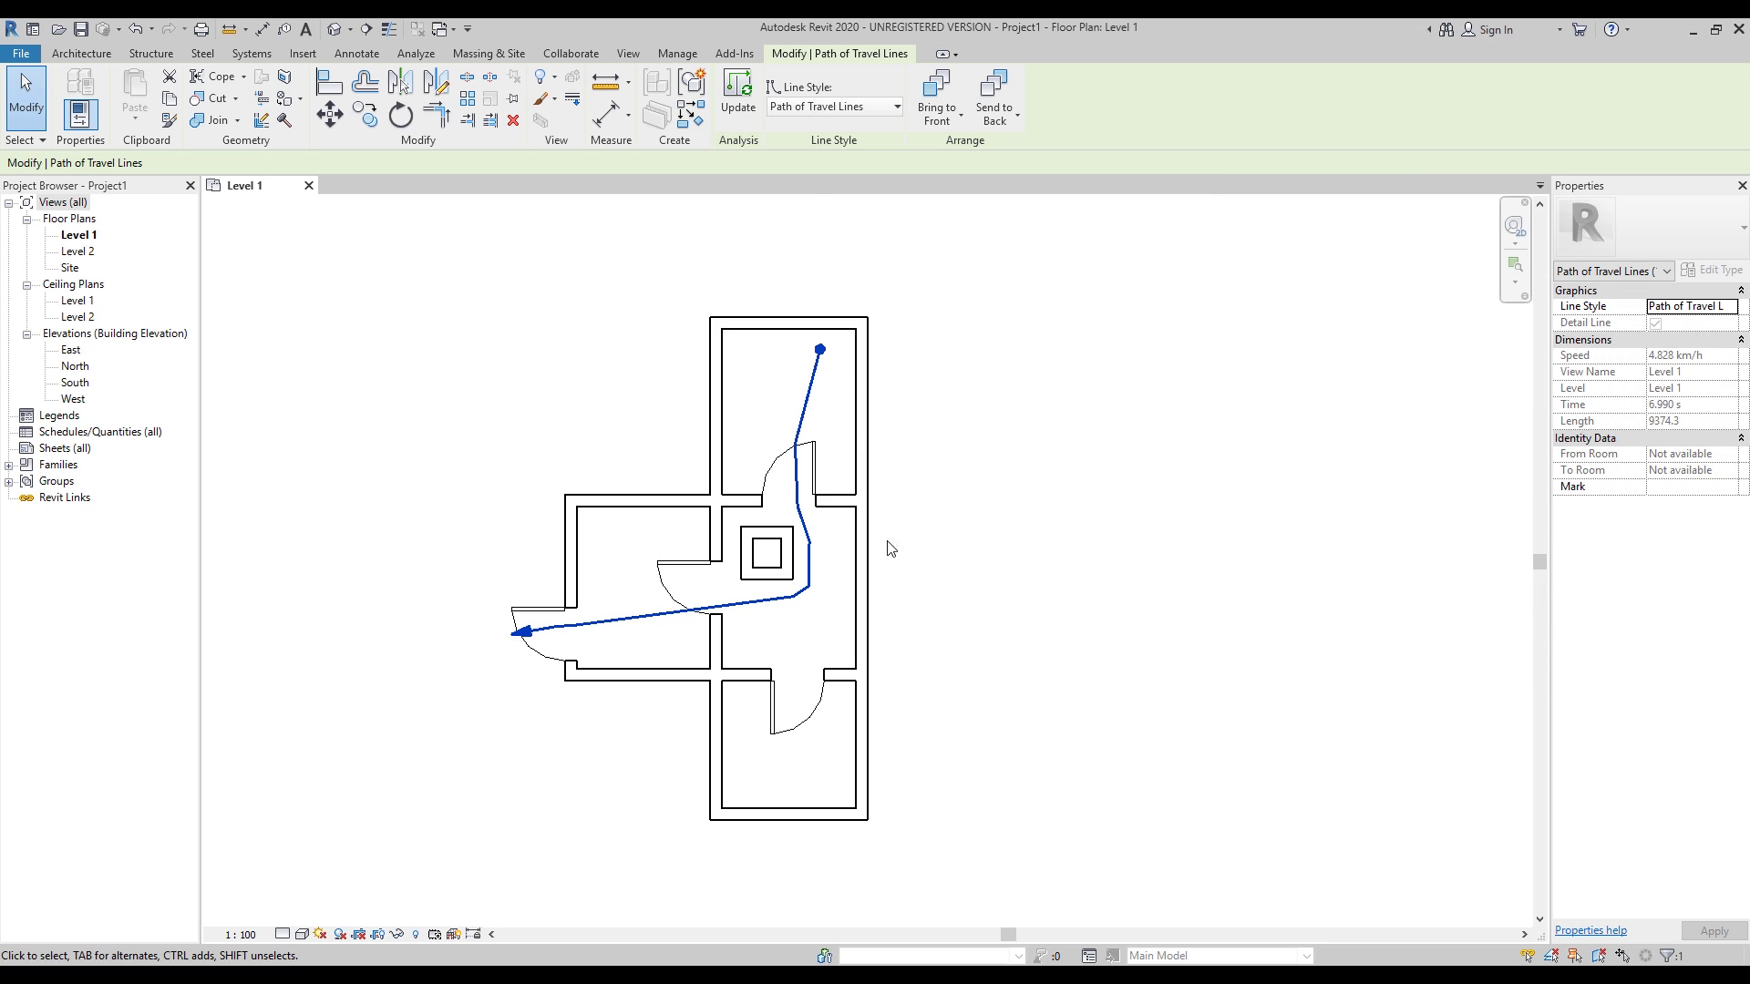
# Step: Give the path of travel the dashed <Demolished> line style
pyautogui.click(833, 107)
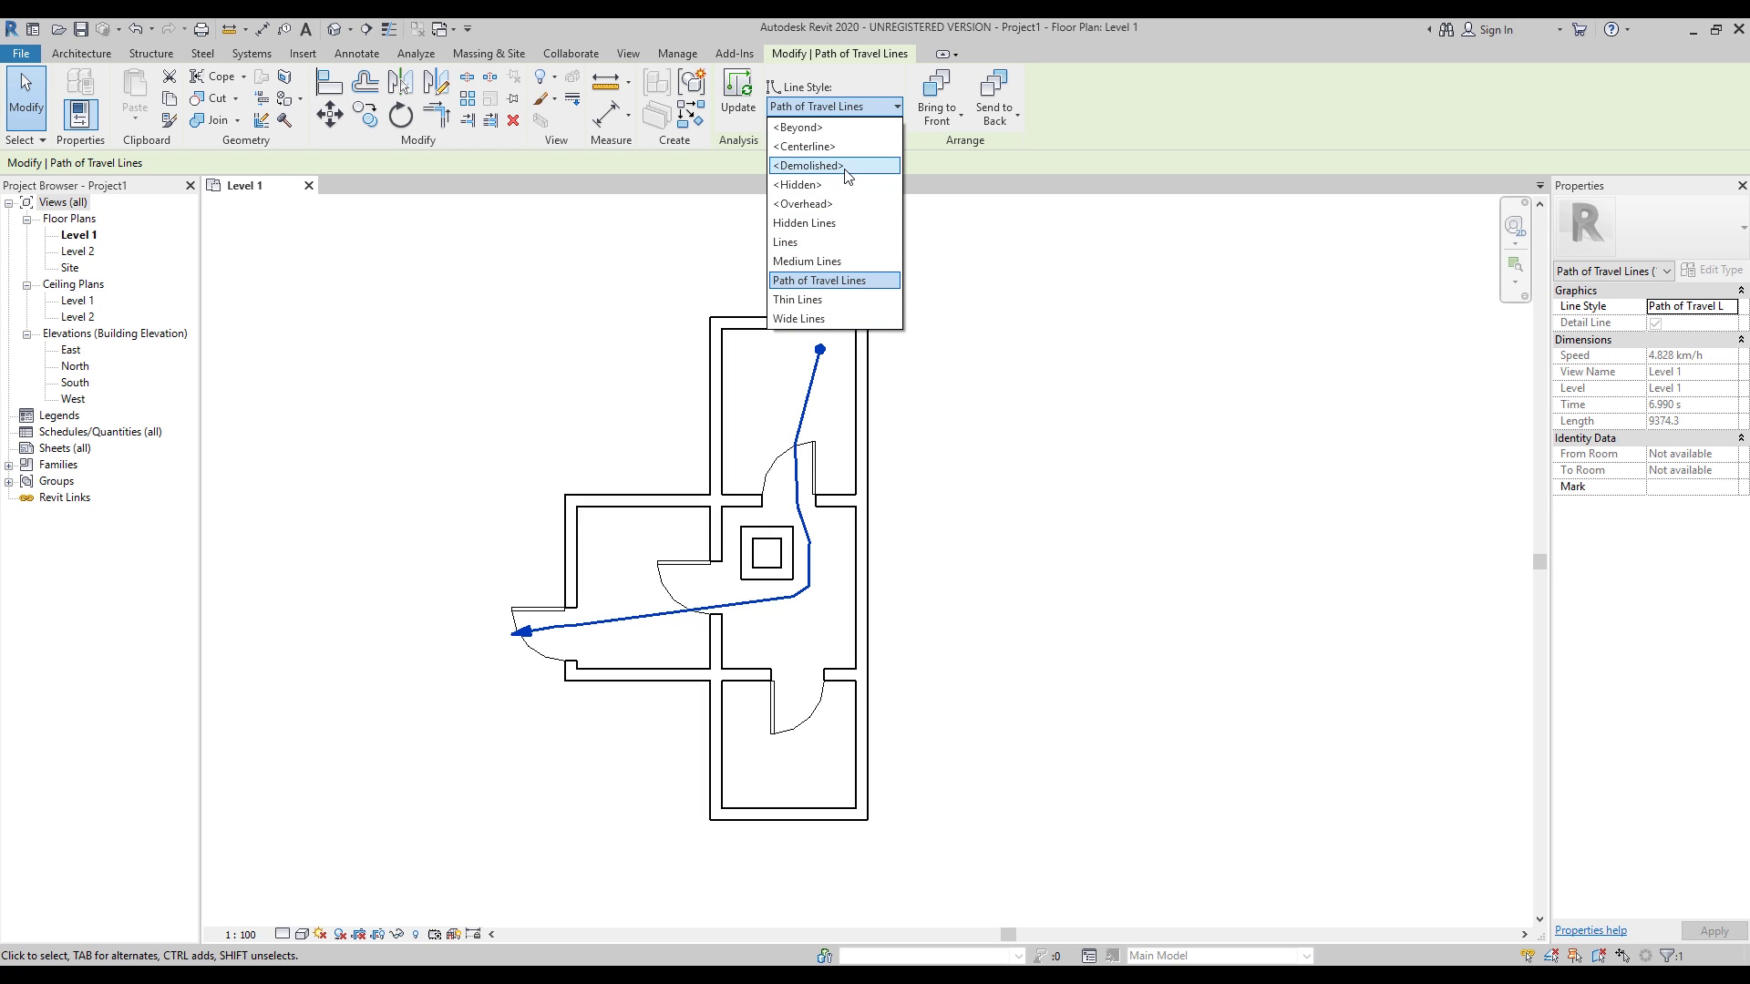
pyautogui.click(809, 166)
pyautogui.click(937, 554)
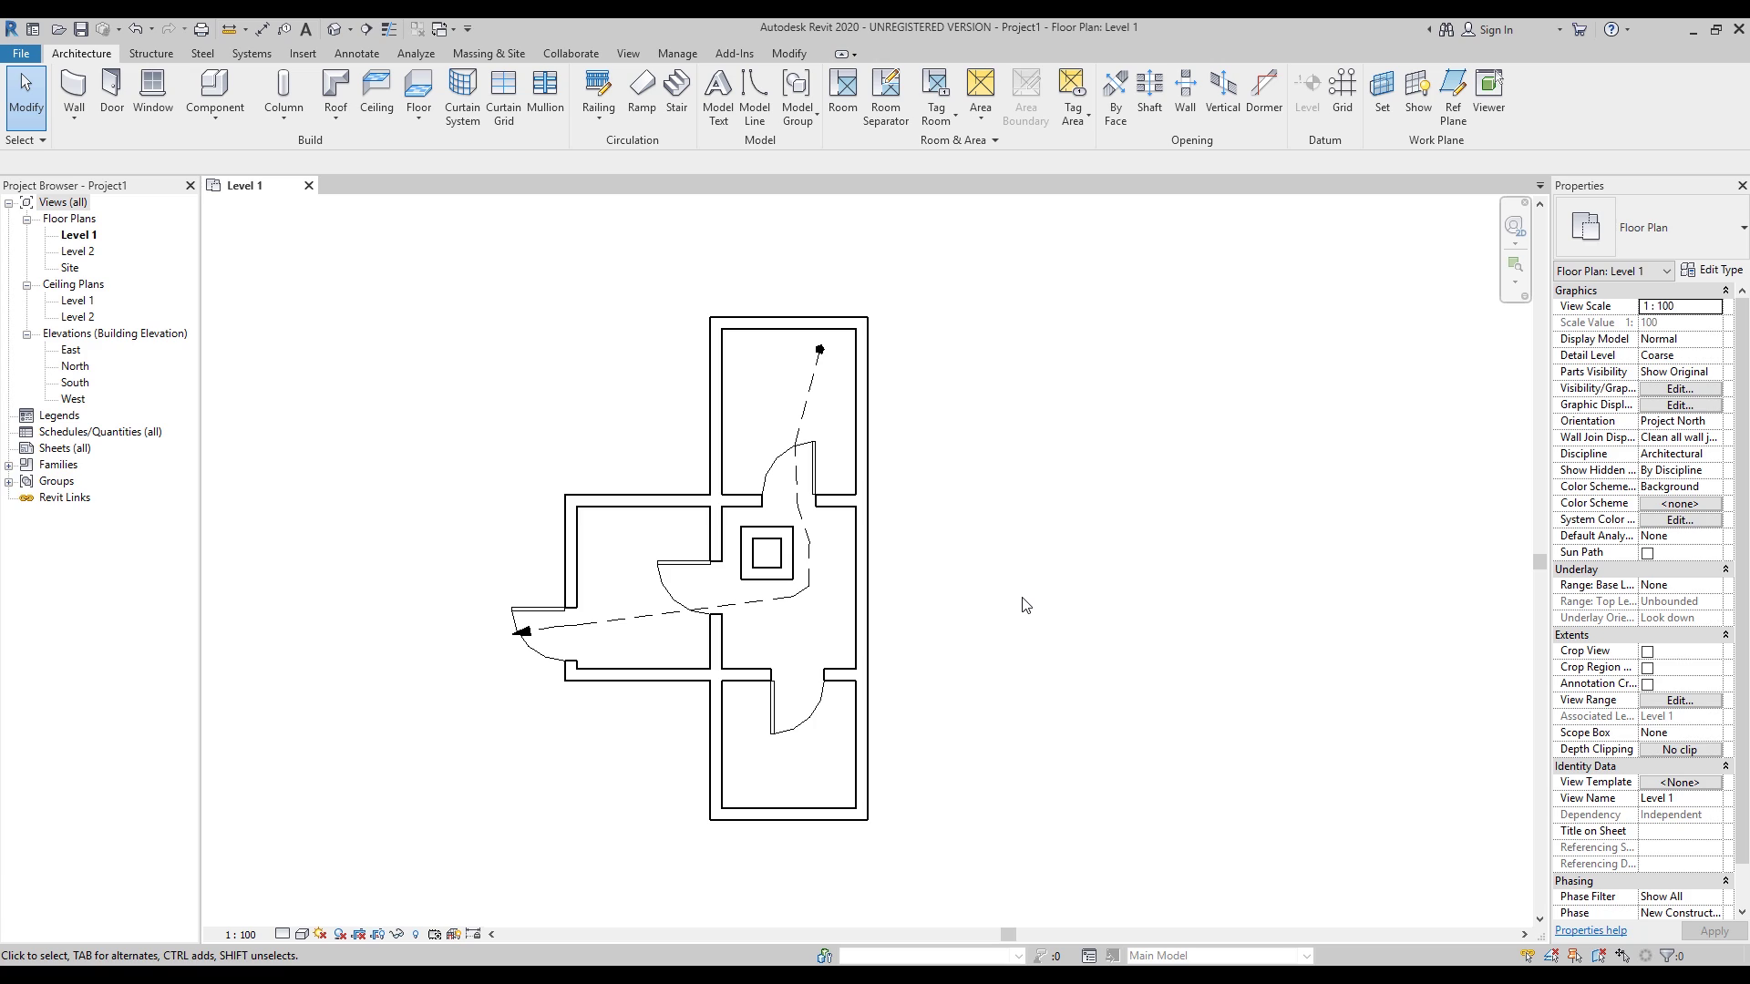
# Step: In Line Styles, set the Path of Travel Lines colour to Red and begin changing its pattern
pyautogui.click(677, 53)
pyautogui.click(837, 108)
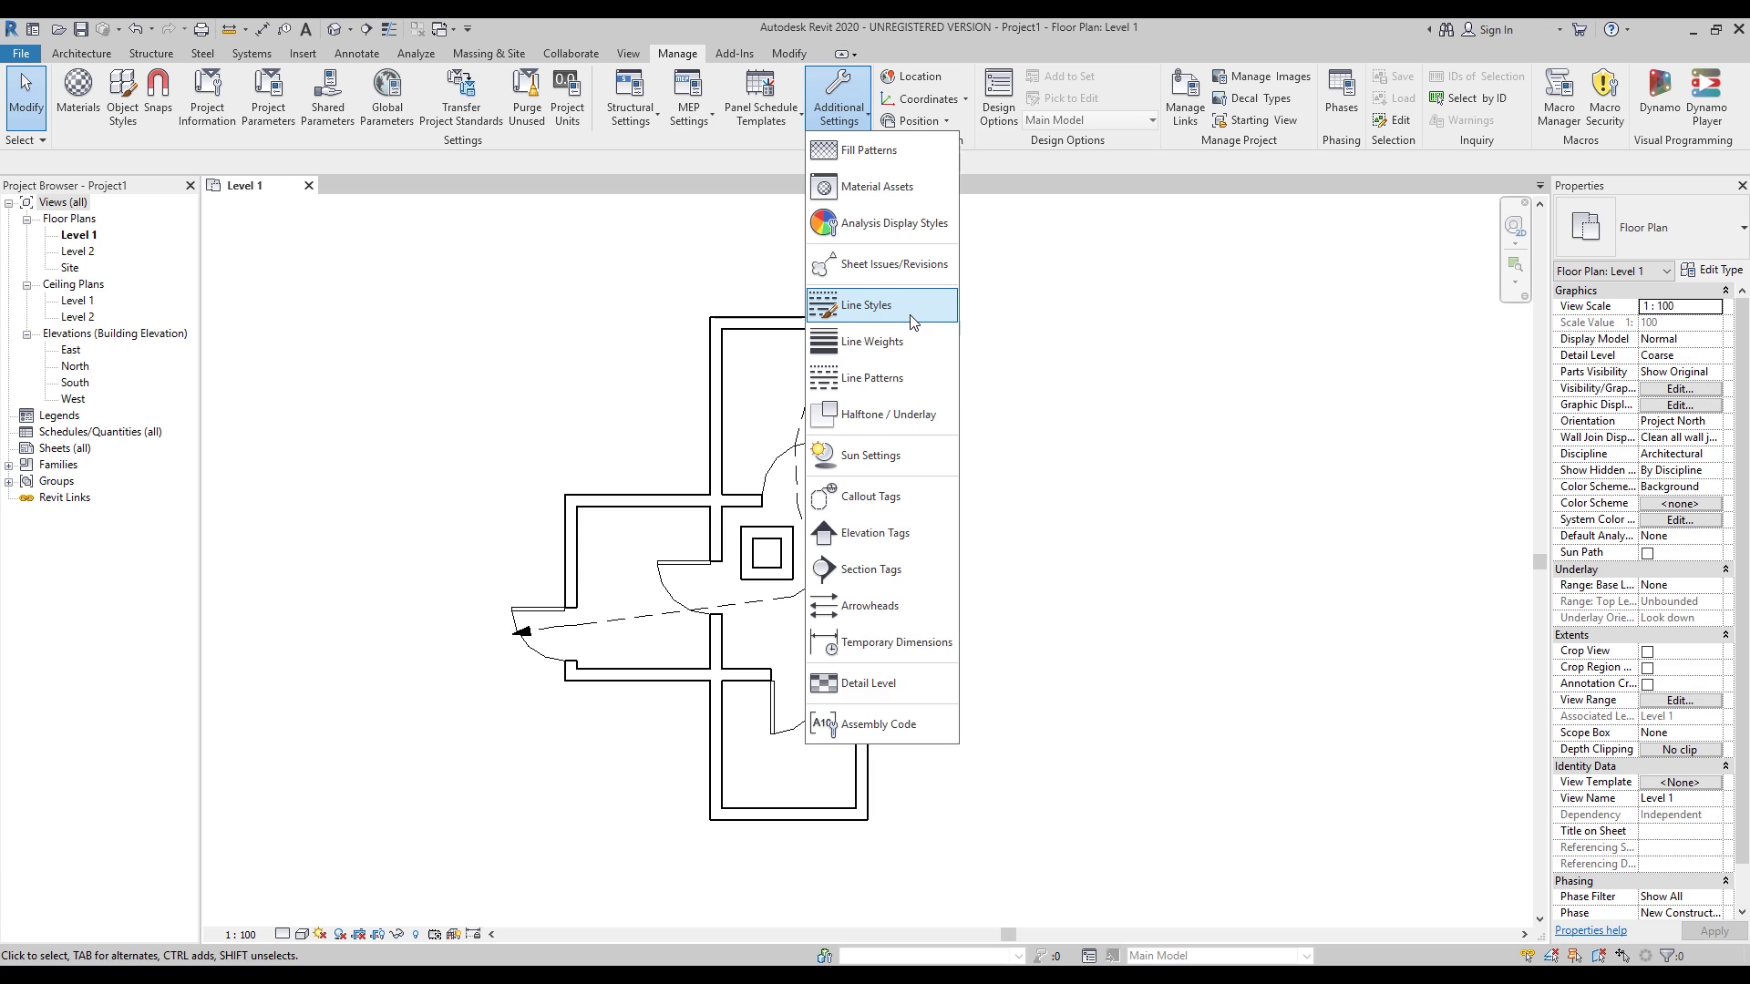
pyautogui.click(912, 322)
pyautogui.click(549, 372)
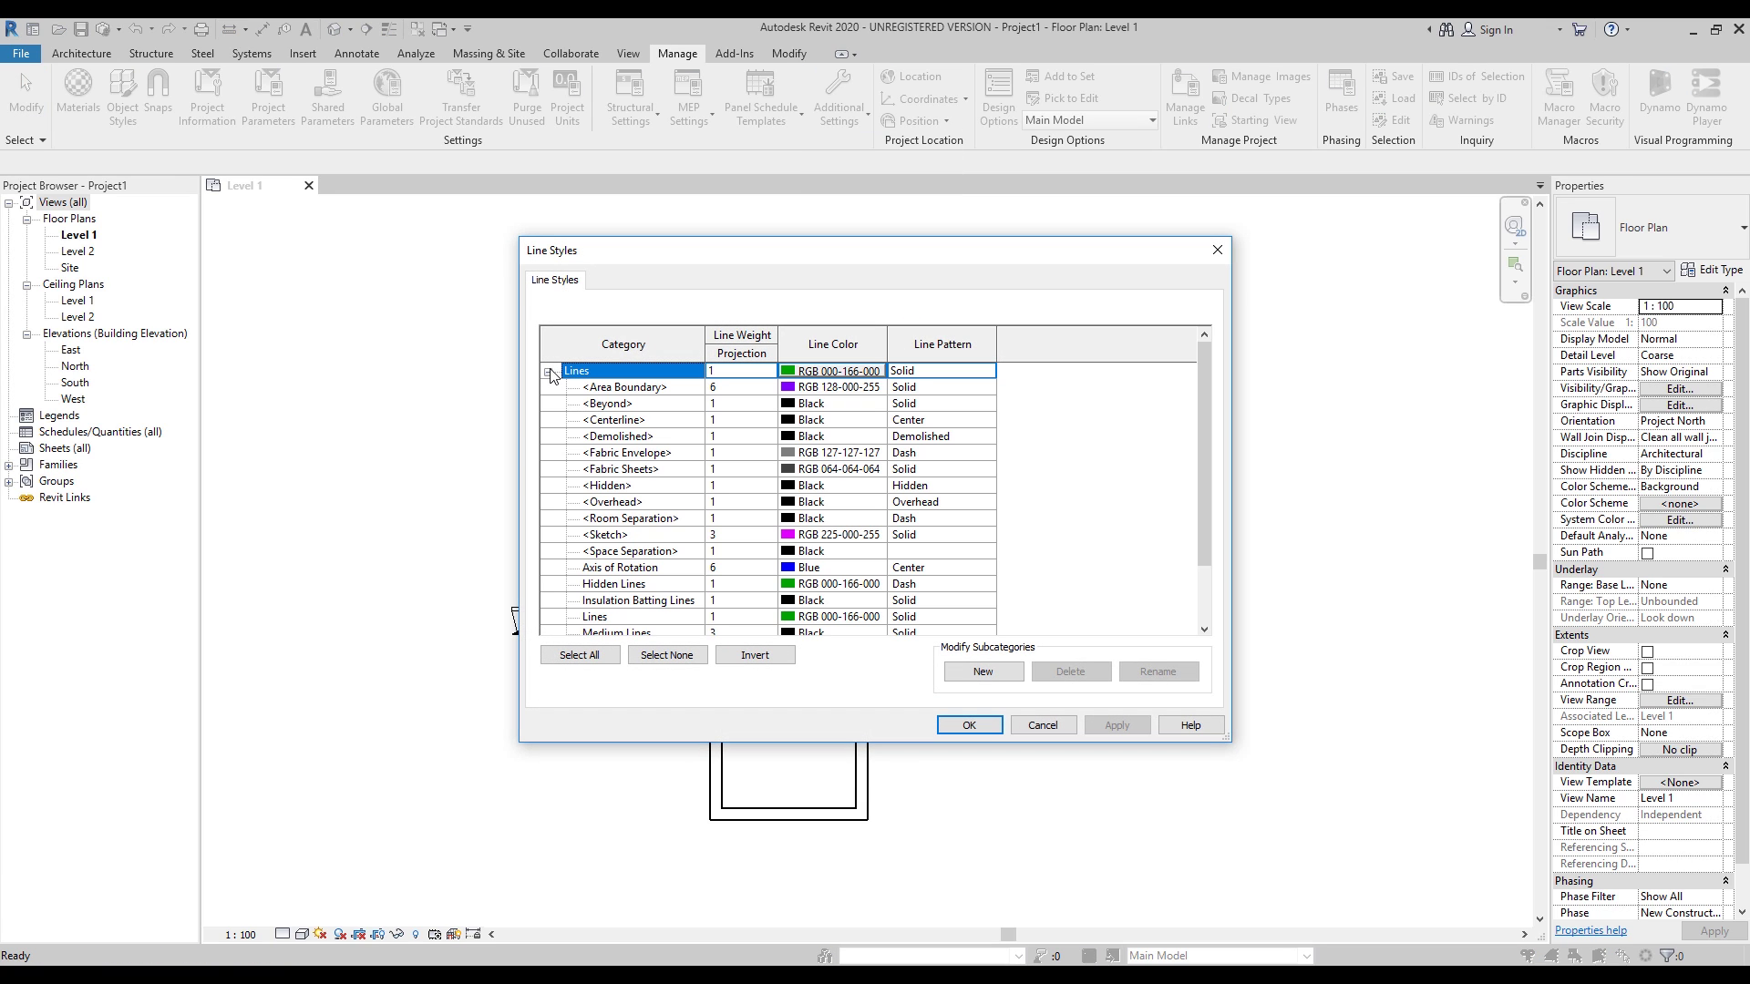
pyautogui.scroll(-2, 653, 489)
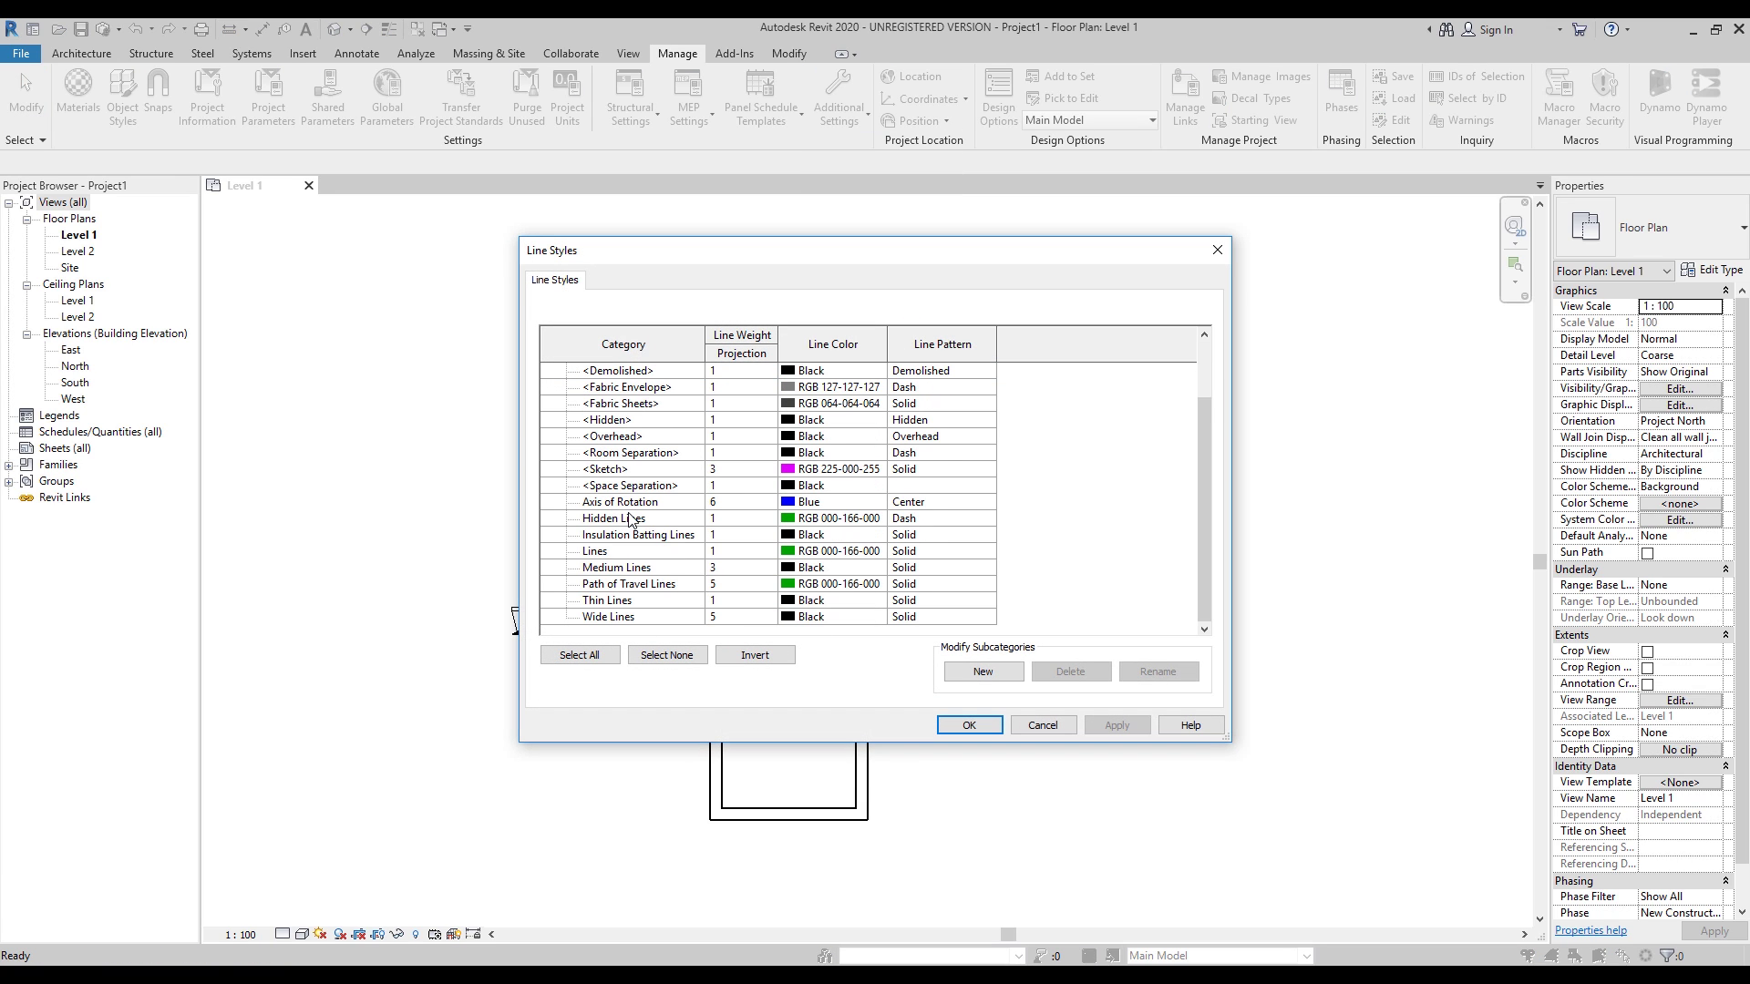
pyautogui.click(622, 584)
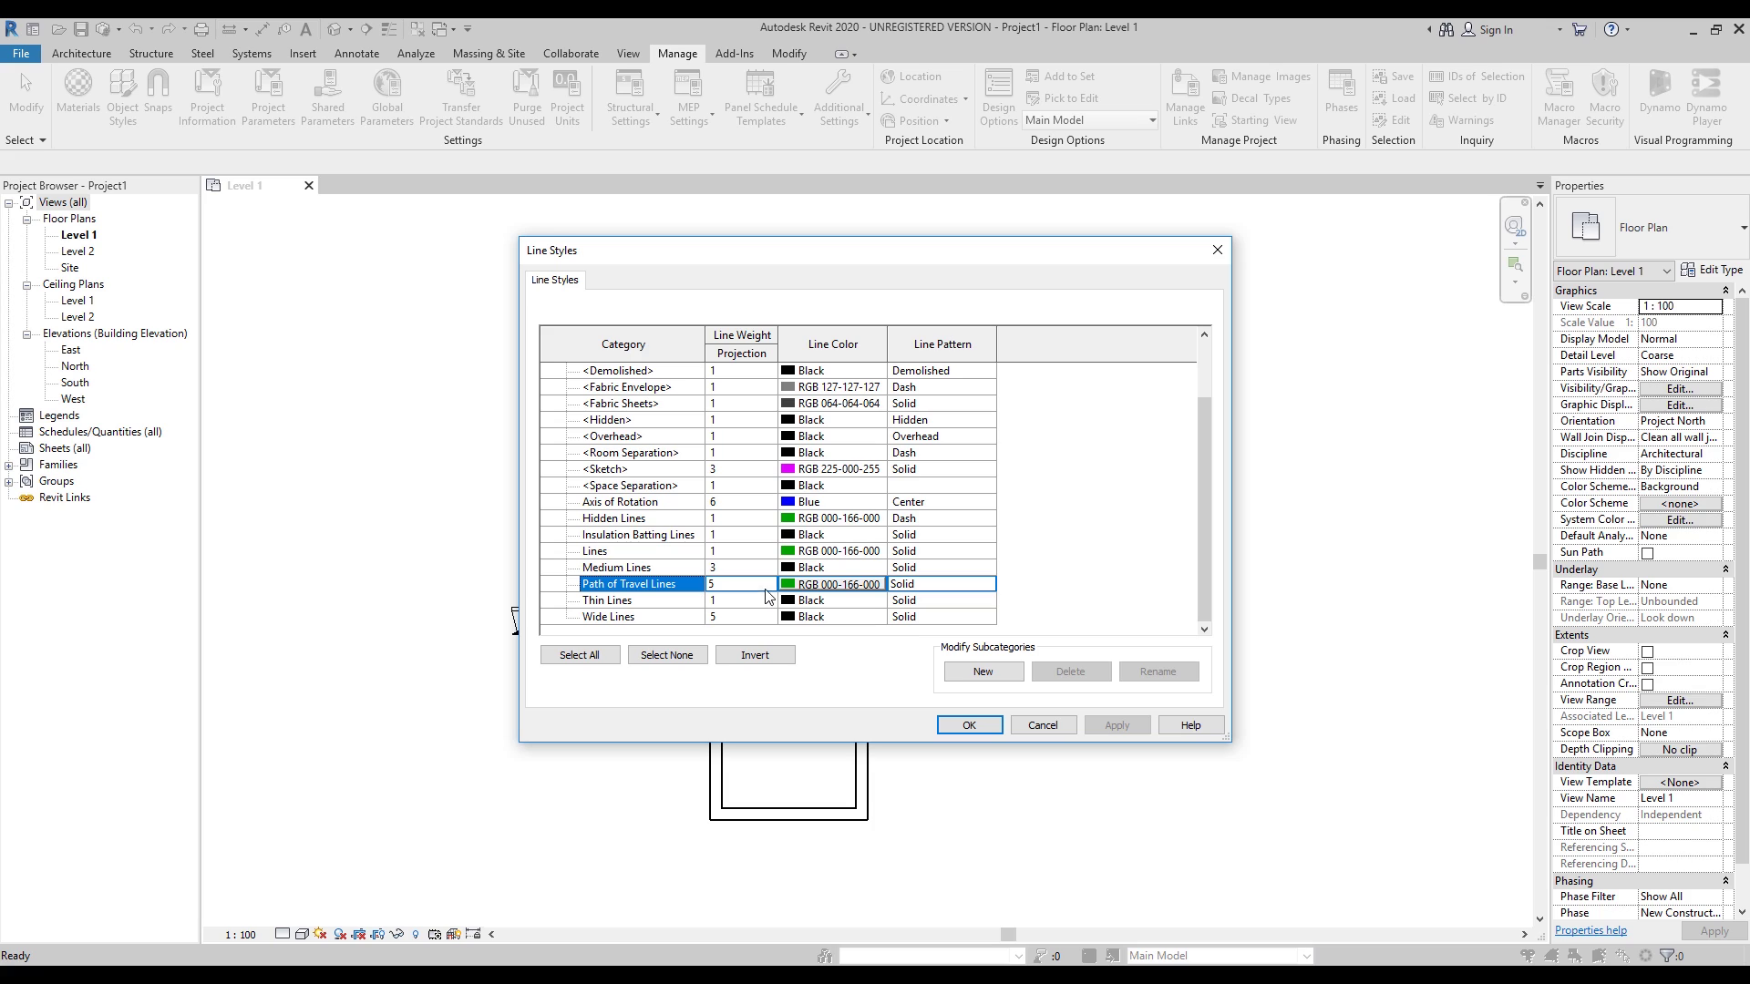
pyautogui.click(858, 585)
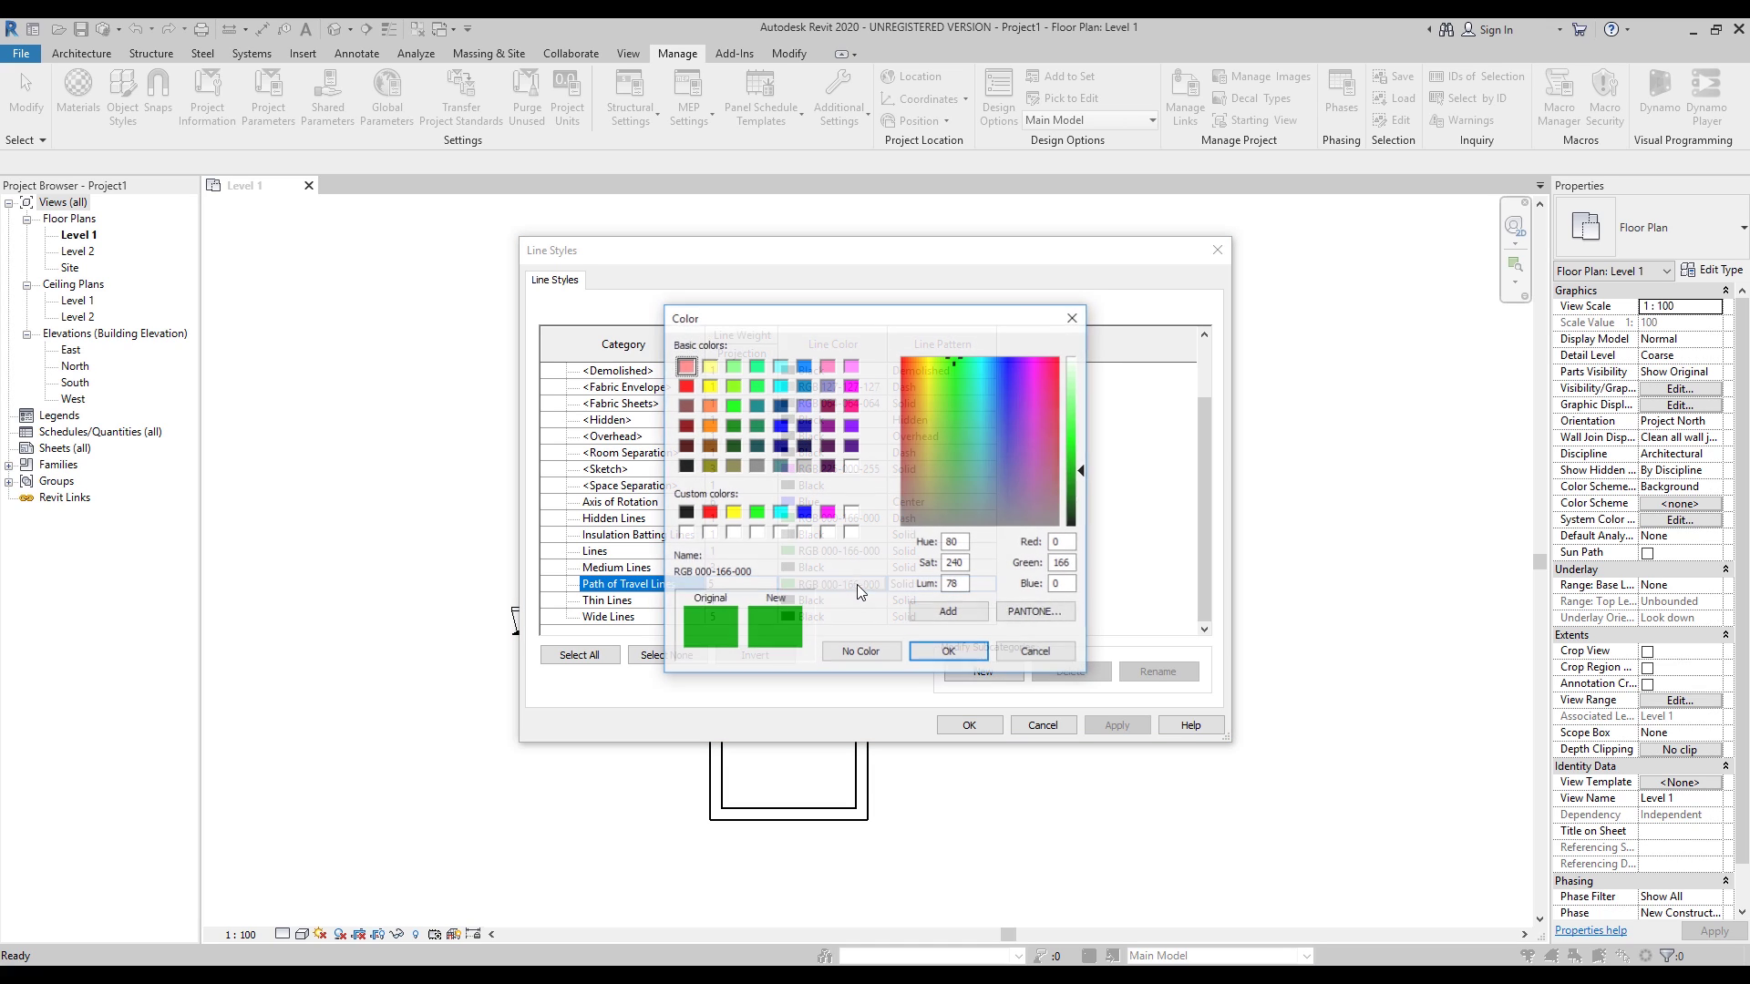
pyautogui.click(687, 386)
pyautogui.click(949, 651)
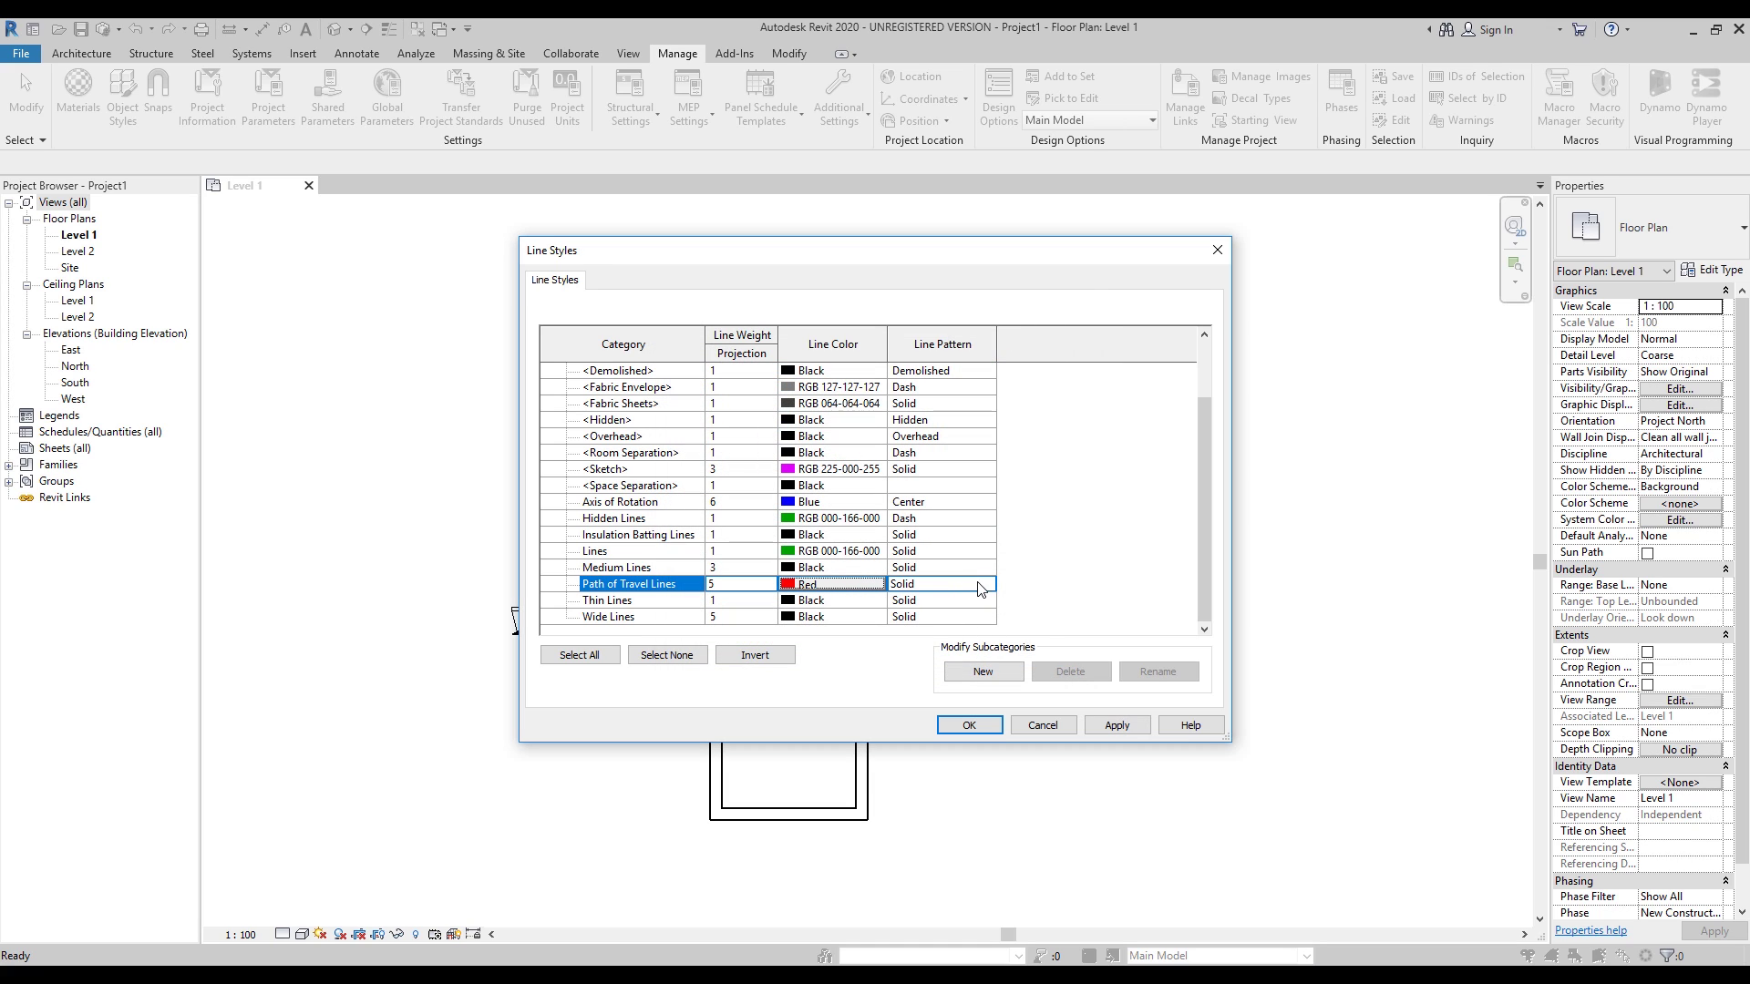
pyautogui.click(980, 588)
pyautogui.click(986, 585)
pyautogui.scroll(-2, 939, 656)
# Step: Apply the Dash dot pattern to Path of Travel Lines and restore that style on the path
pyautogui.click(938, 626)
pyautogui.click(971, 726)
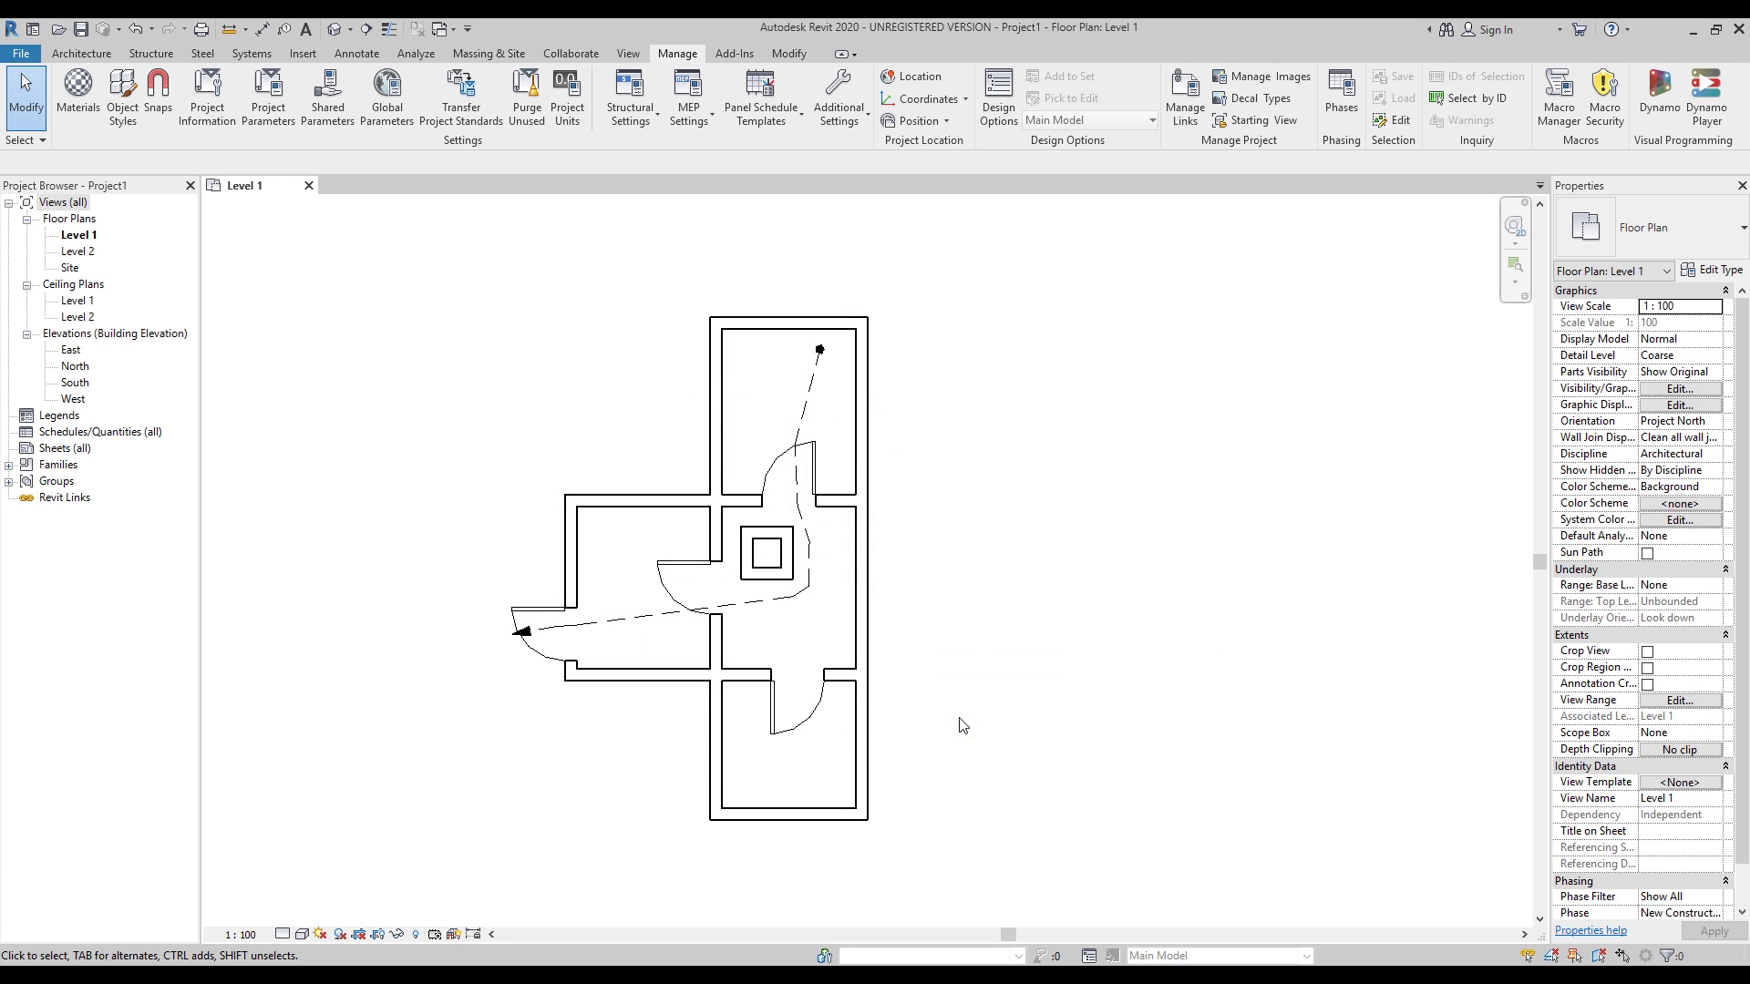
pyautogui.click(809, 547)
pyautogui.click(809, 106)
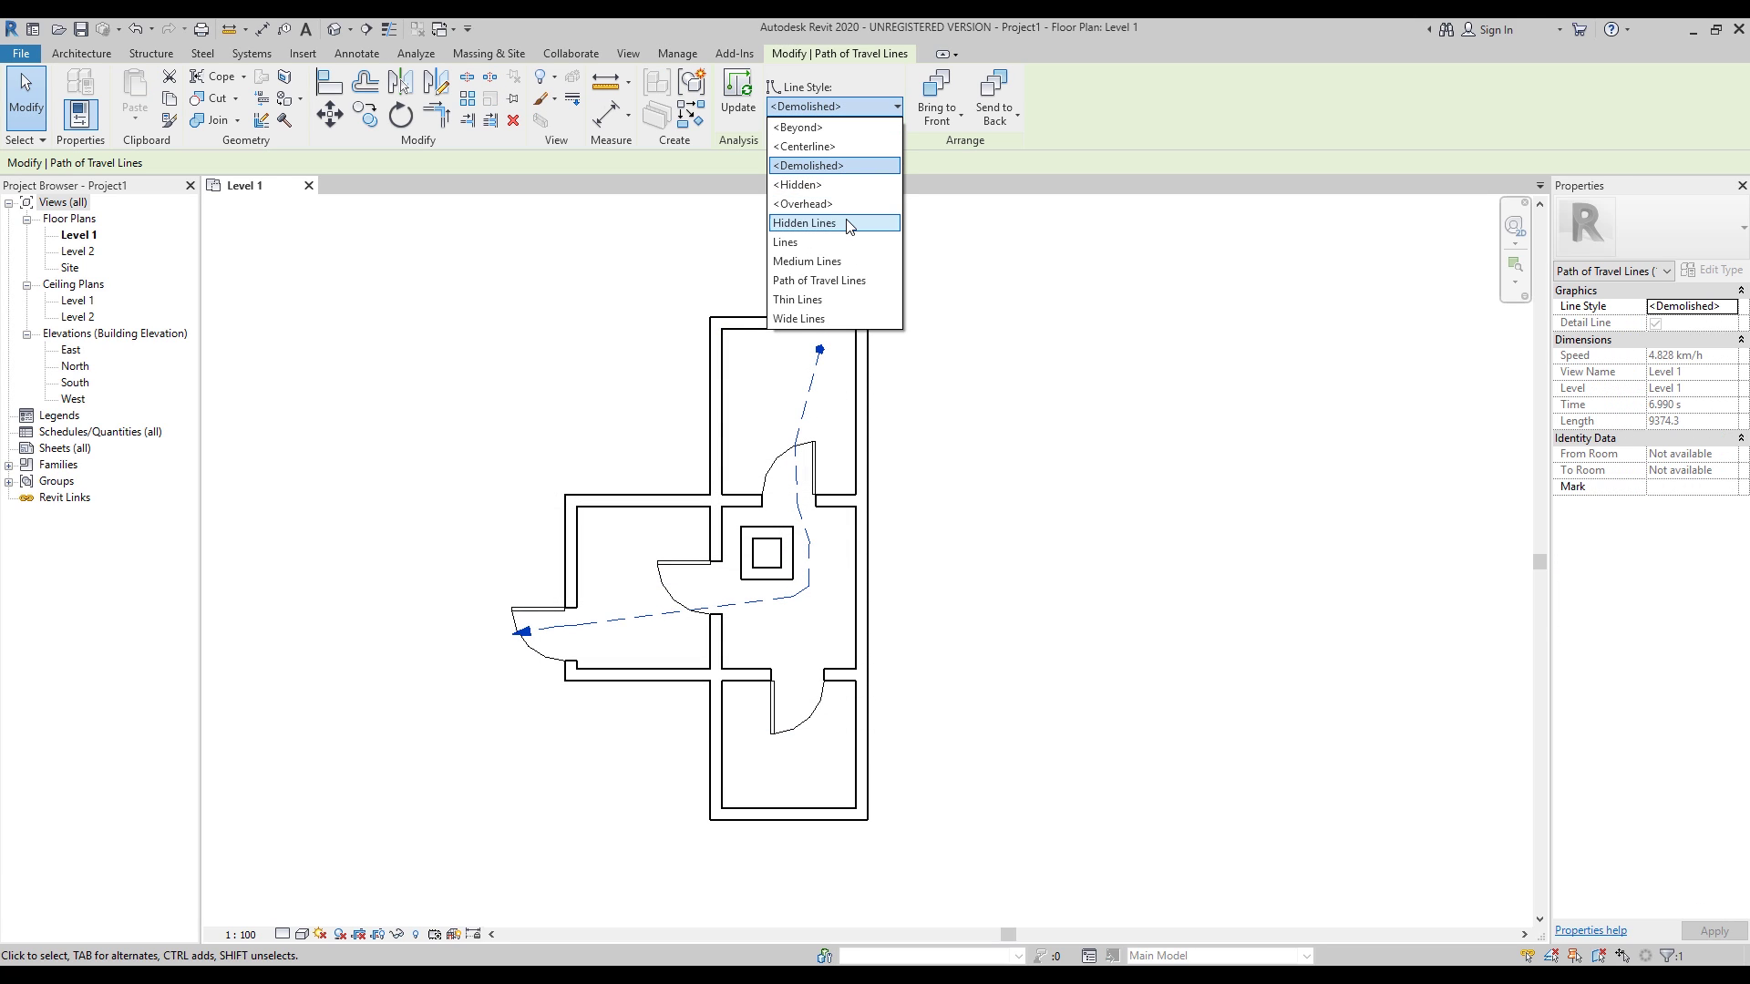
pyautogui.click(852, 286)
# Step: Set the Level 1 plan's view scale to 1:25
pyautogui.click(1033, 396)
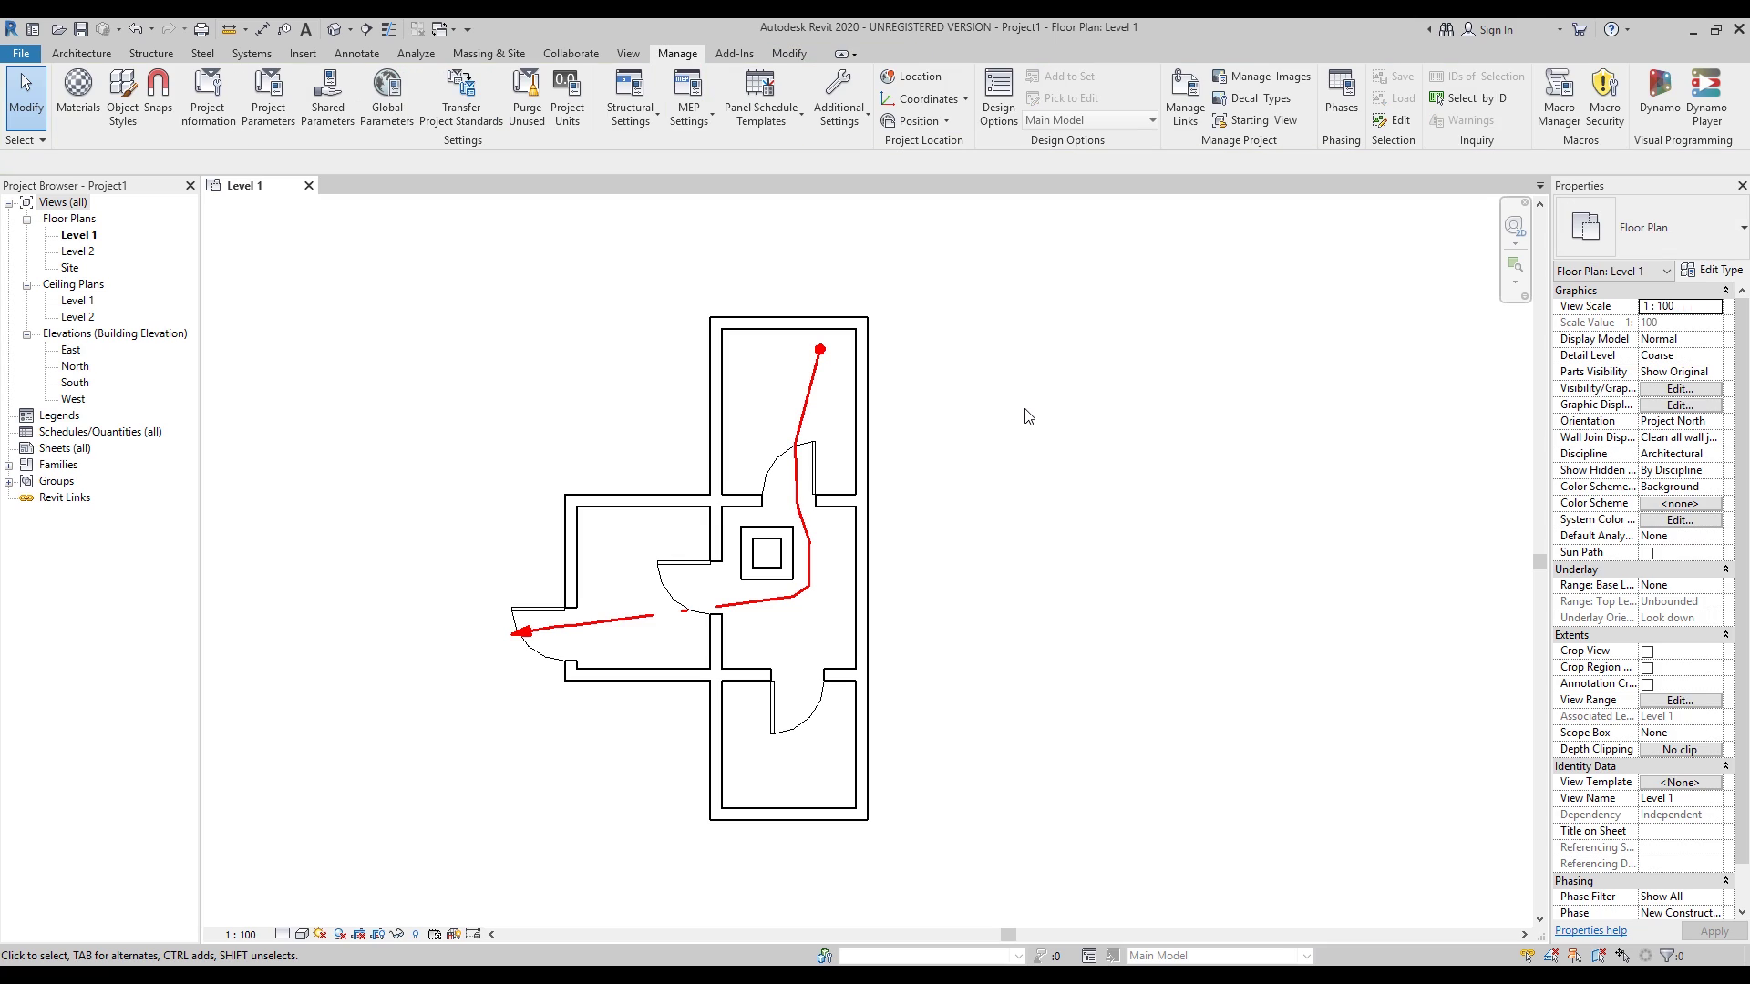
pyautogui.click(242, 935)
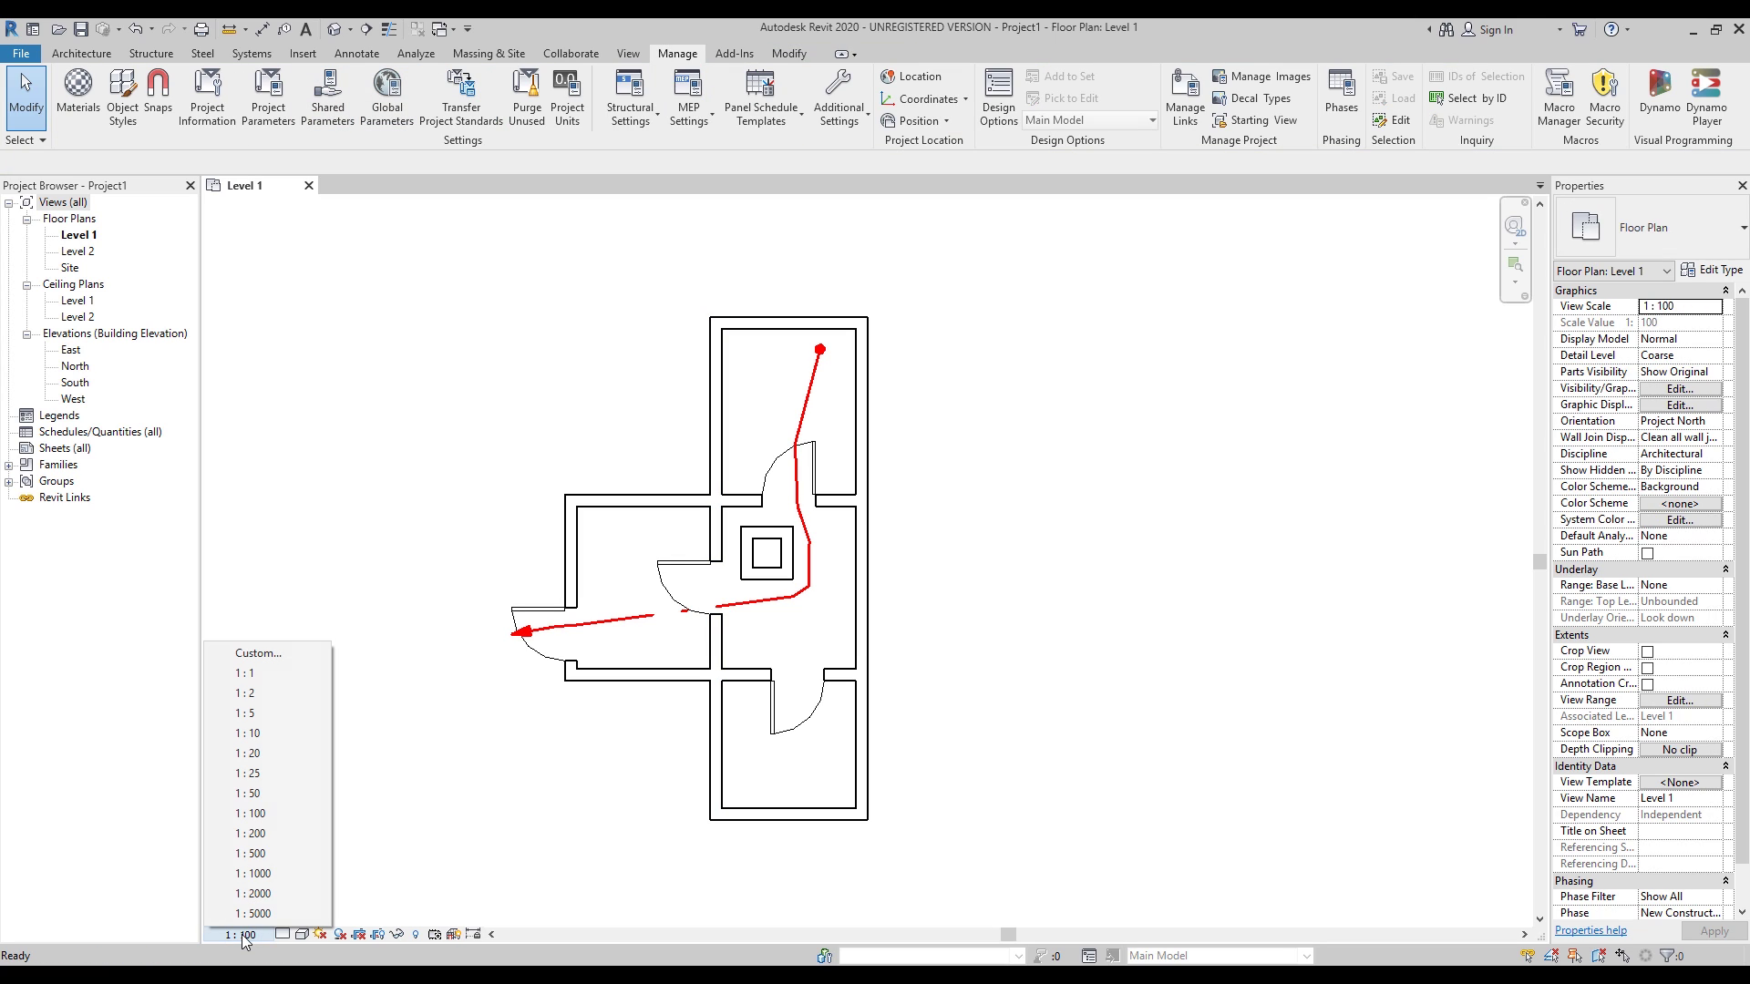
pyautogui.click(269, 770)
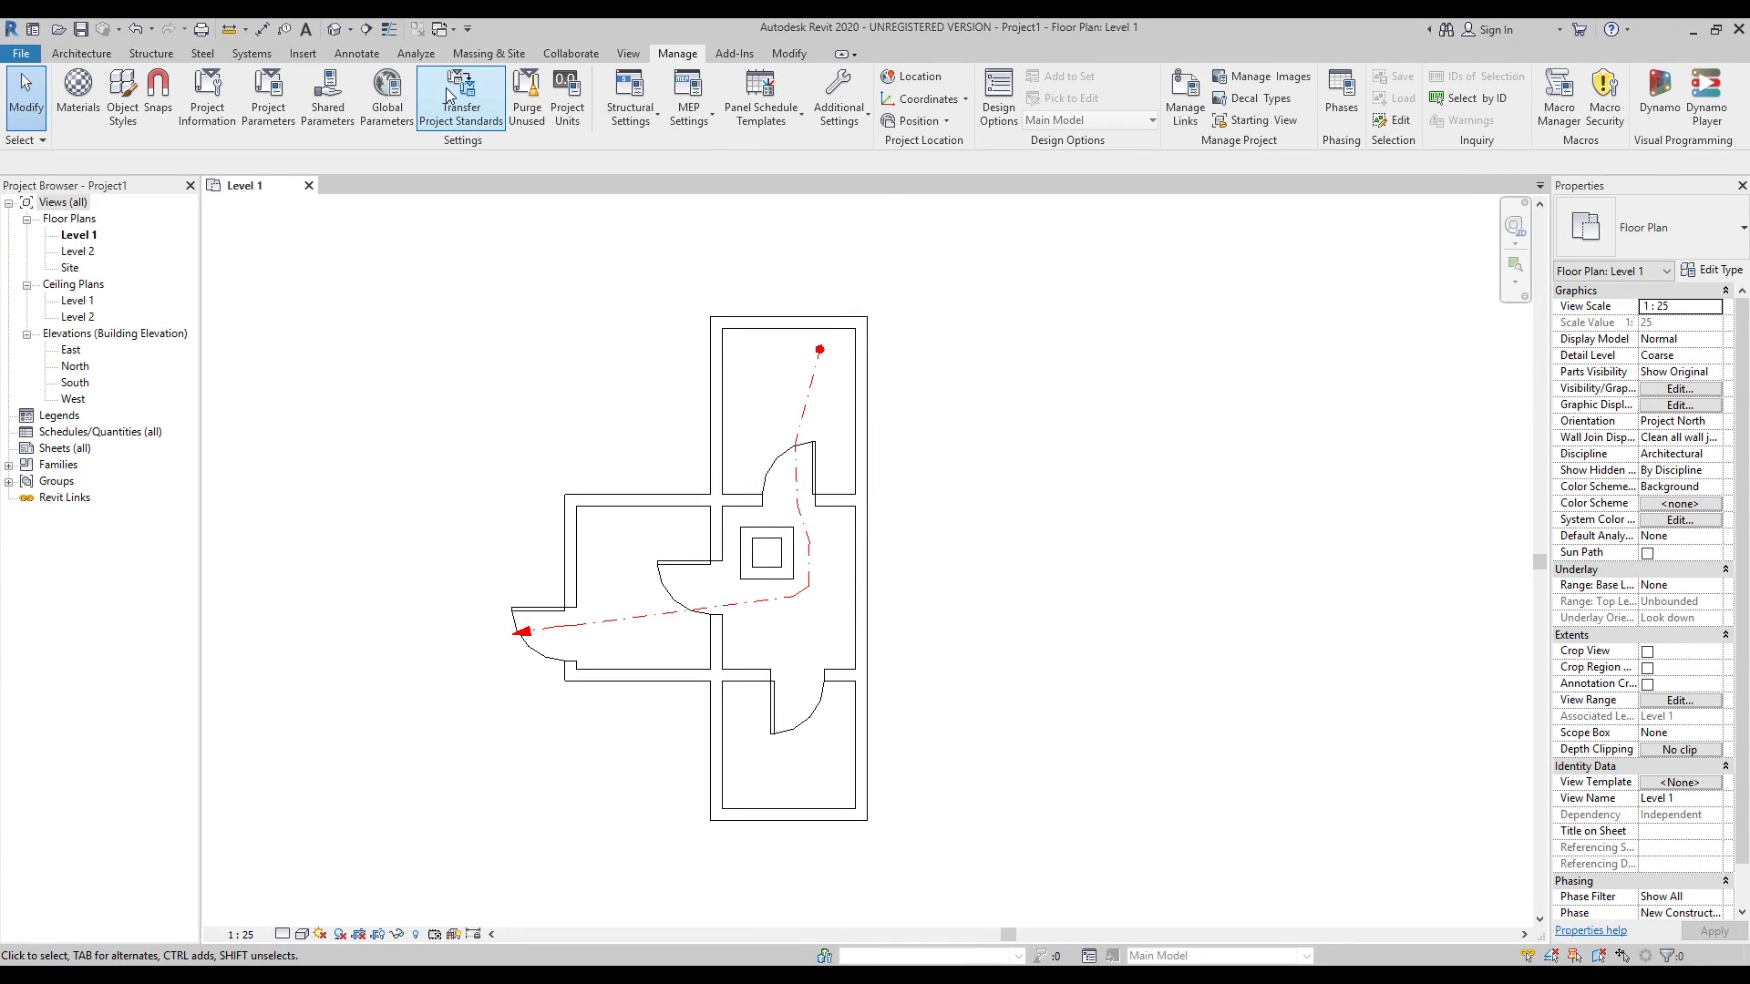
# Step: In Route Analysis settings, ignore Doors as obstacles and review zone heights 2032.0 and 203.2
pyautogui.click(419, 56)
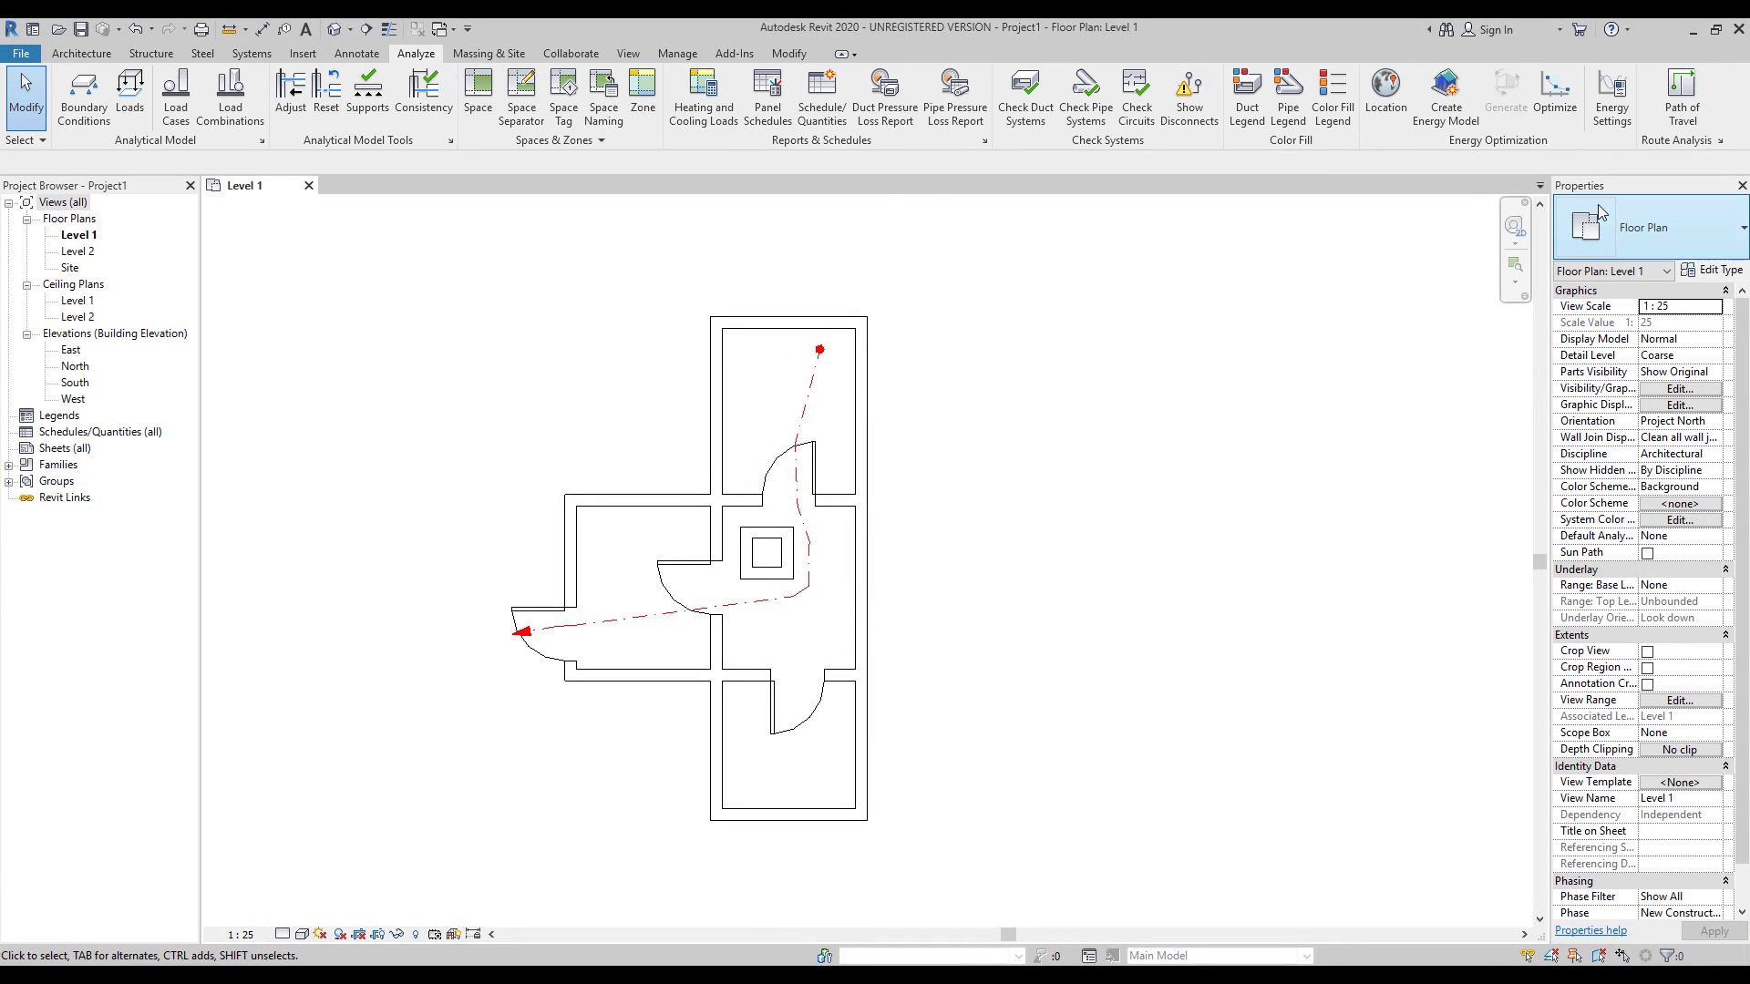
pyautogui.click(1718, 143)
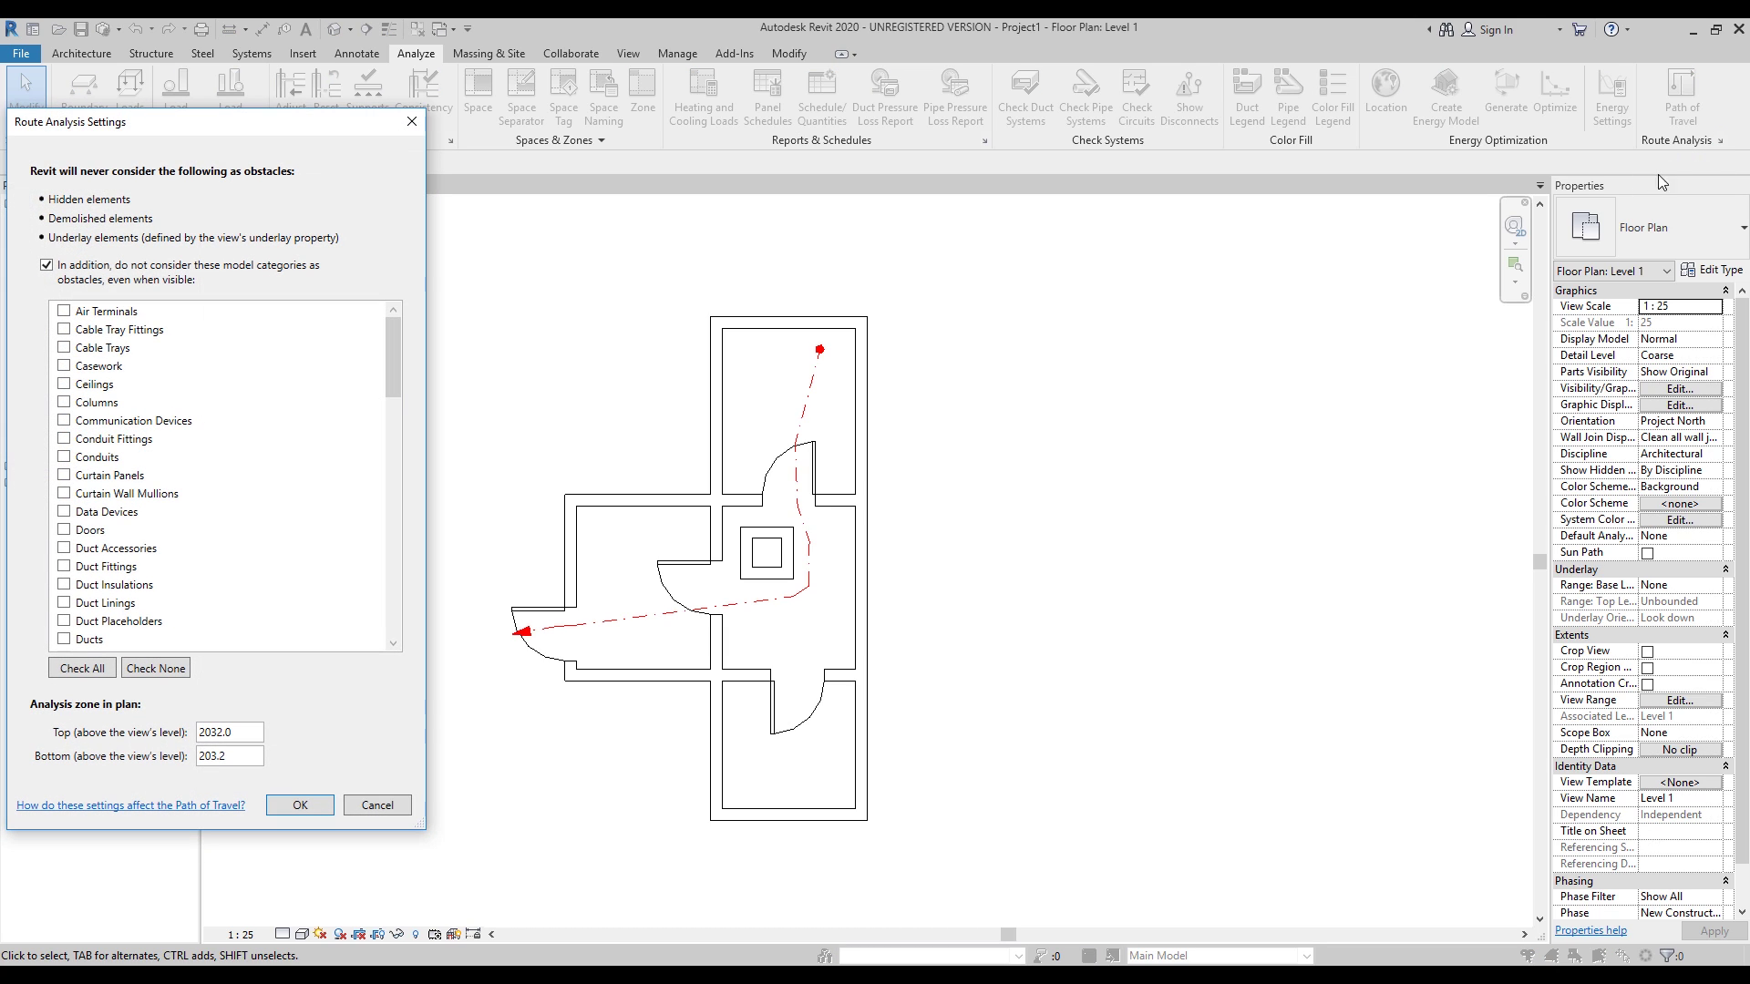
pyautogui.moveTo(162, 129); pyautogui.dragTo(318, 134)
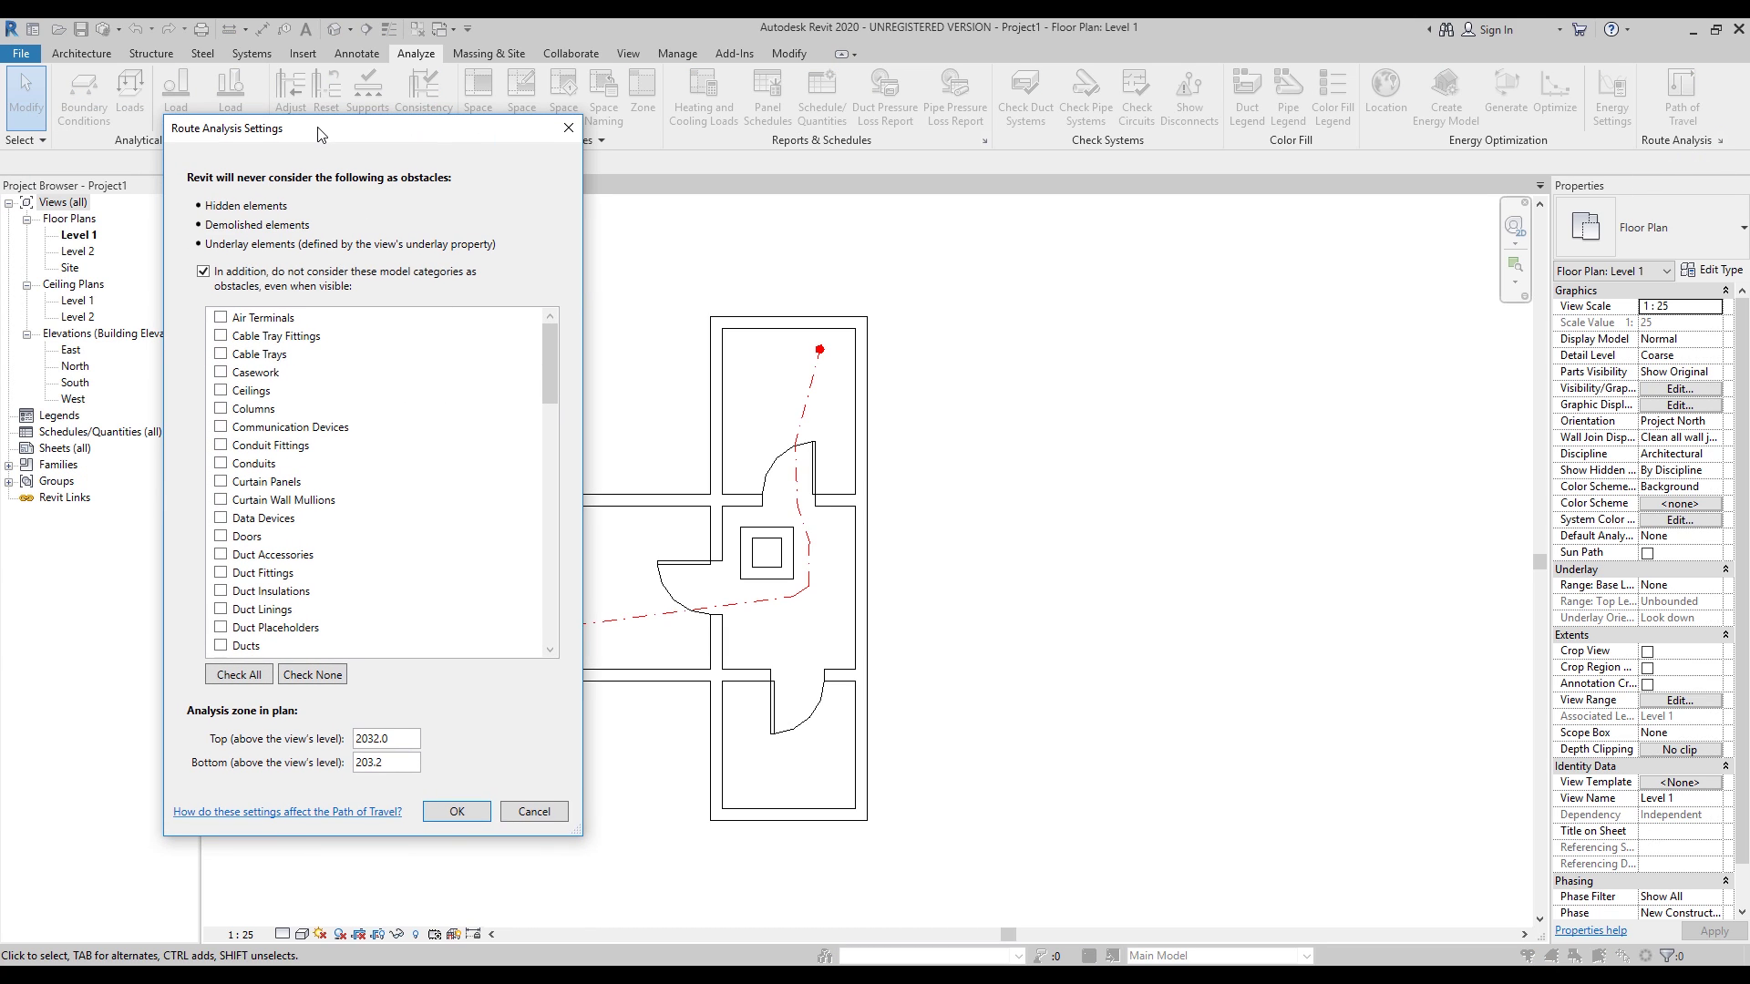
pyautogui.click(221, 536)
pyautogui.scroll(-1, 304, 561)
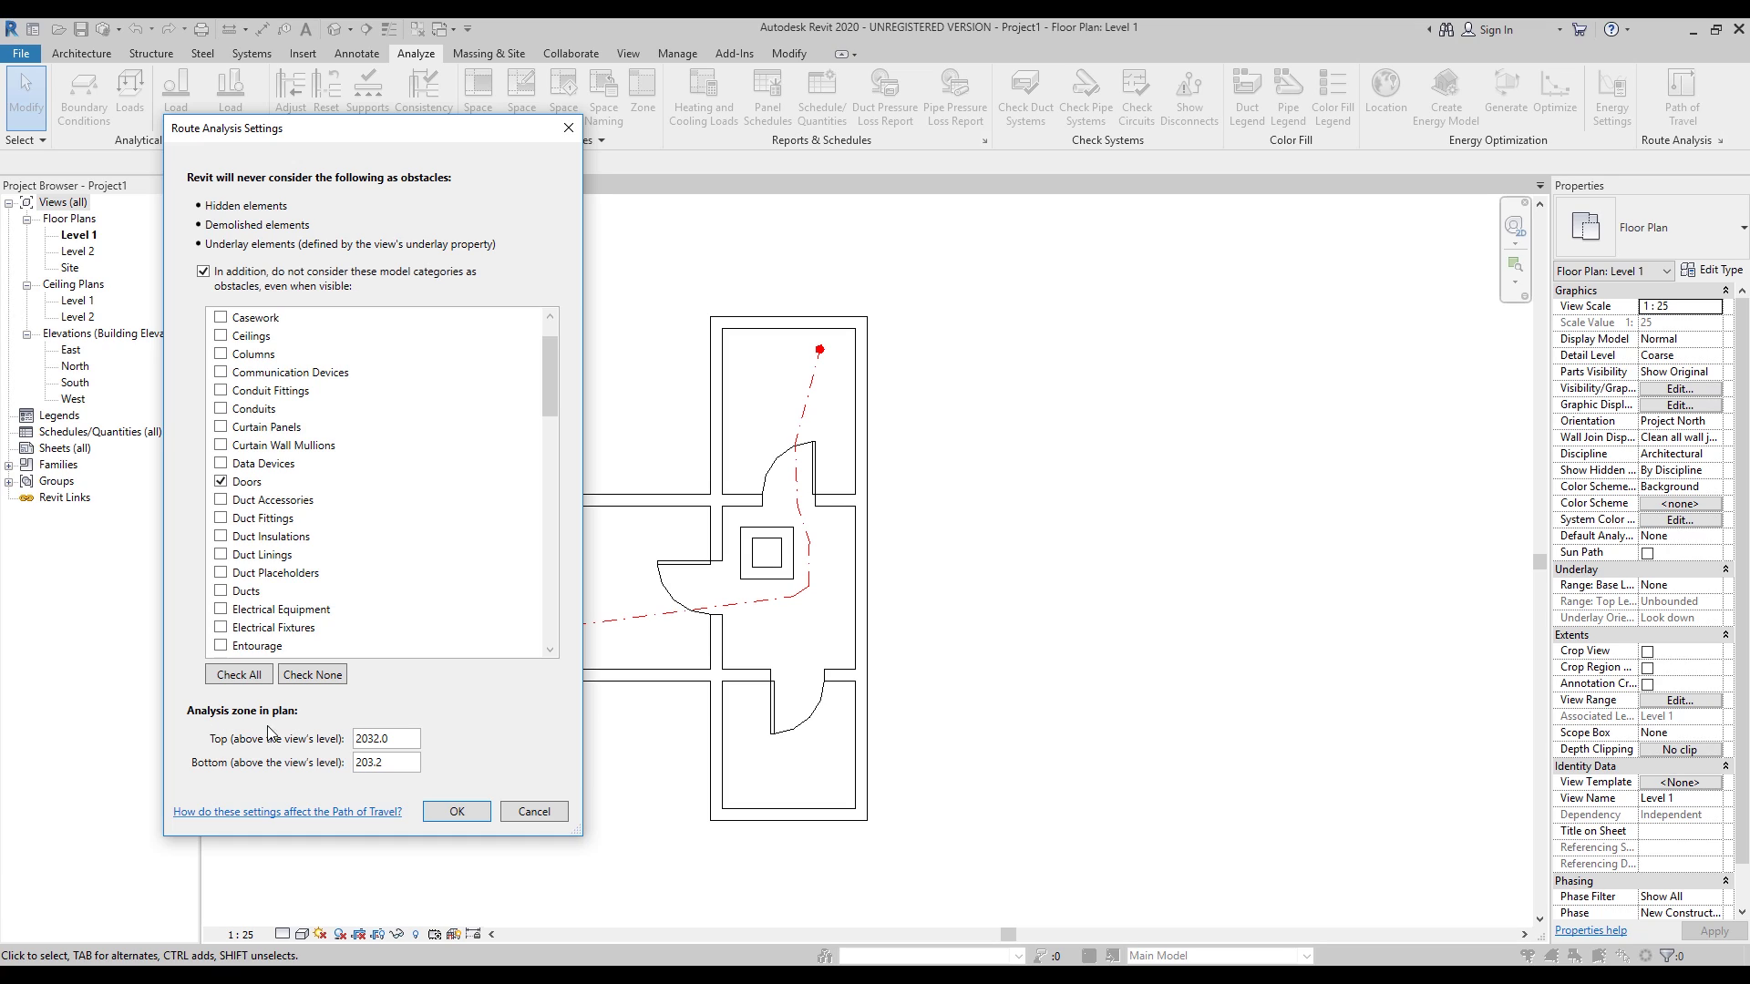
pyautogui.doubleClick(418, 740)
pyautogui.doubleClick(398, 762)
# Step: Apply the route settings, view the Path of Travel Schedule (4.8, 5.1, 4.3 s), and return to Level 1
pyautogui.click(456, 811)
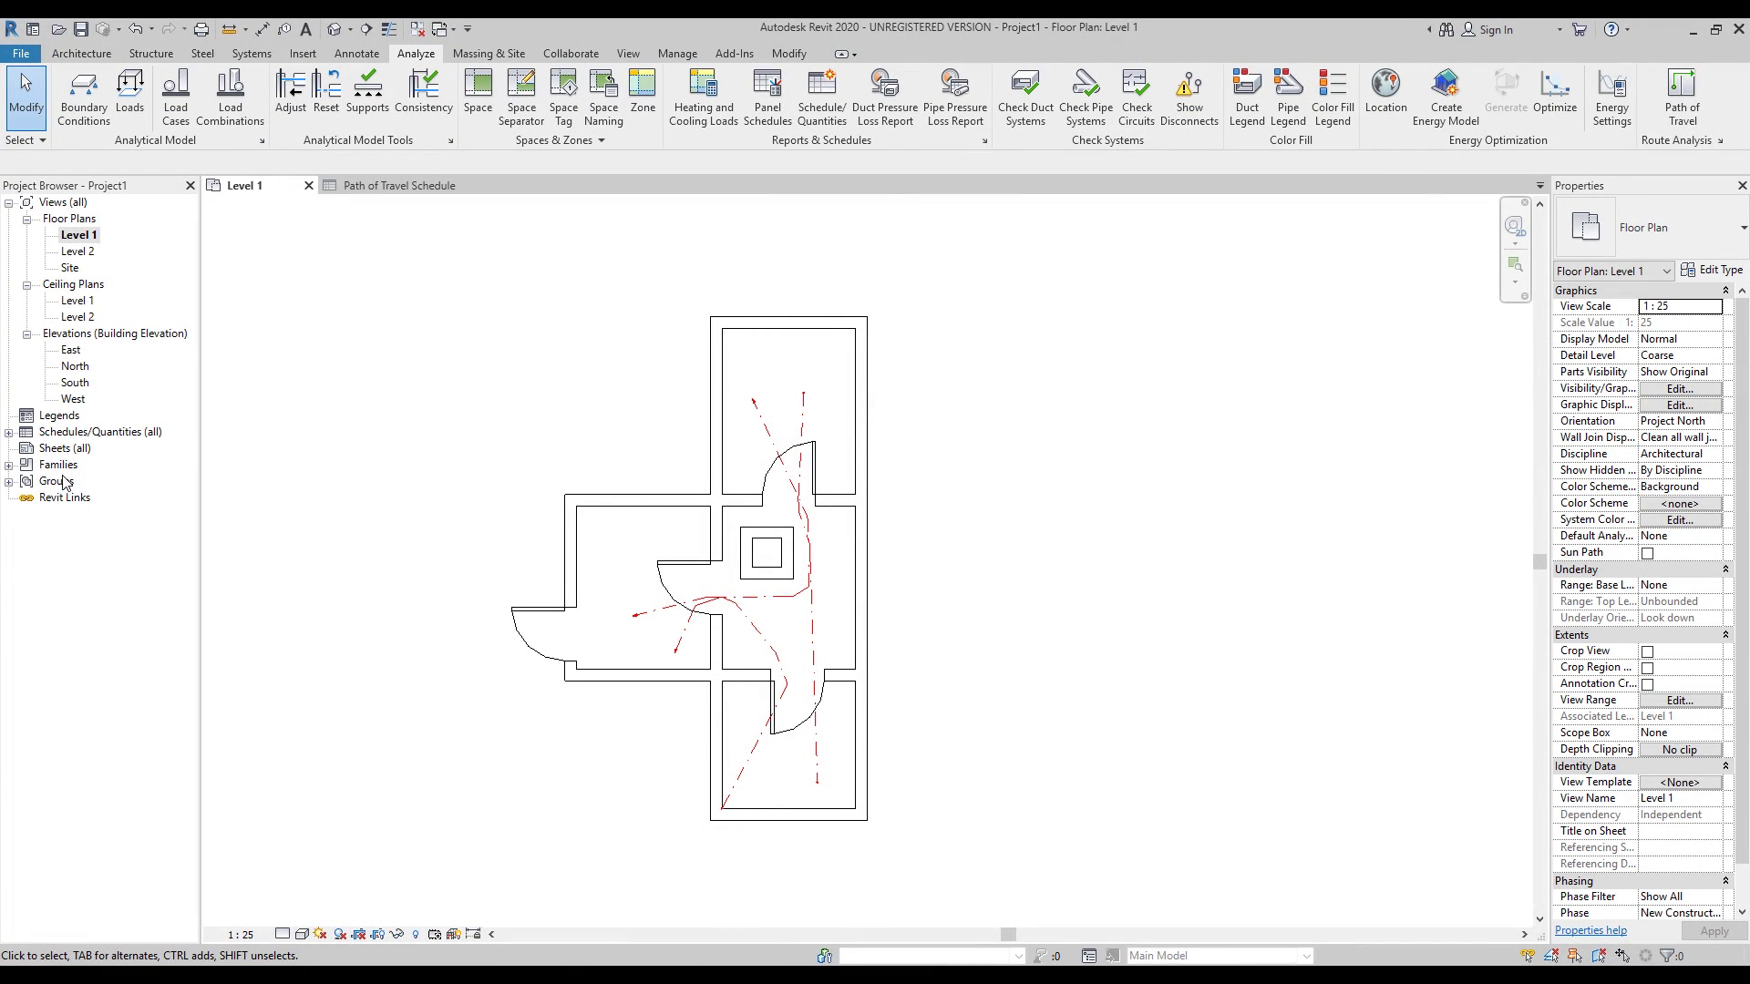
pyautogui.doubleClick(142, 435)
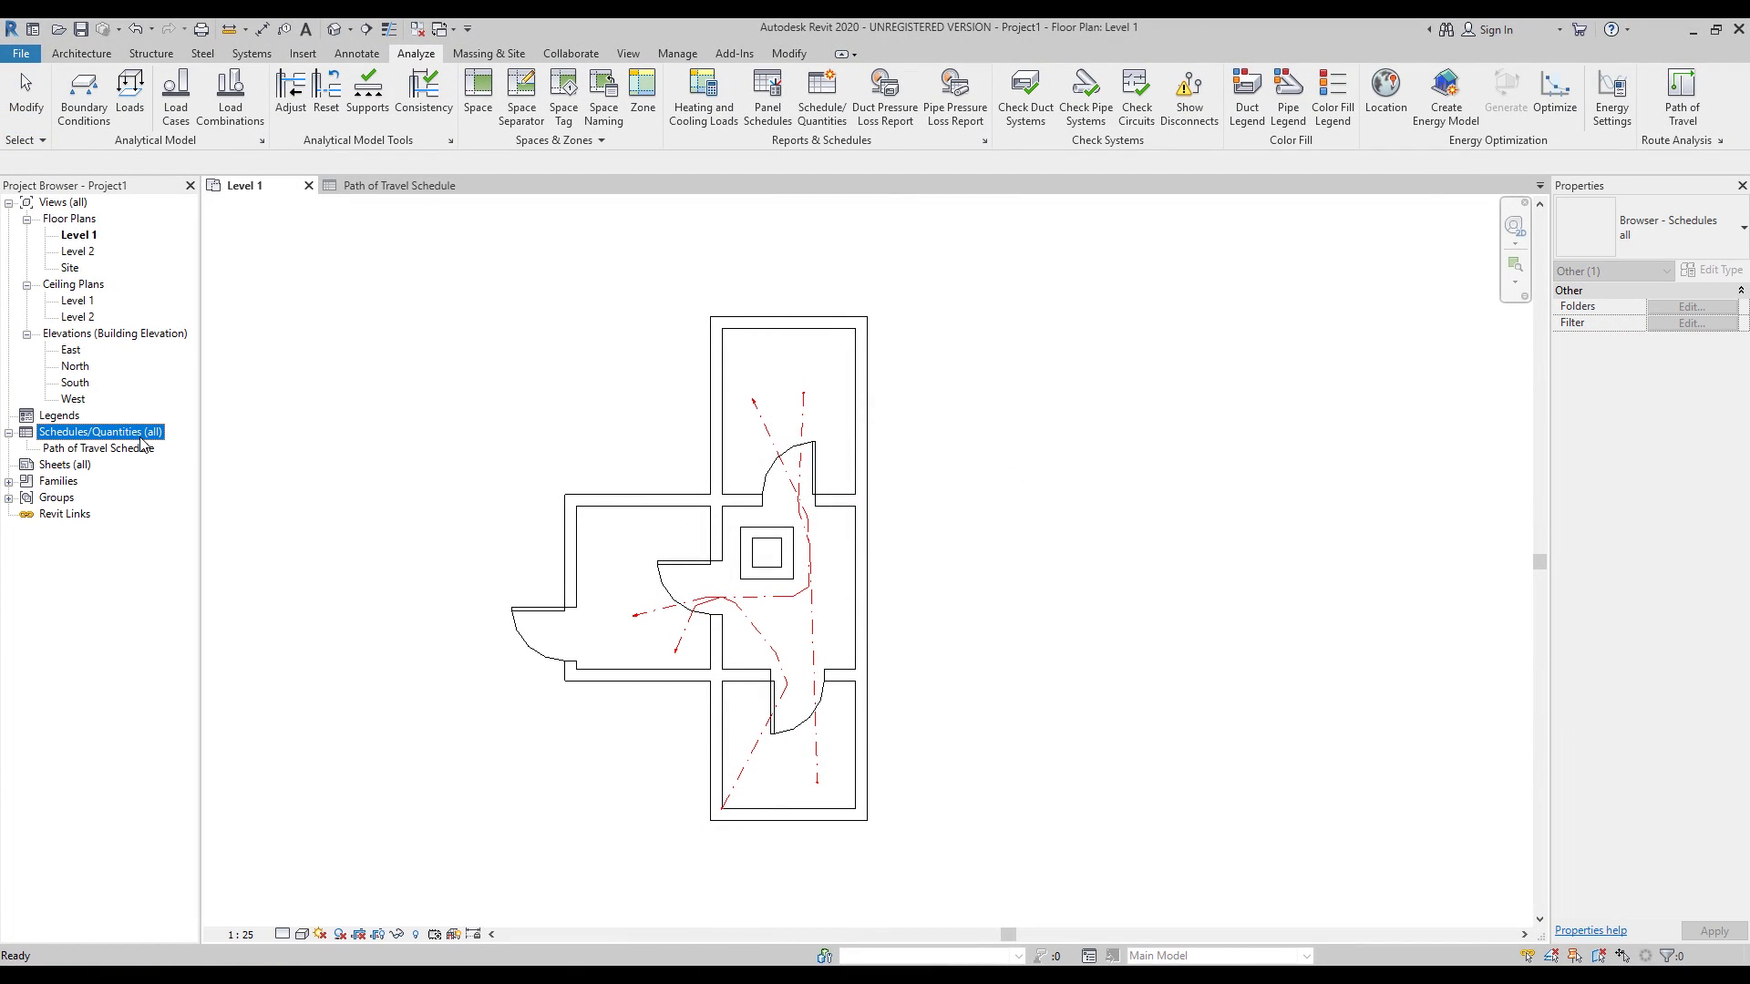
pyautogui.doubleClick(141, 448)
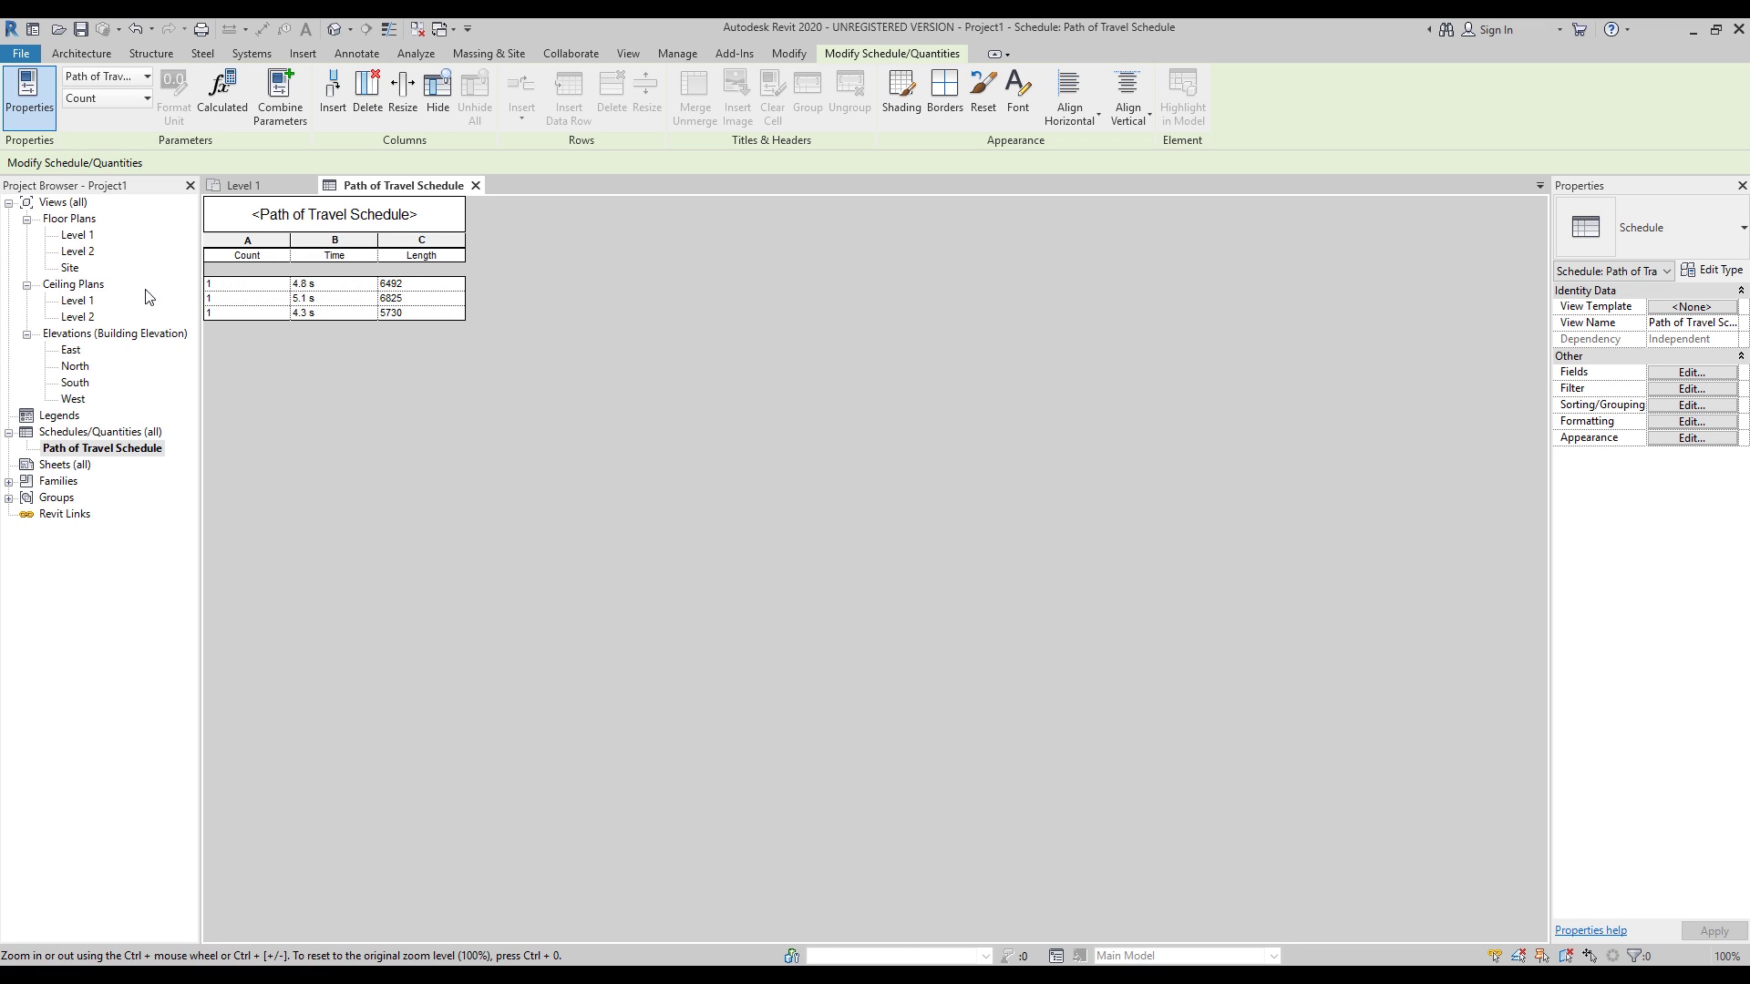
pyautogui.doubleClick(78, 236)
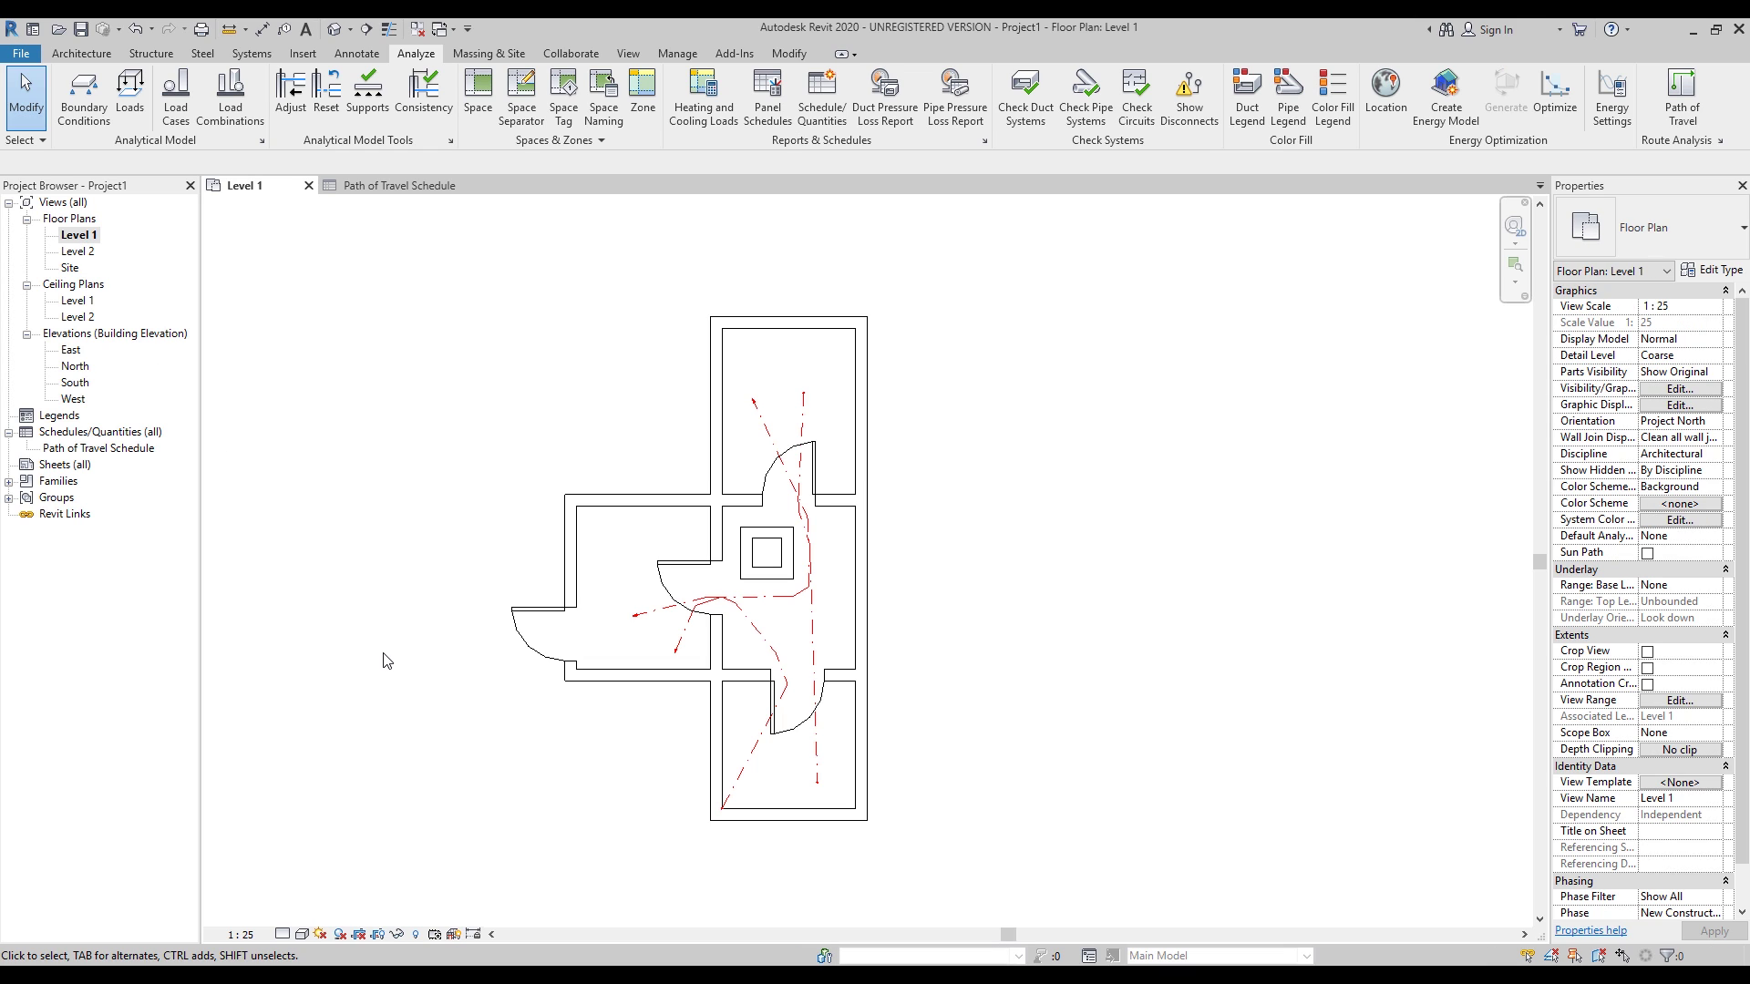
pyautogui.press('v')
pyautogui.press('g')
pyautogui.click(976, 258)
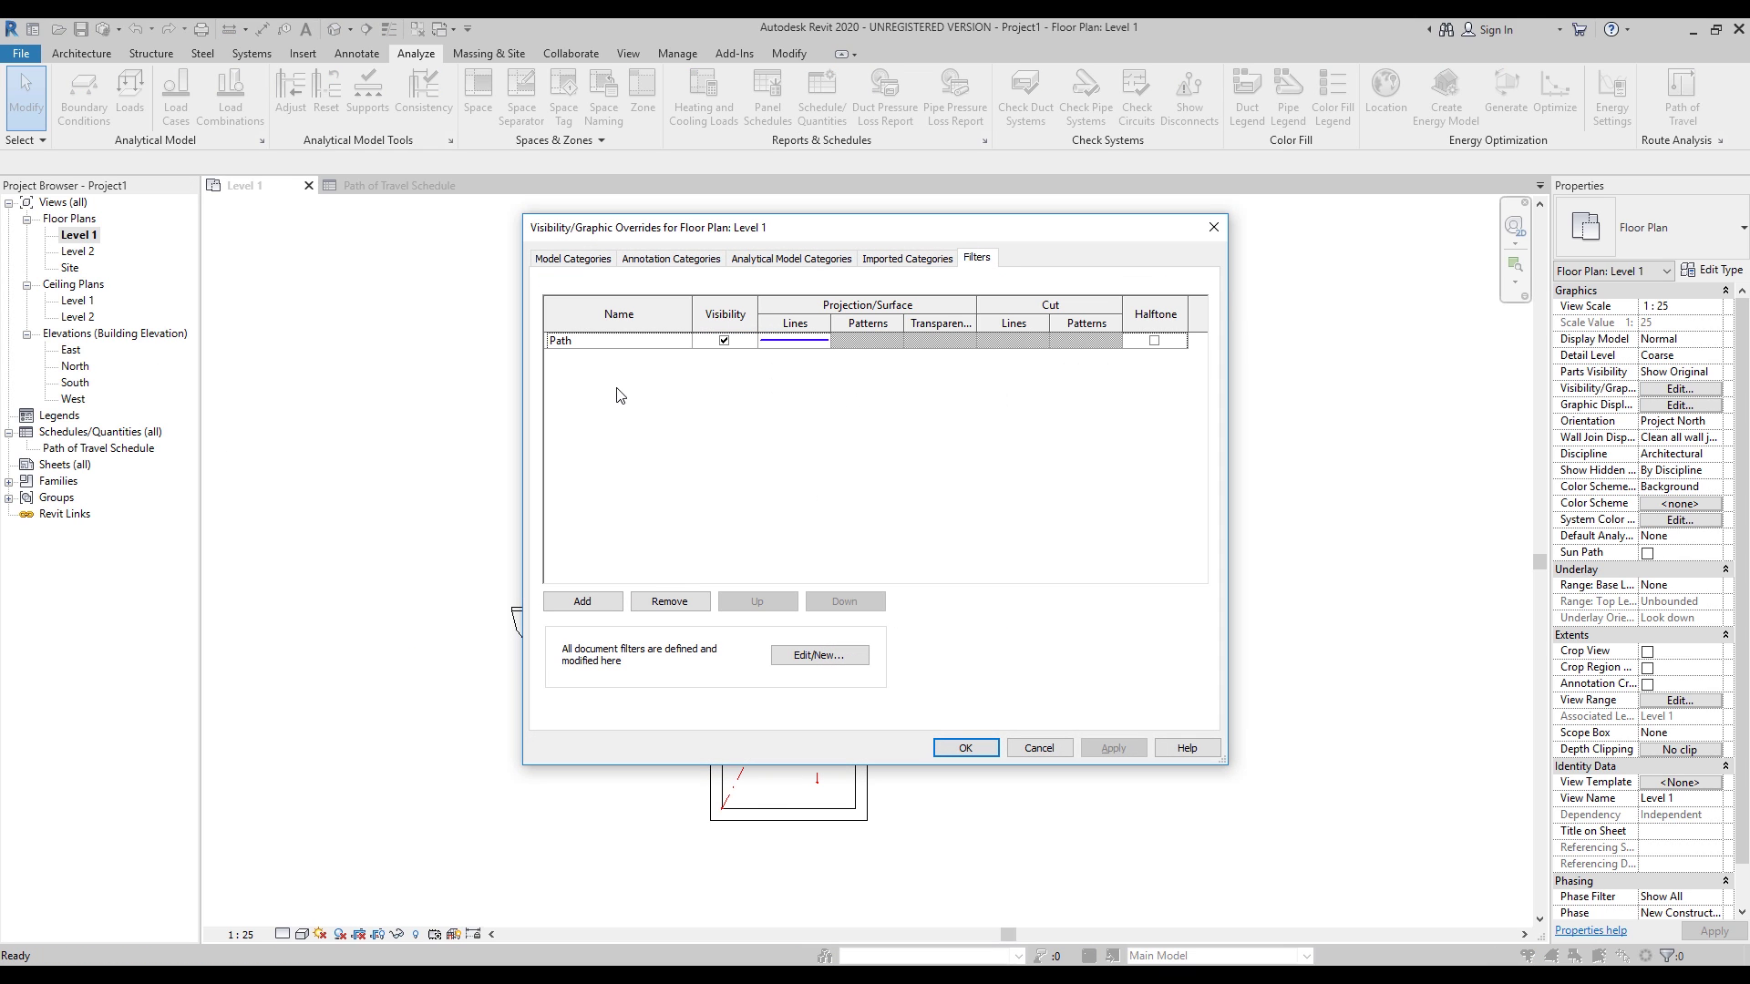
pyautogui.click(585, 344)
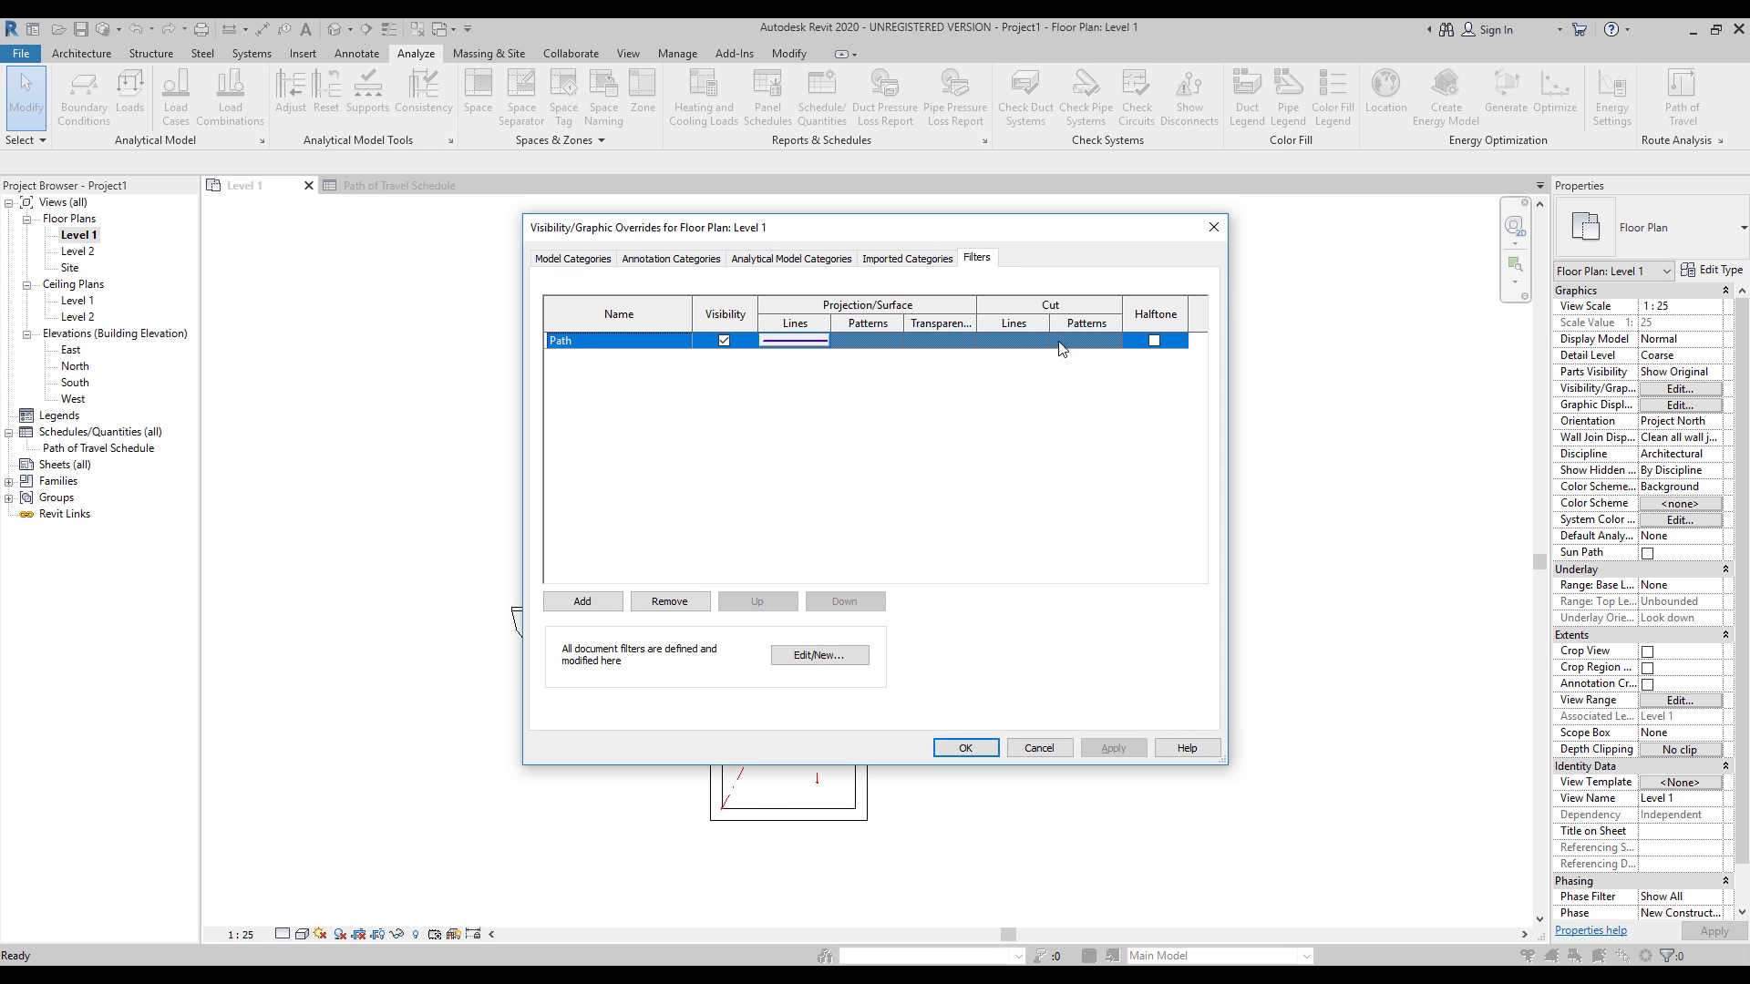
pyautogui.click(812, 672)
pyautogui.moveTo(934, 309); pyautogui.dragTo(695, 286)
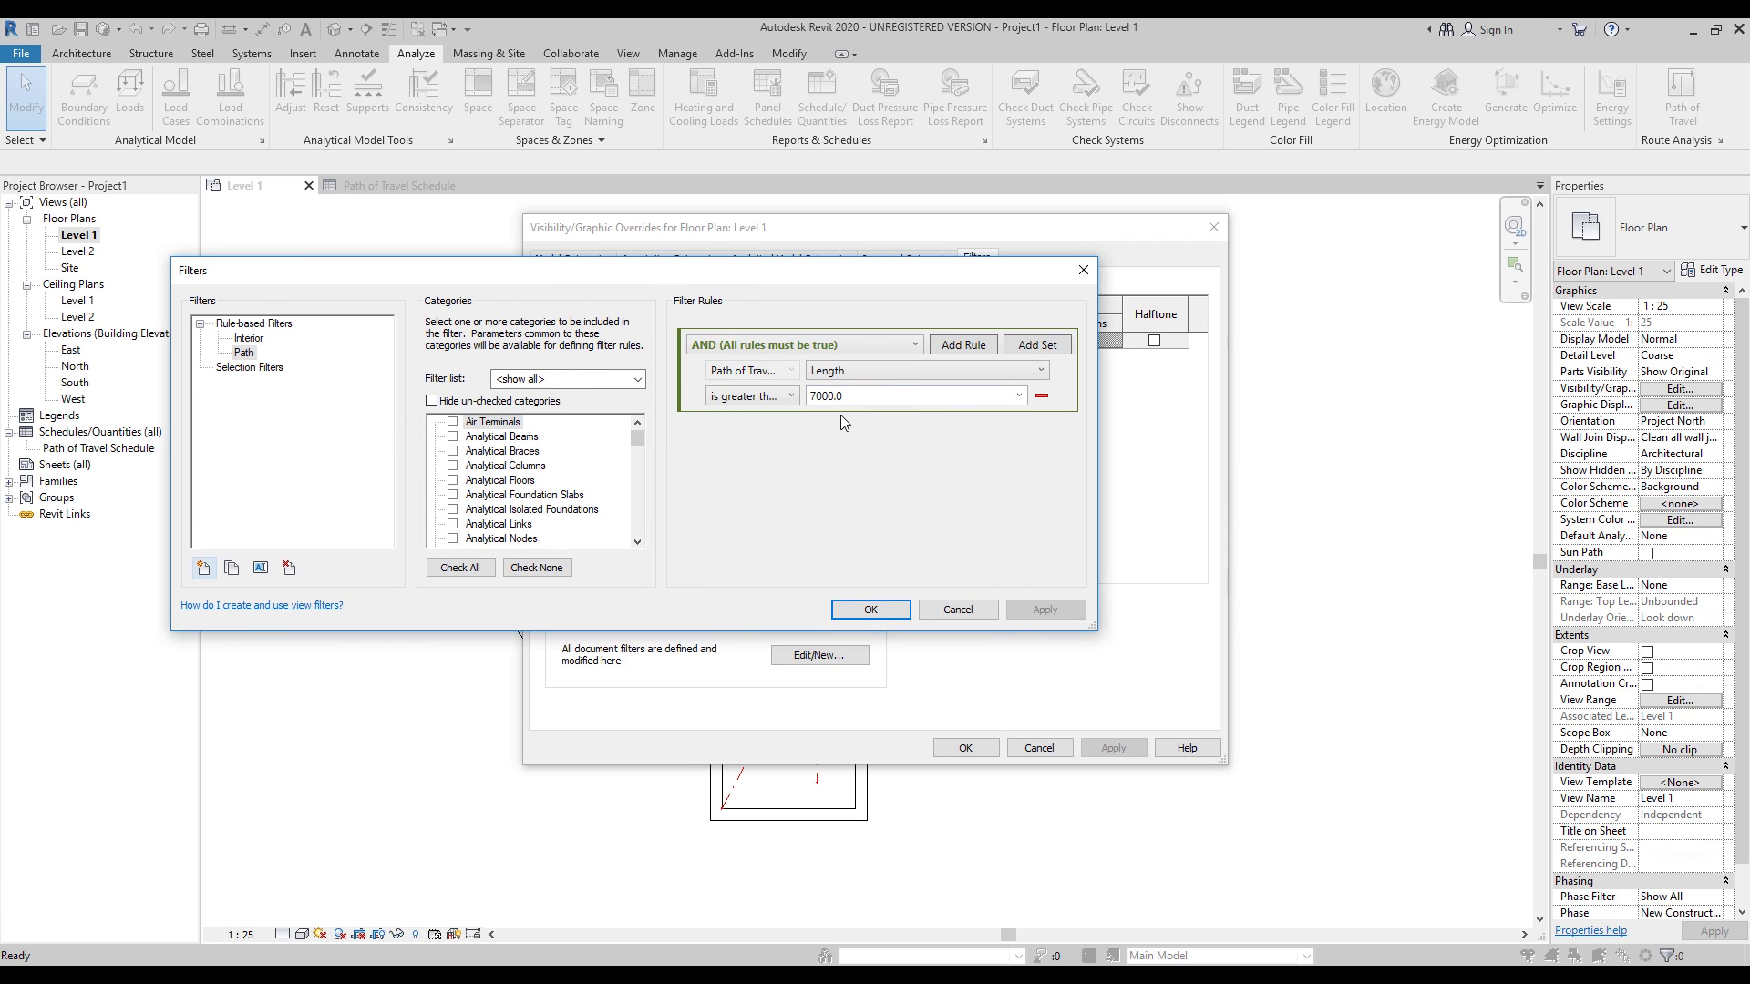
pyautogui.click(870, 609)
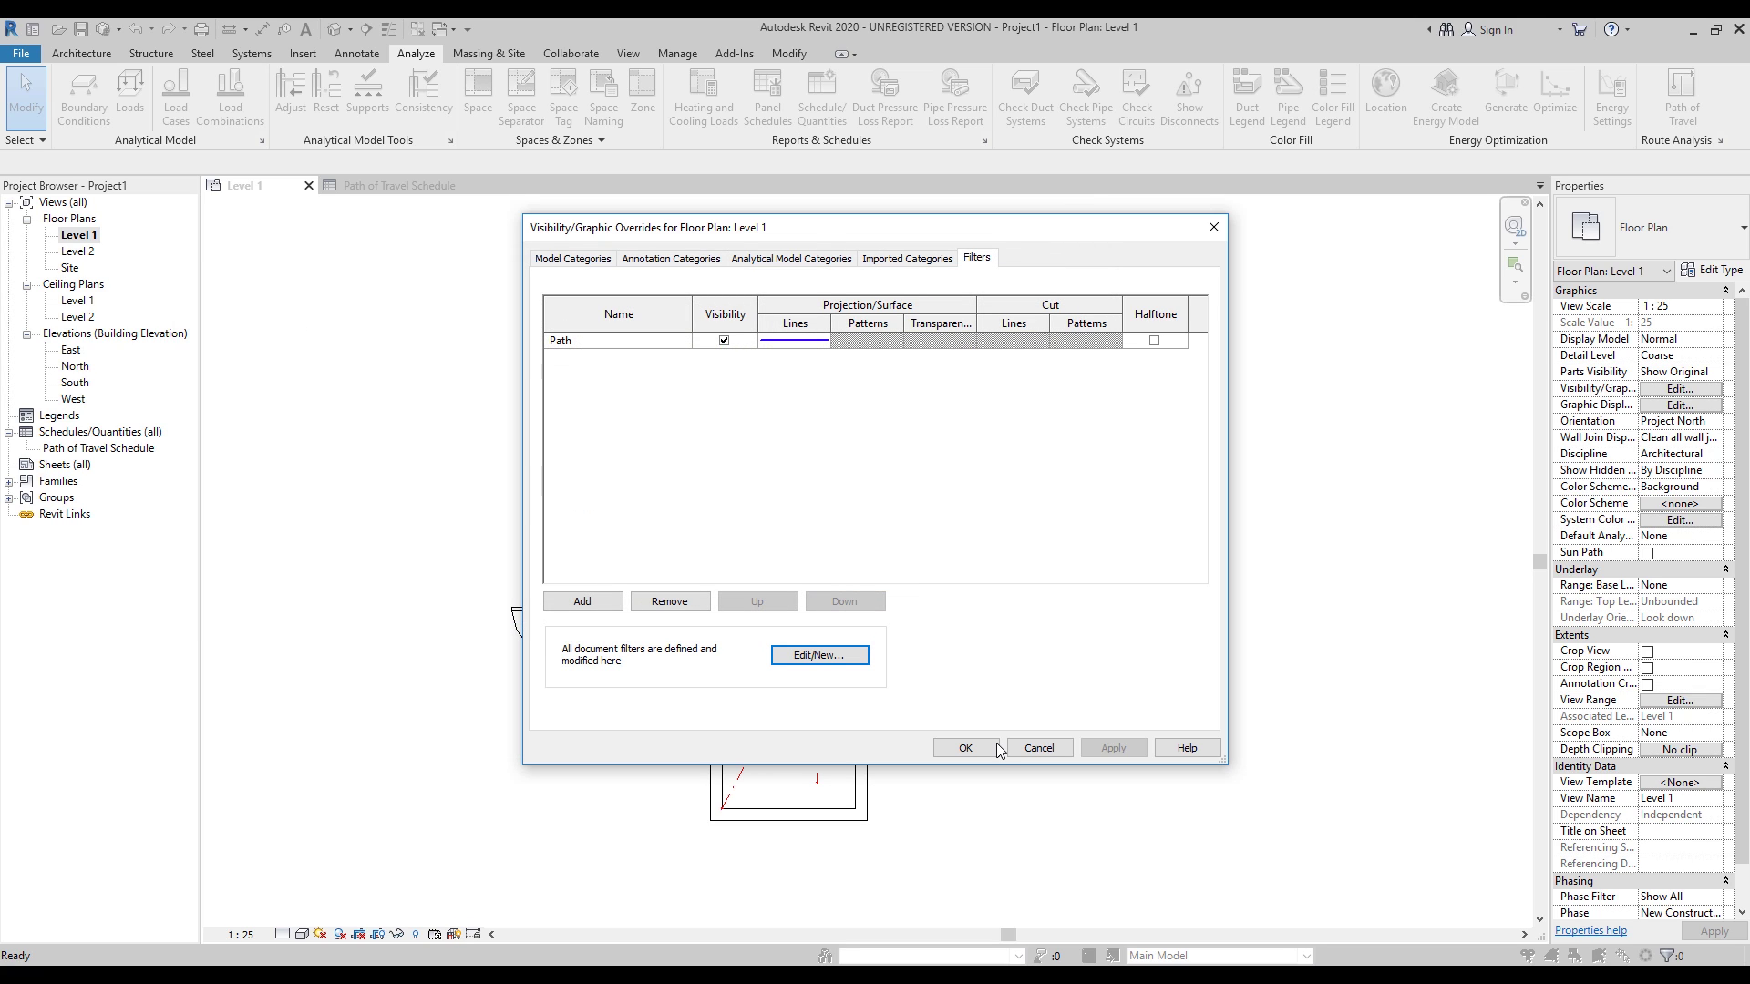
pyautogui.click(965, 747)
pyautogui.moveTo(962, 666); pyautogui.dragTo(1034, 617, button='middle')
# Step: Draw a new path of travel from the bottom-right room corner to a point left of the plan
pyautogui.click(1682, 92)
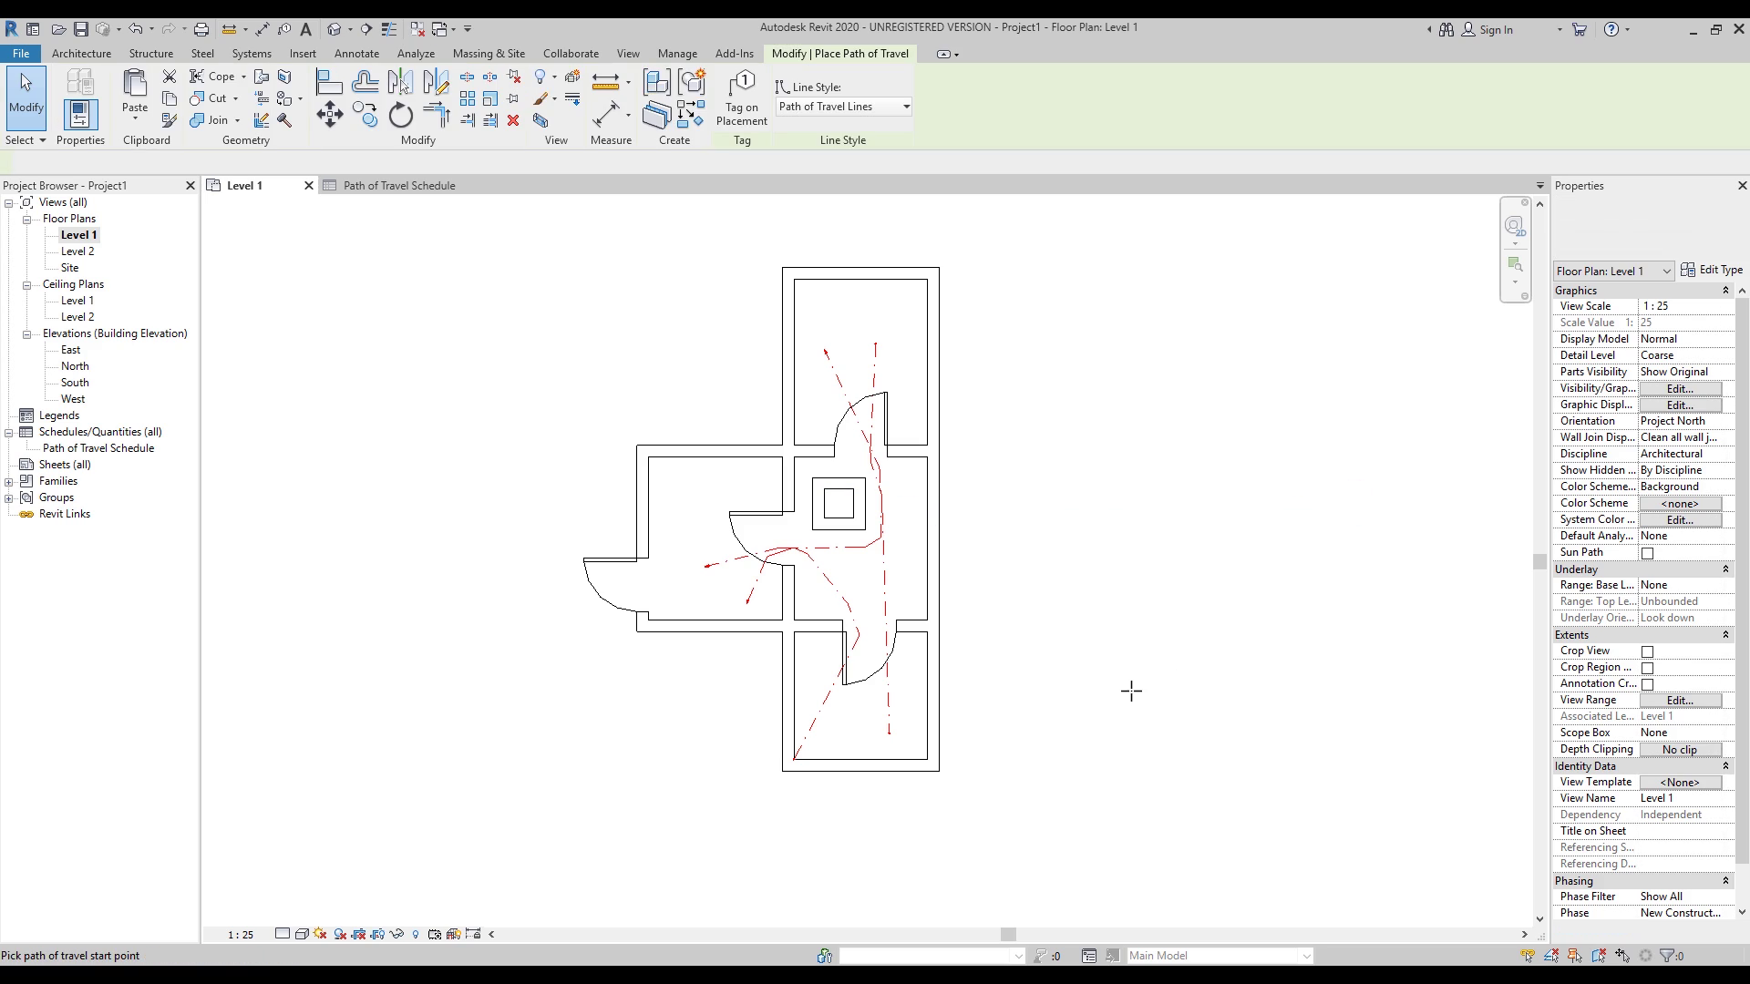
pyautogui.click(925, 760)
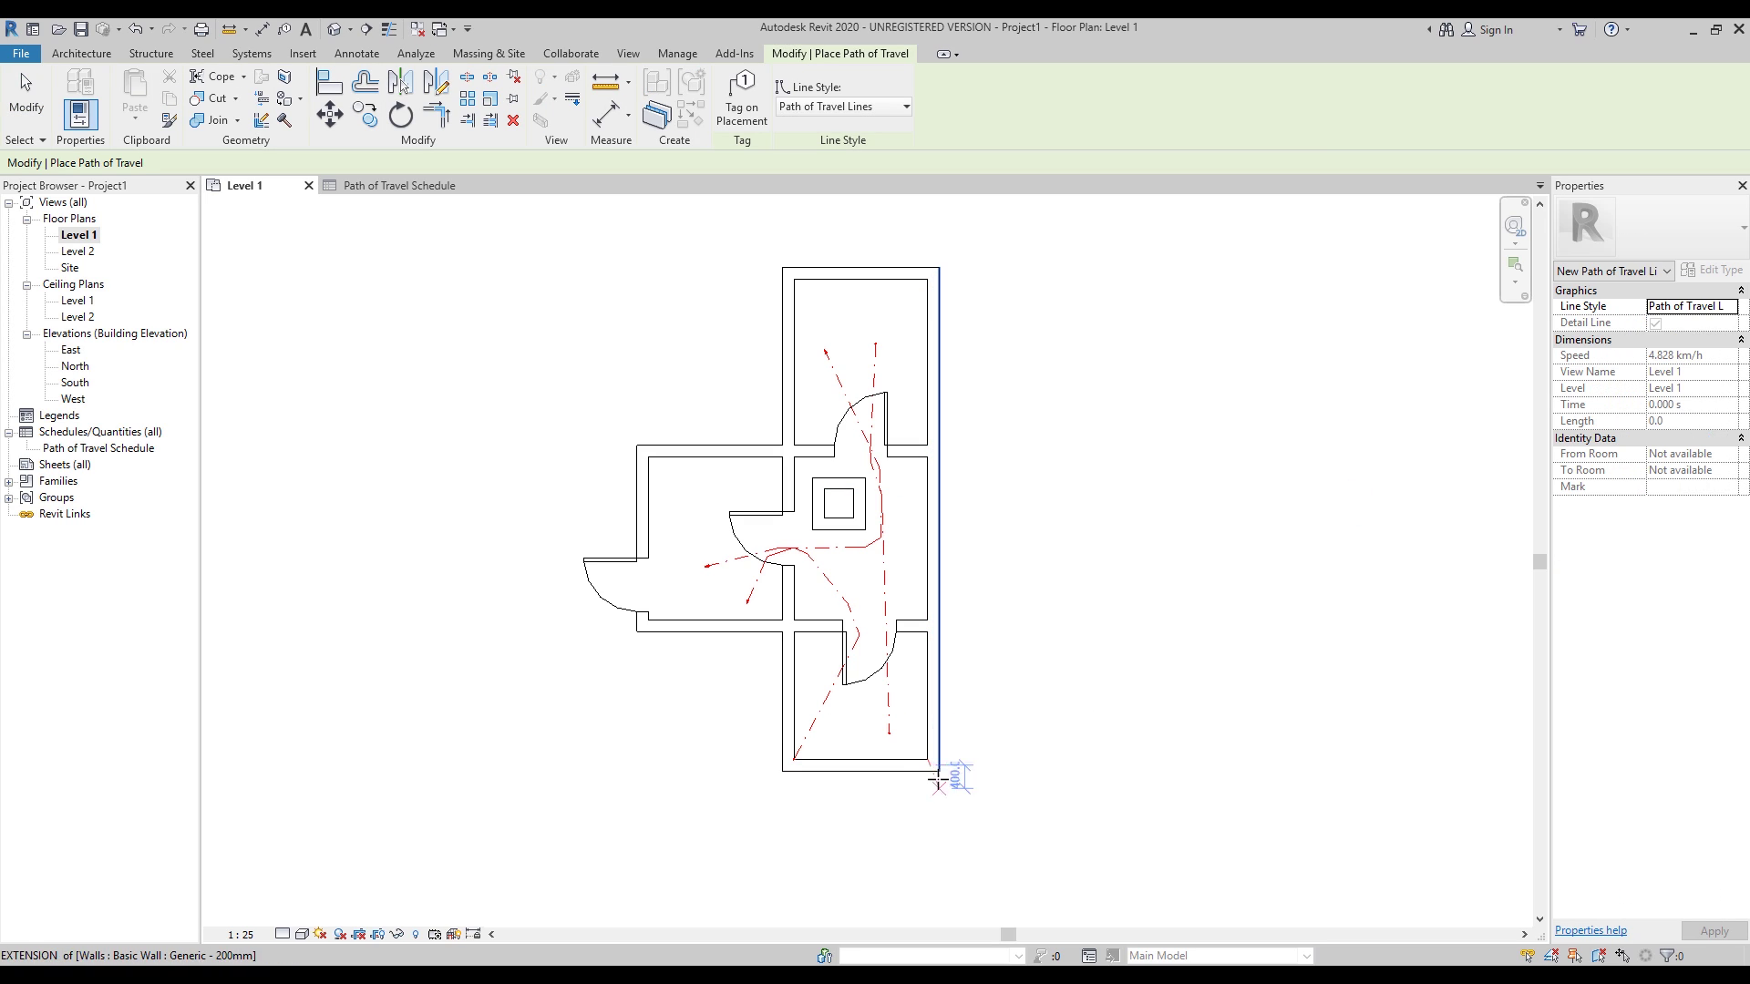
pyautogui.click(559, 574)
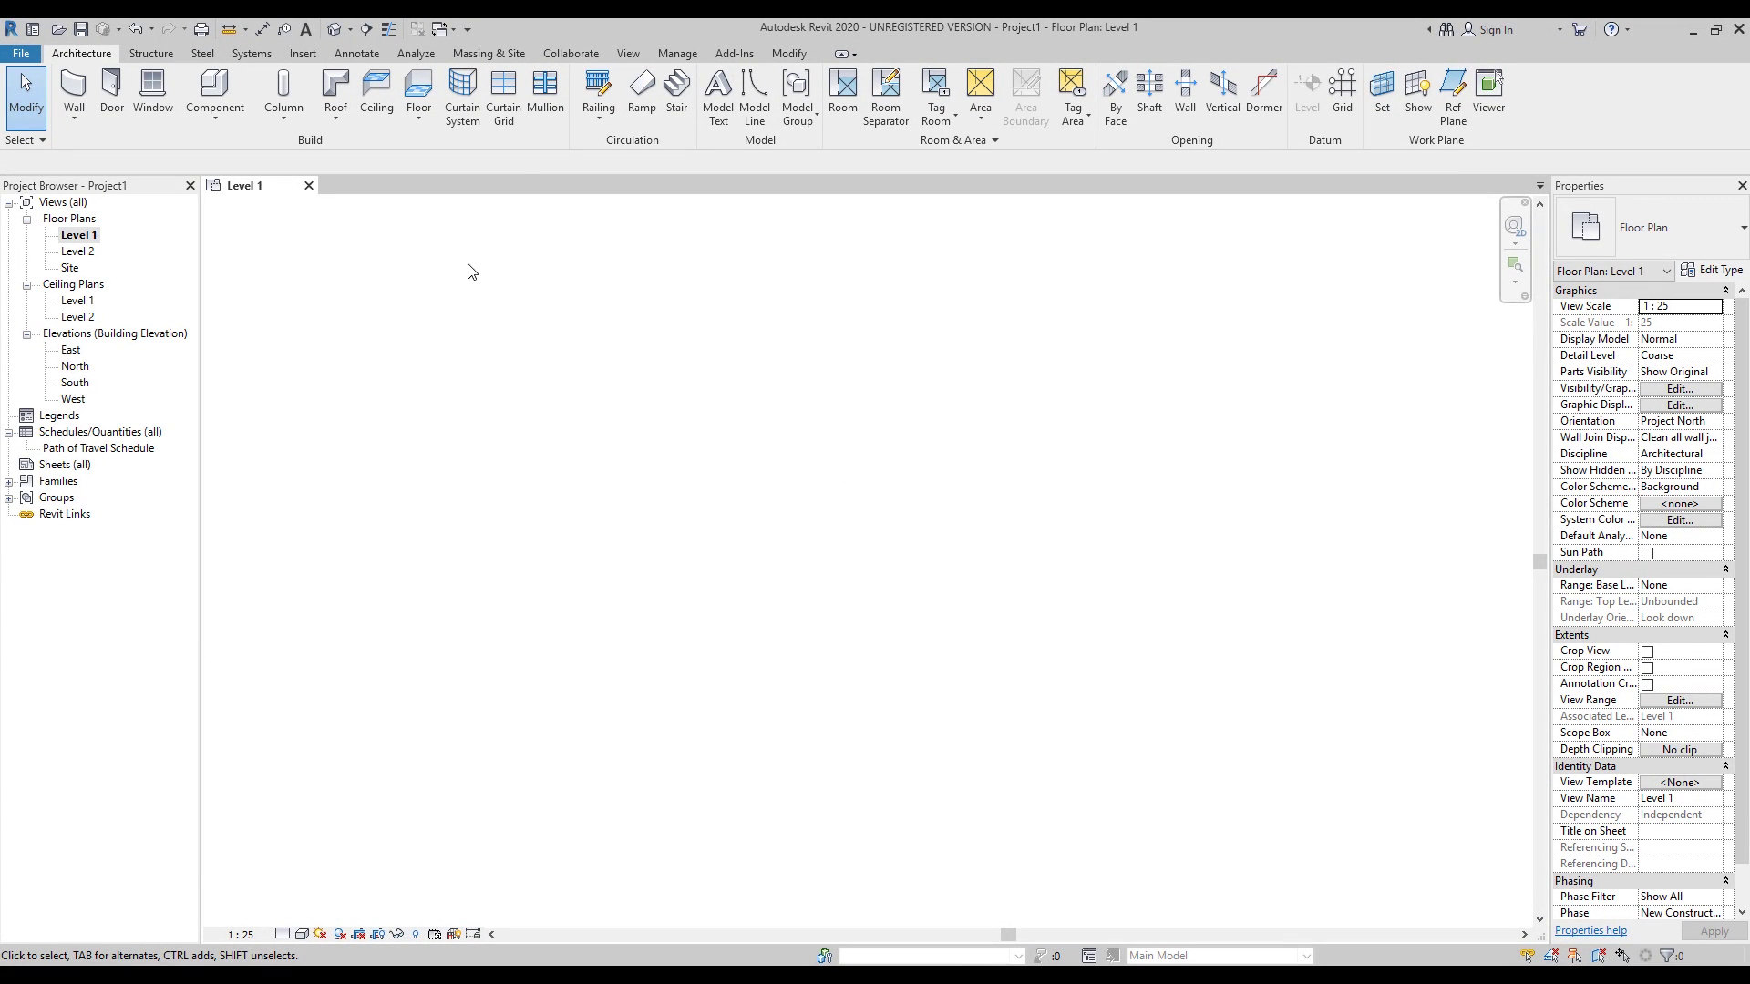
# Step: Import page 1 of 1111.pdf at 300 DPI resolution
pyautogui.click(311, 59)
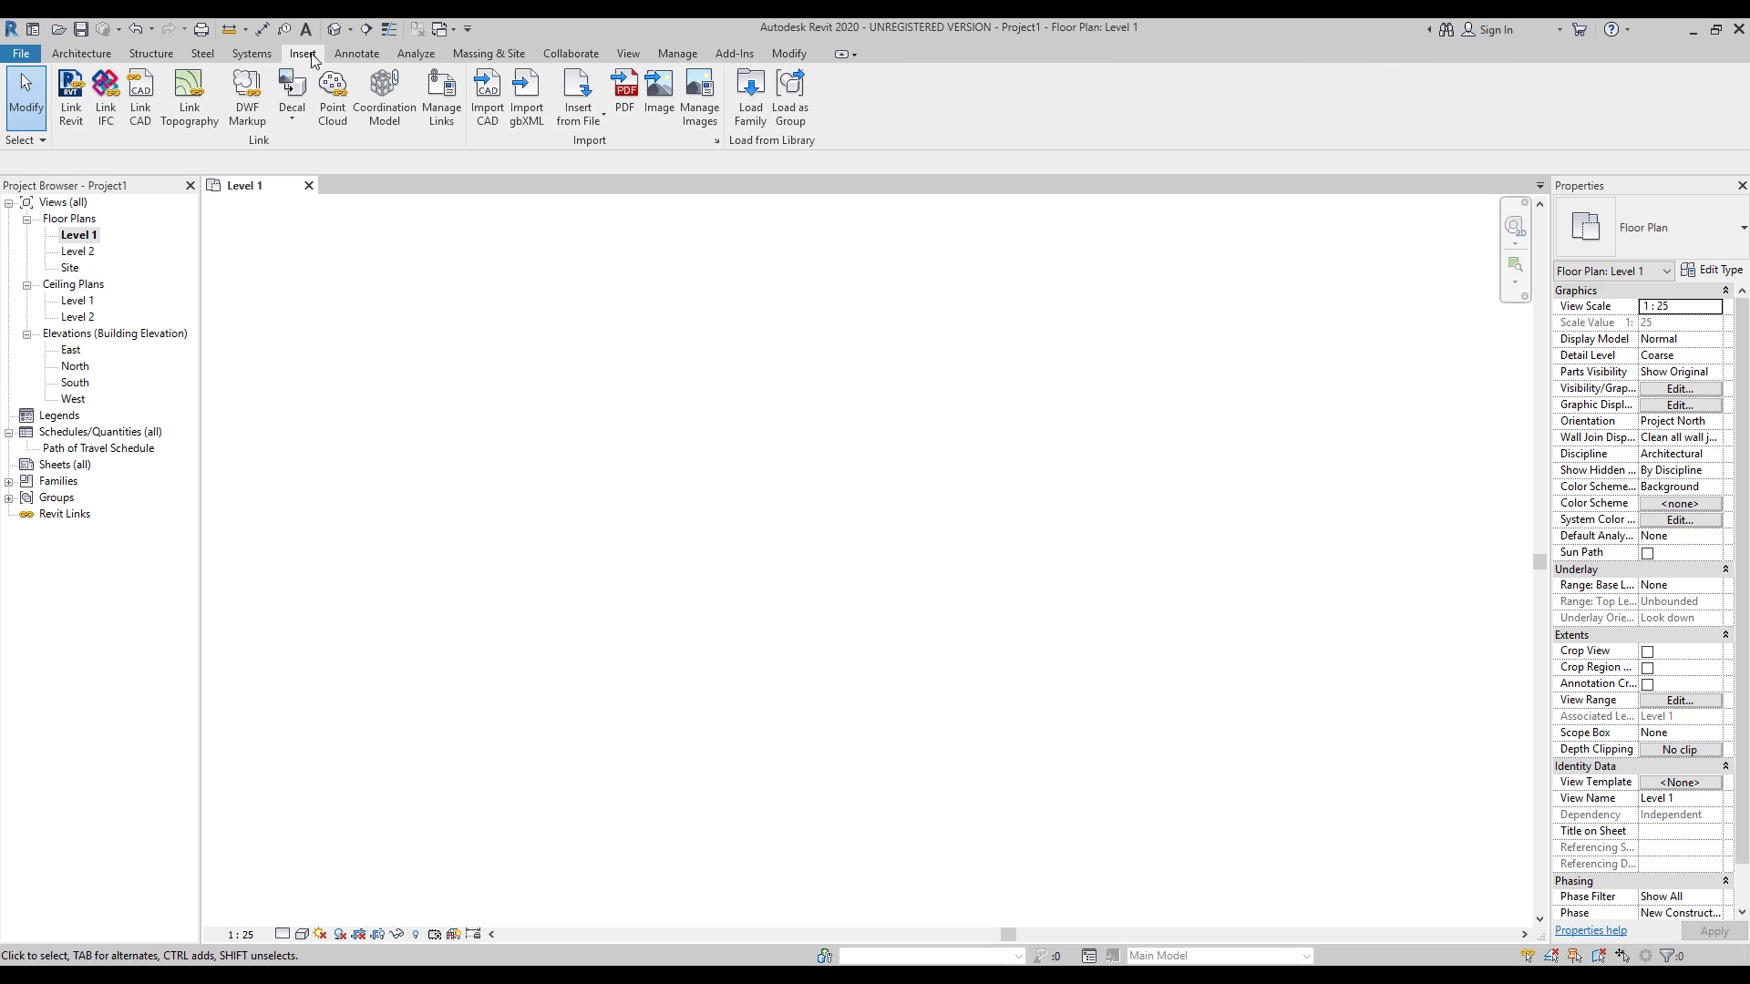
pyautogui.click(625, 110)
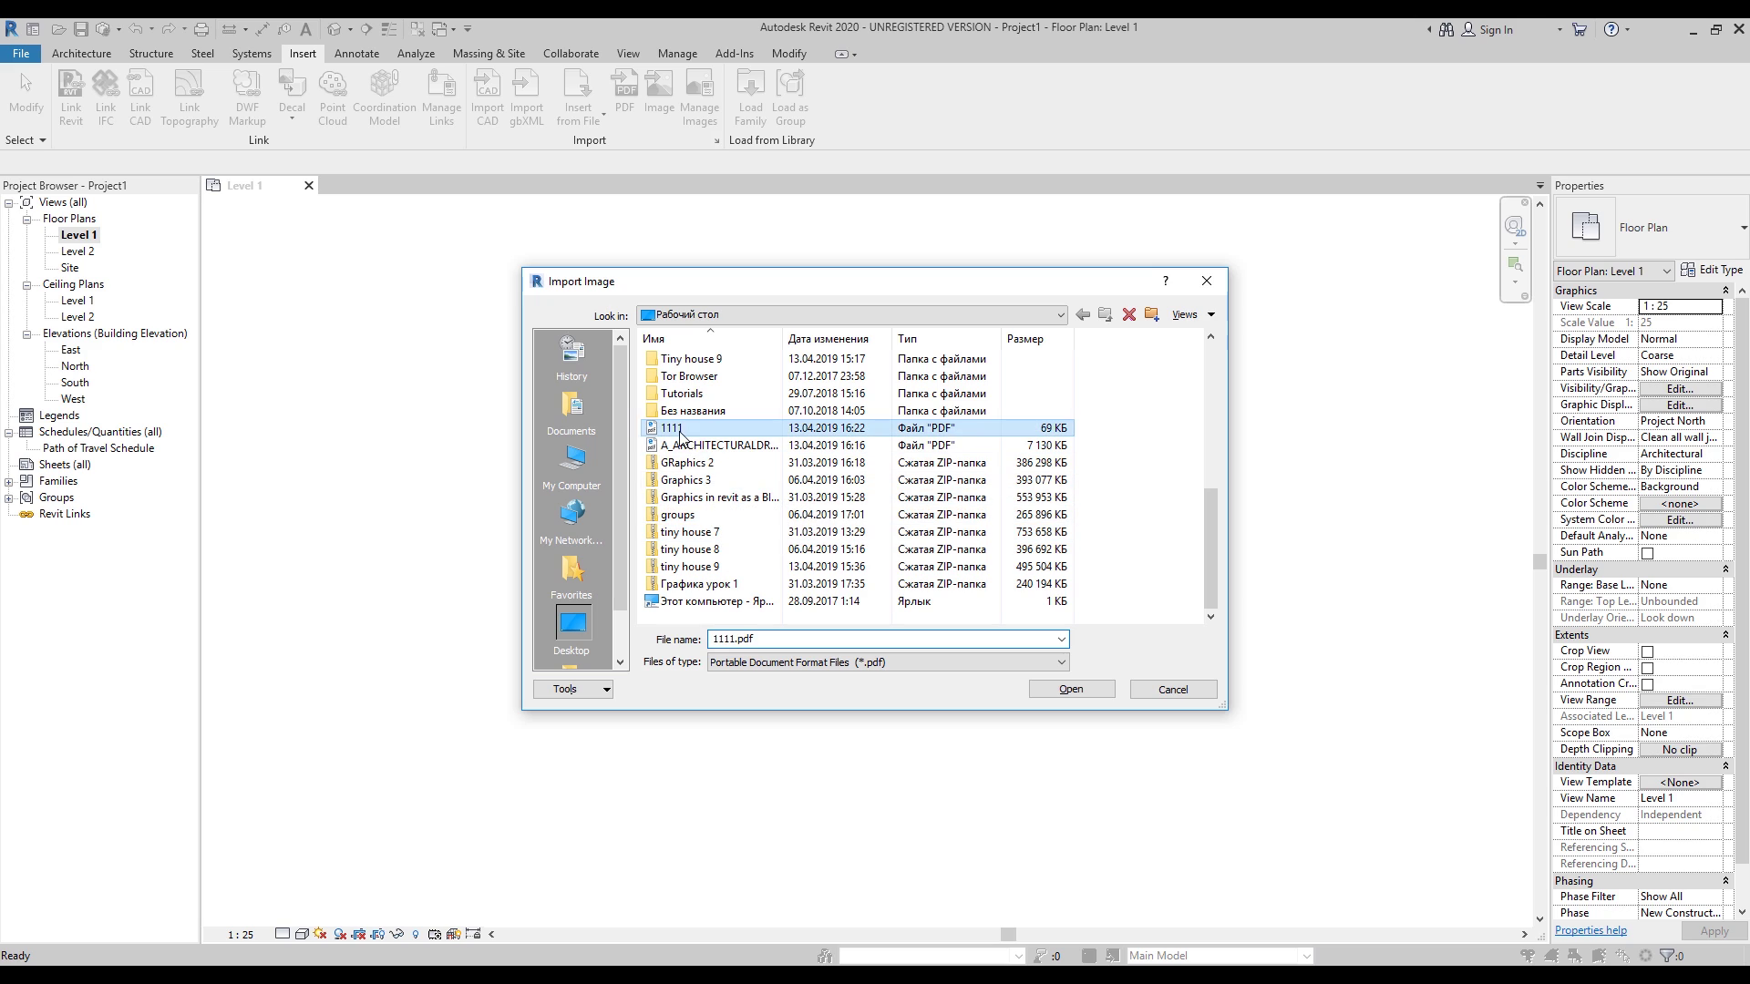
pyautogui.click(695, 432)
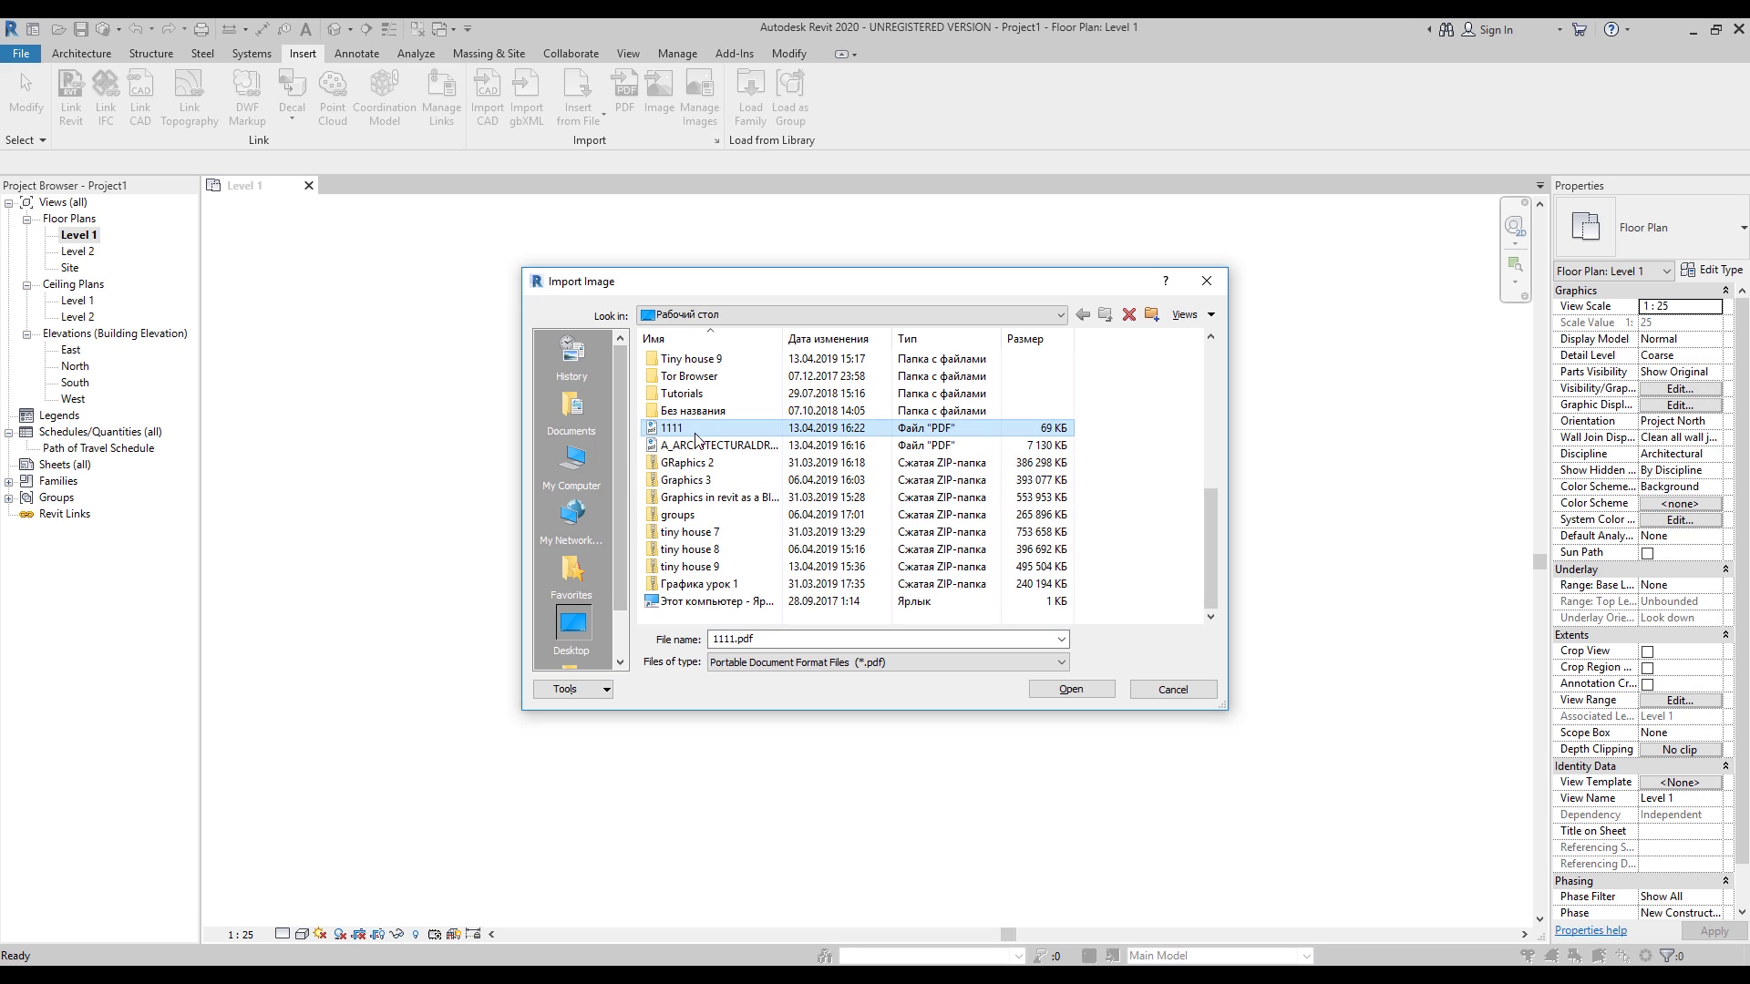
pyautogui.click(1071, 690)
pyautogui.moveTo(192, 258); pyautogui.dragTo(622, 257)
pyautogui.click(620, 454)
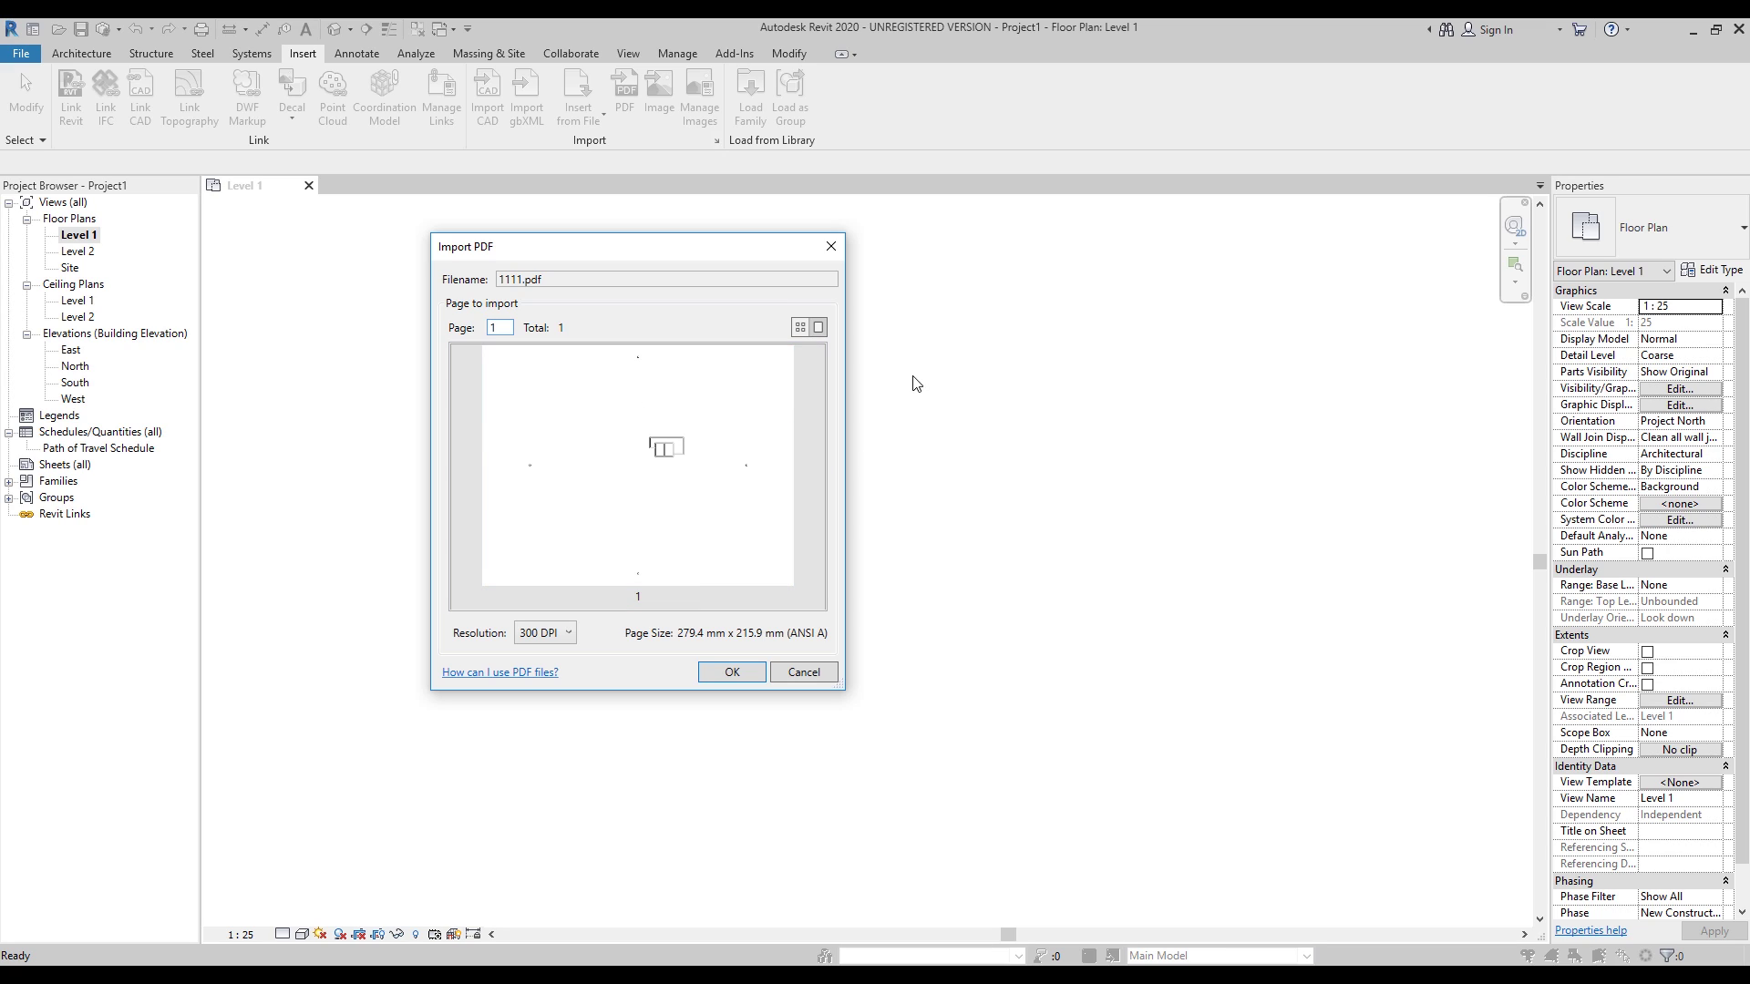
pyautogui.click(544, 632)
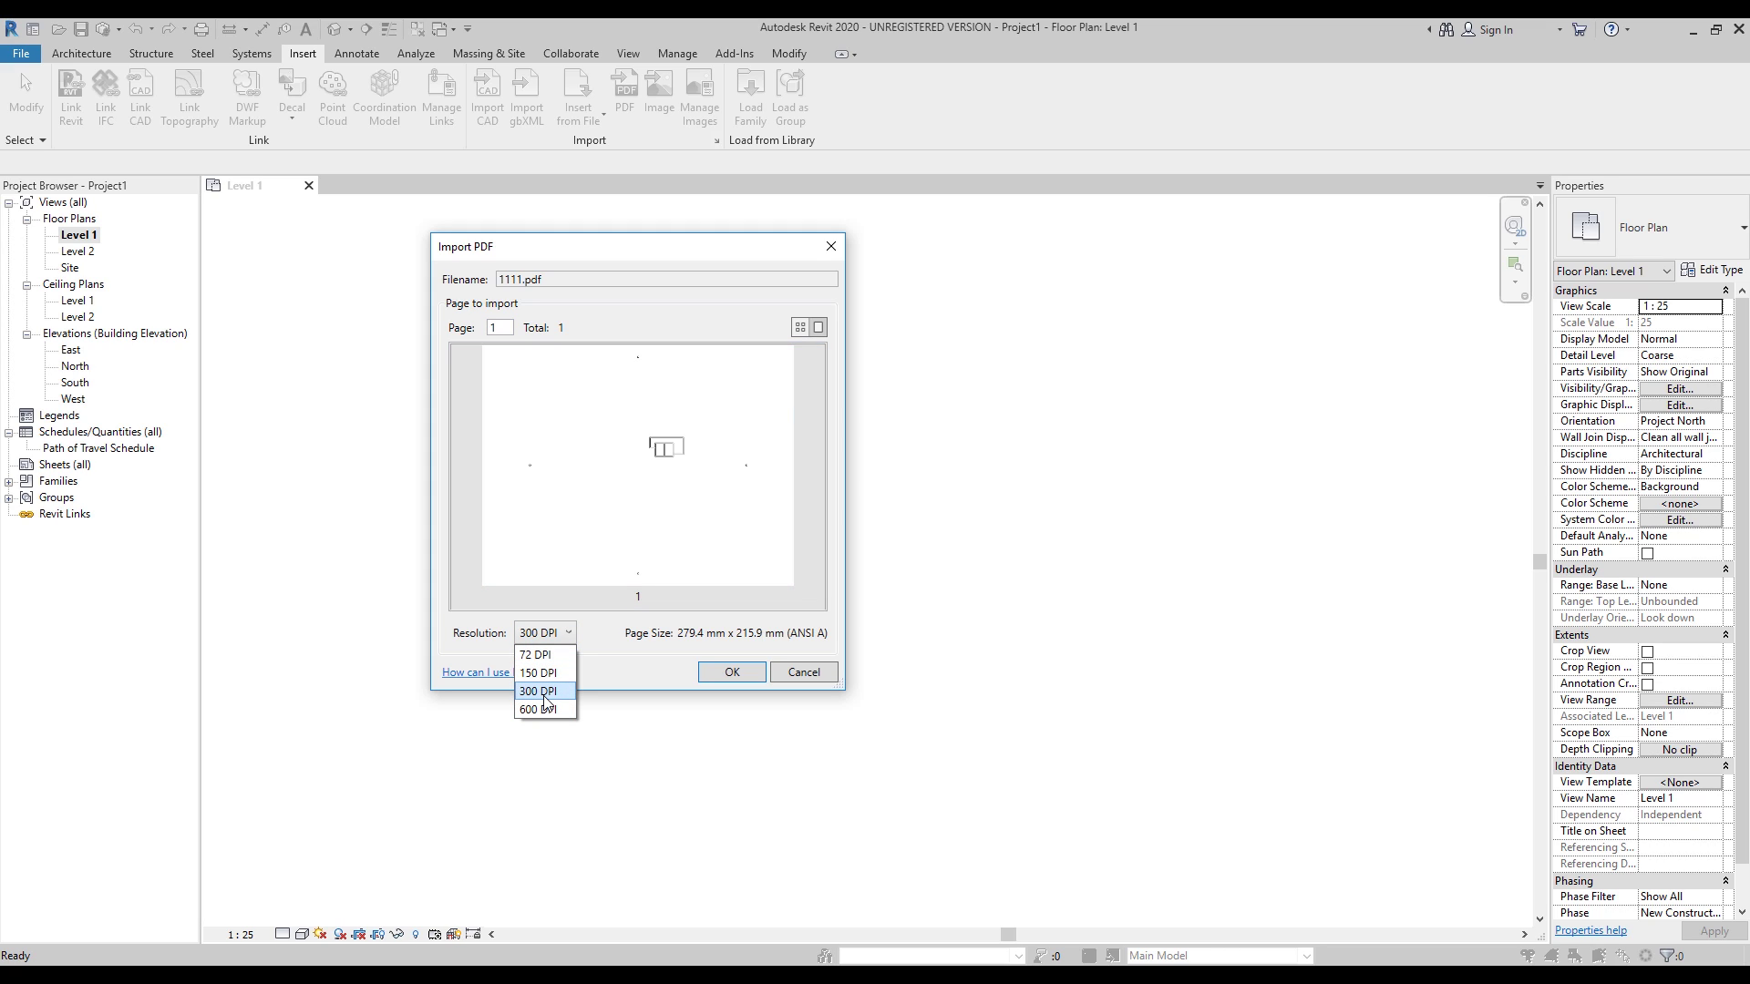
pyautogui.click(545, 692)
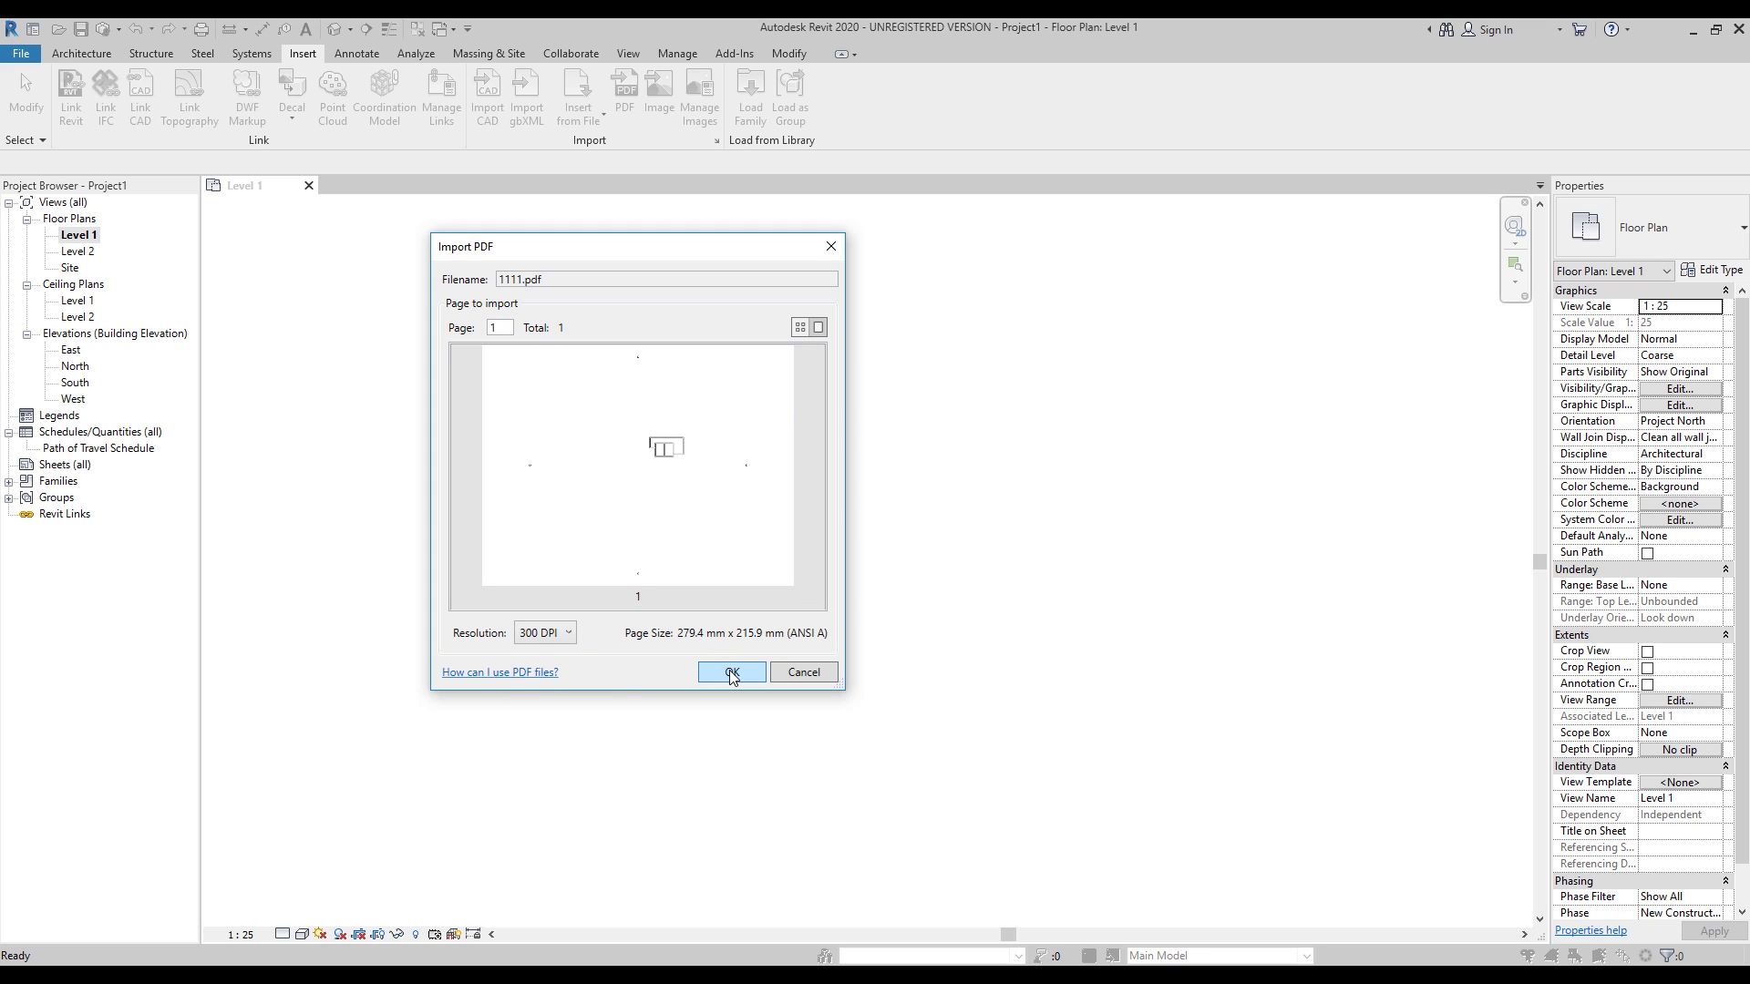
pyautogui.click(732, 672)
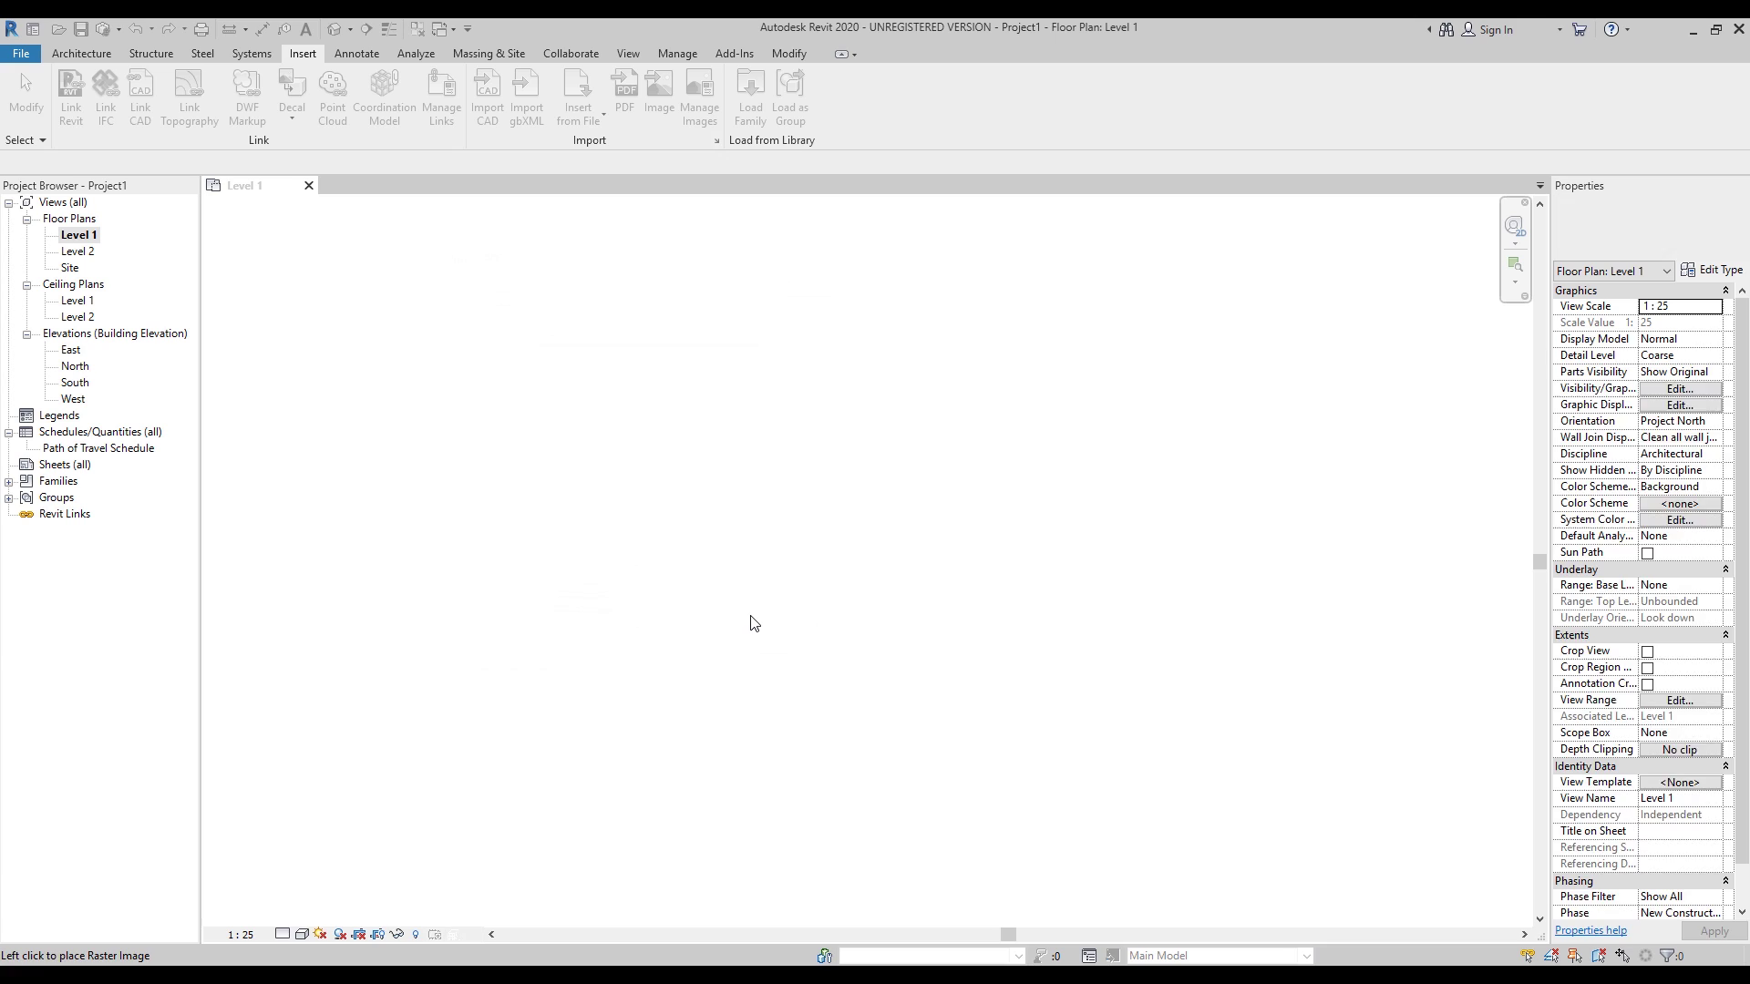
# Step: Place the imported 1111.pdf image on the Level 1 plan
pyautogui.click(799, 531)
pyautogui.press('Escape')
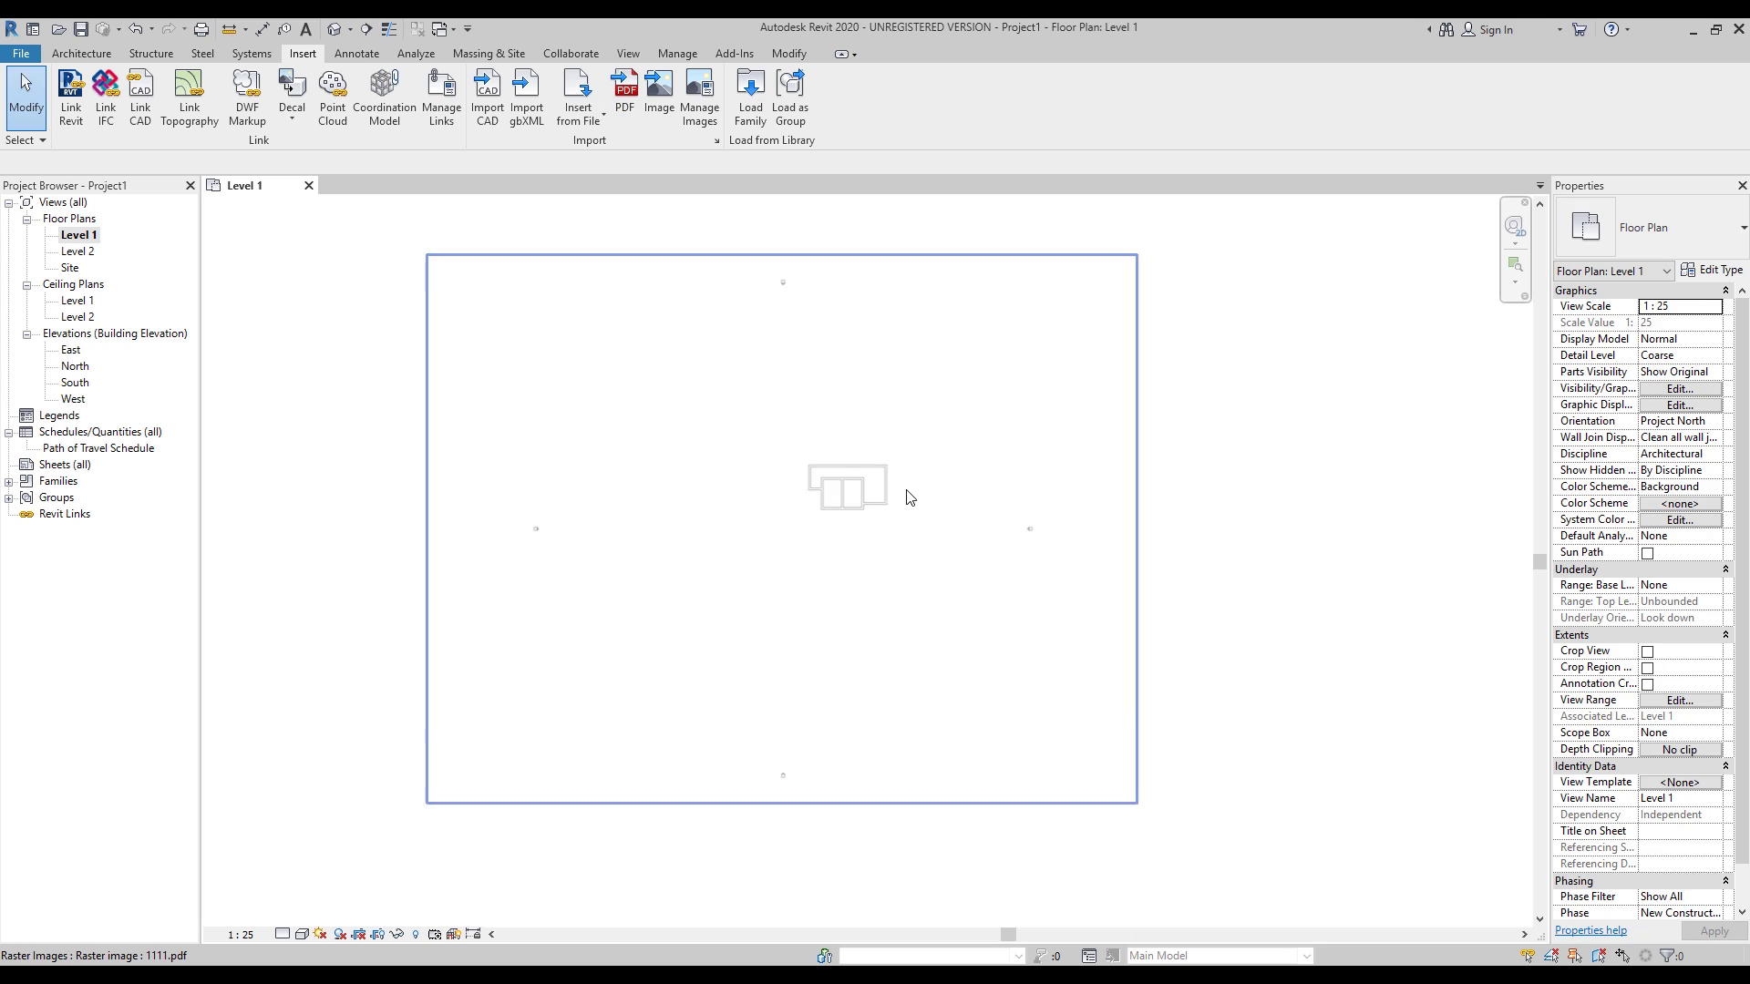
pyautogui.scroll(3, 896, 486)
pyautogui.click(81, 52)
pyautogui.click(91, 91)
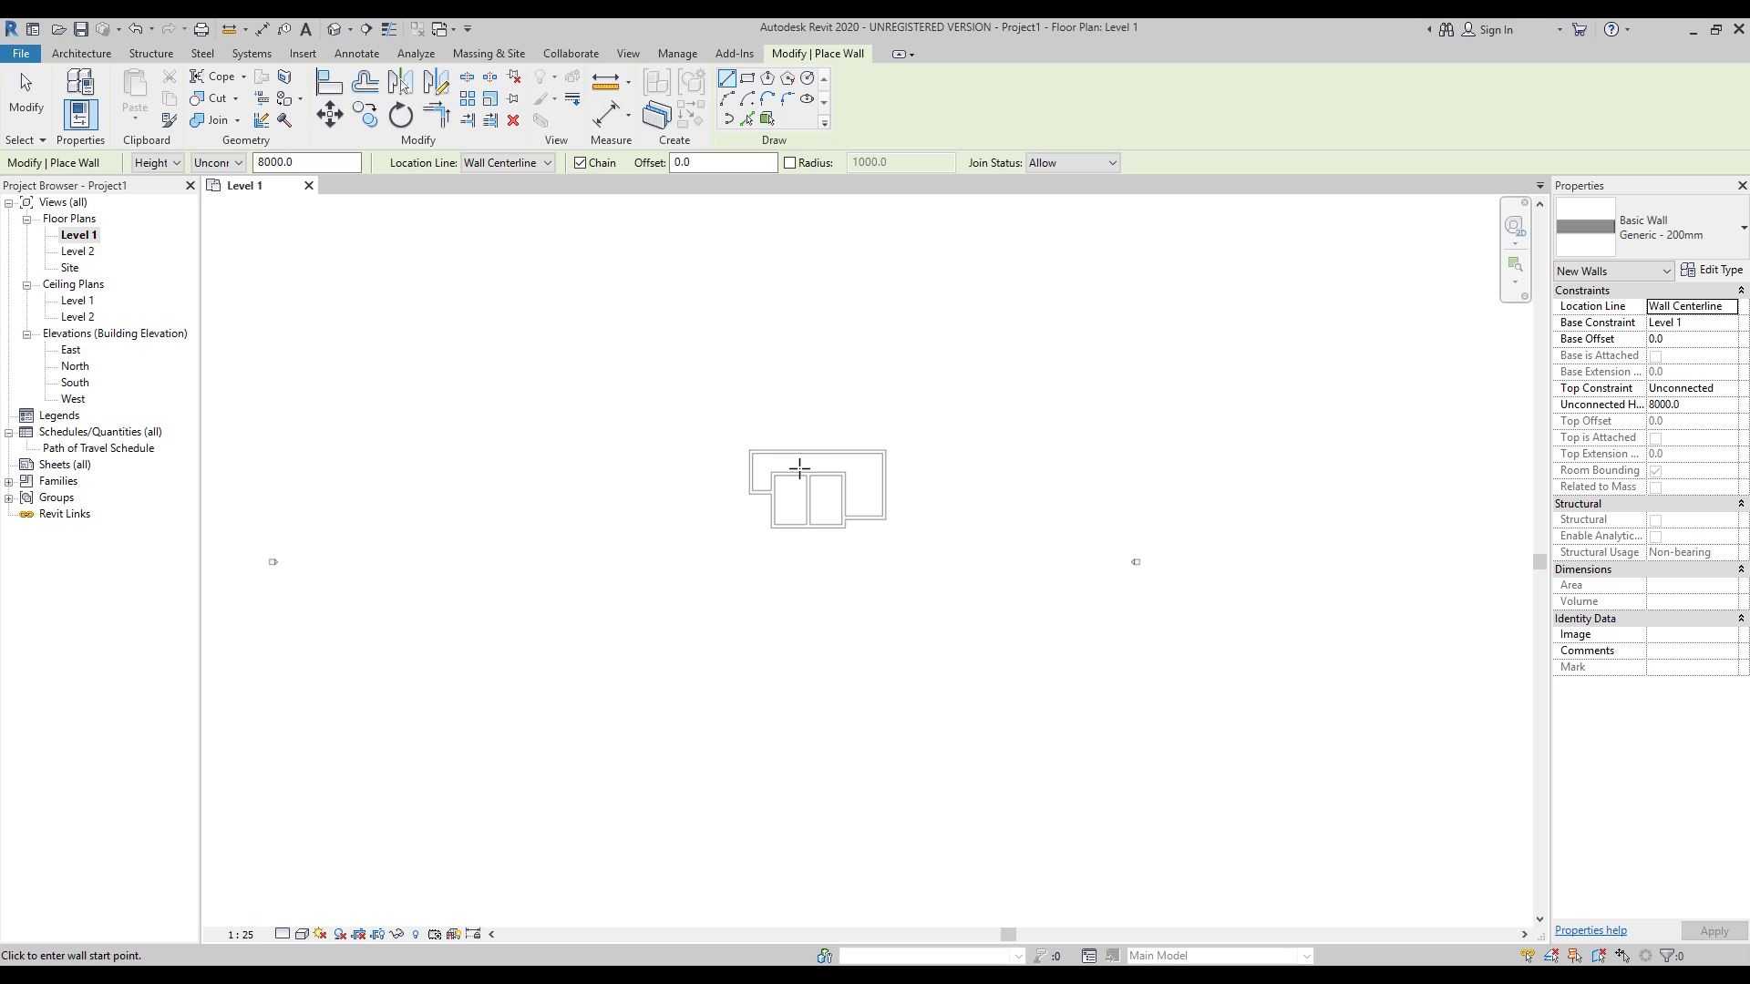
pyautogui.press('Escape')
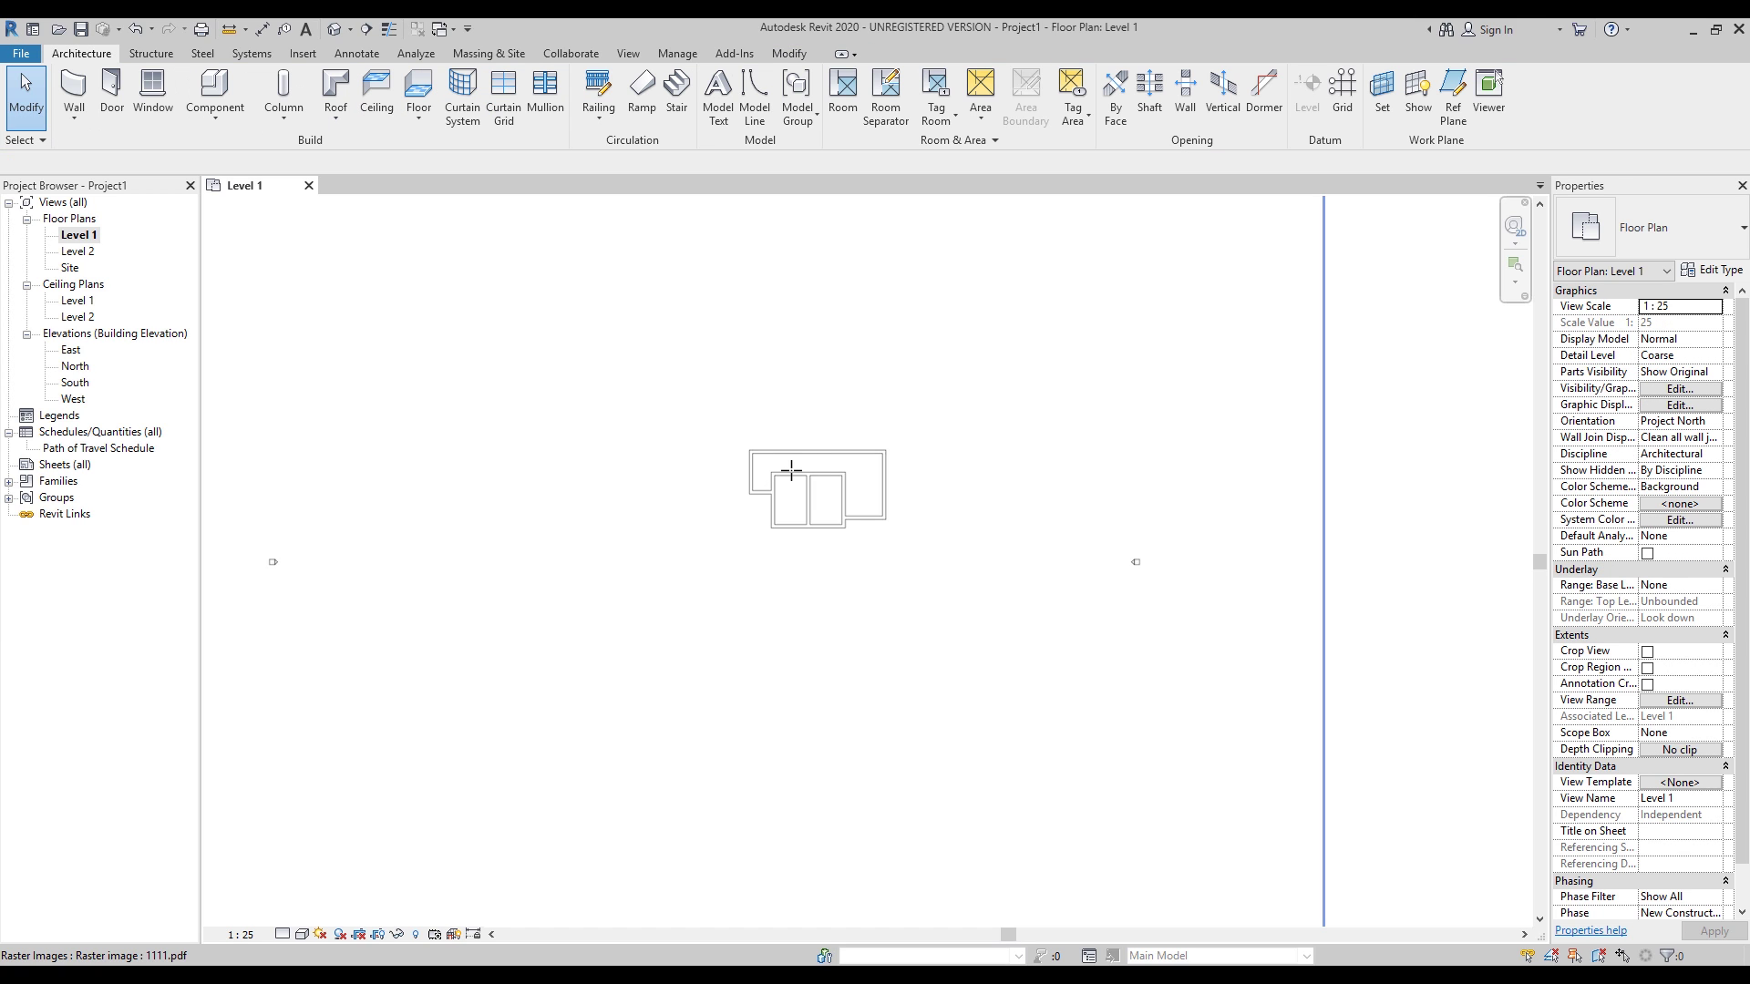
# Step: Enable snapping to the PDF image's vector lines, then deselect it
pyautogui.click(711, 553)
pyautogui.scroll(-3, 694, 504)
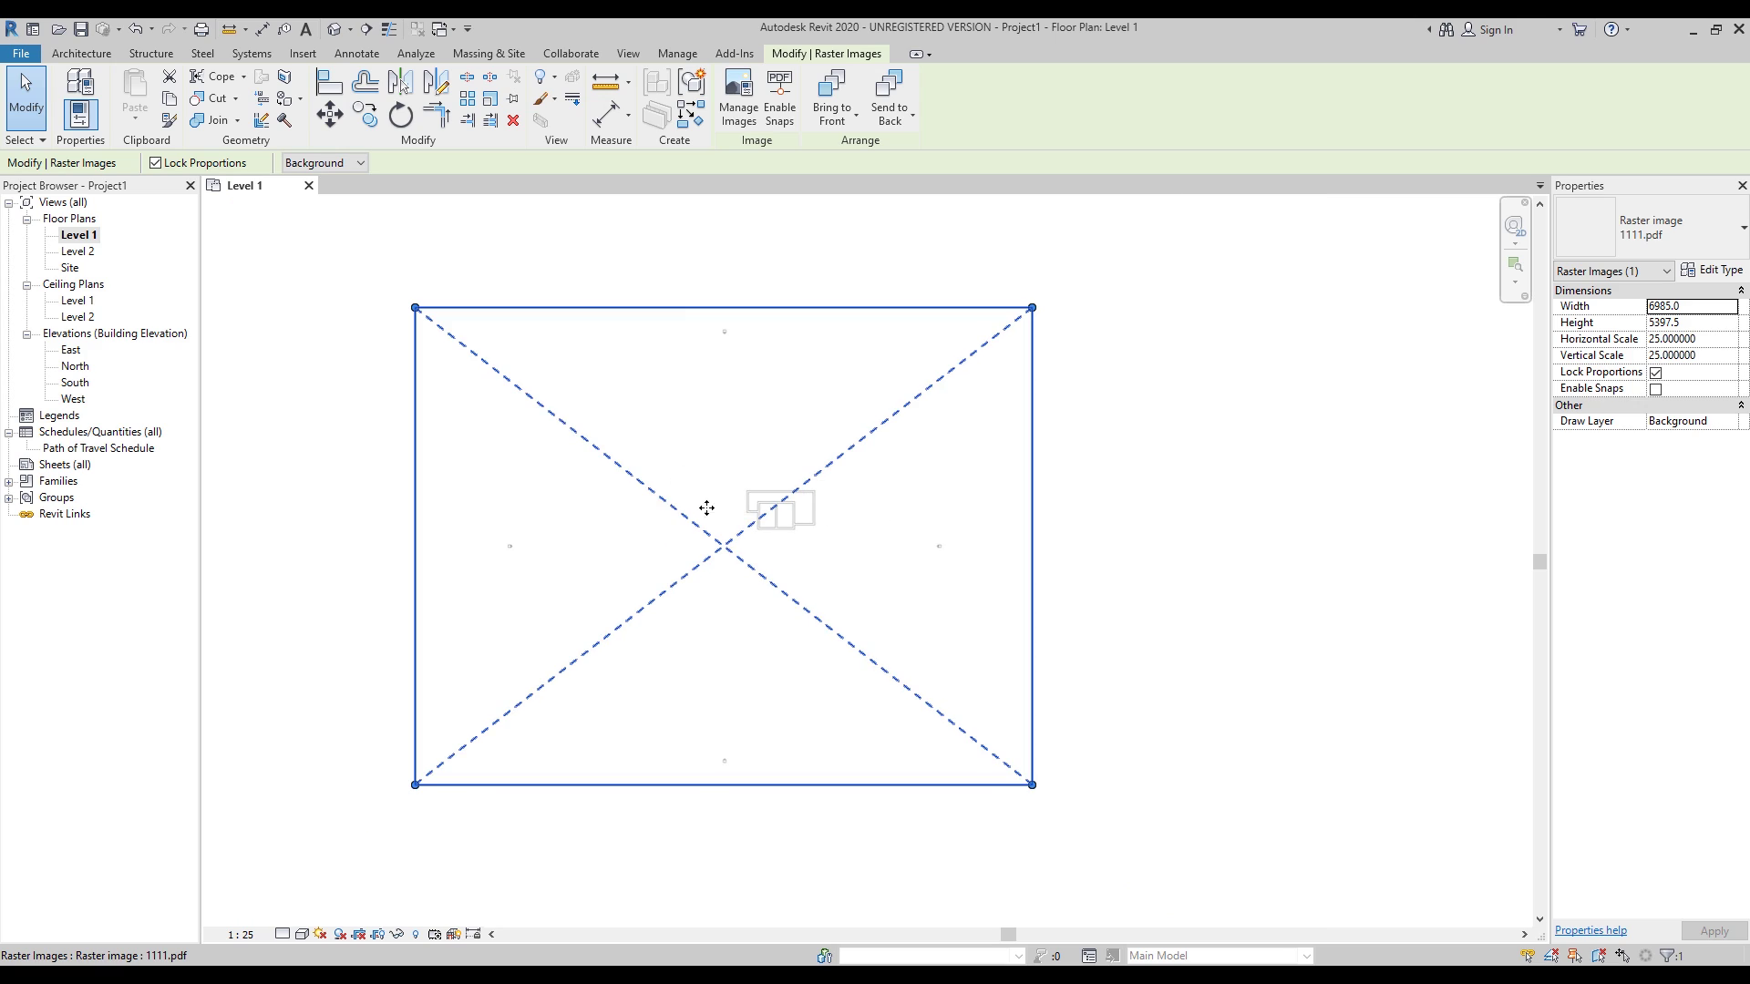
pyautogui.scroll(1, 734, 486)
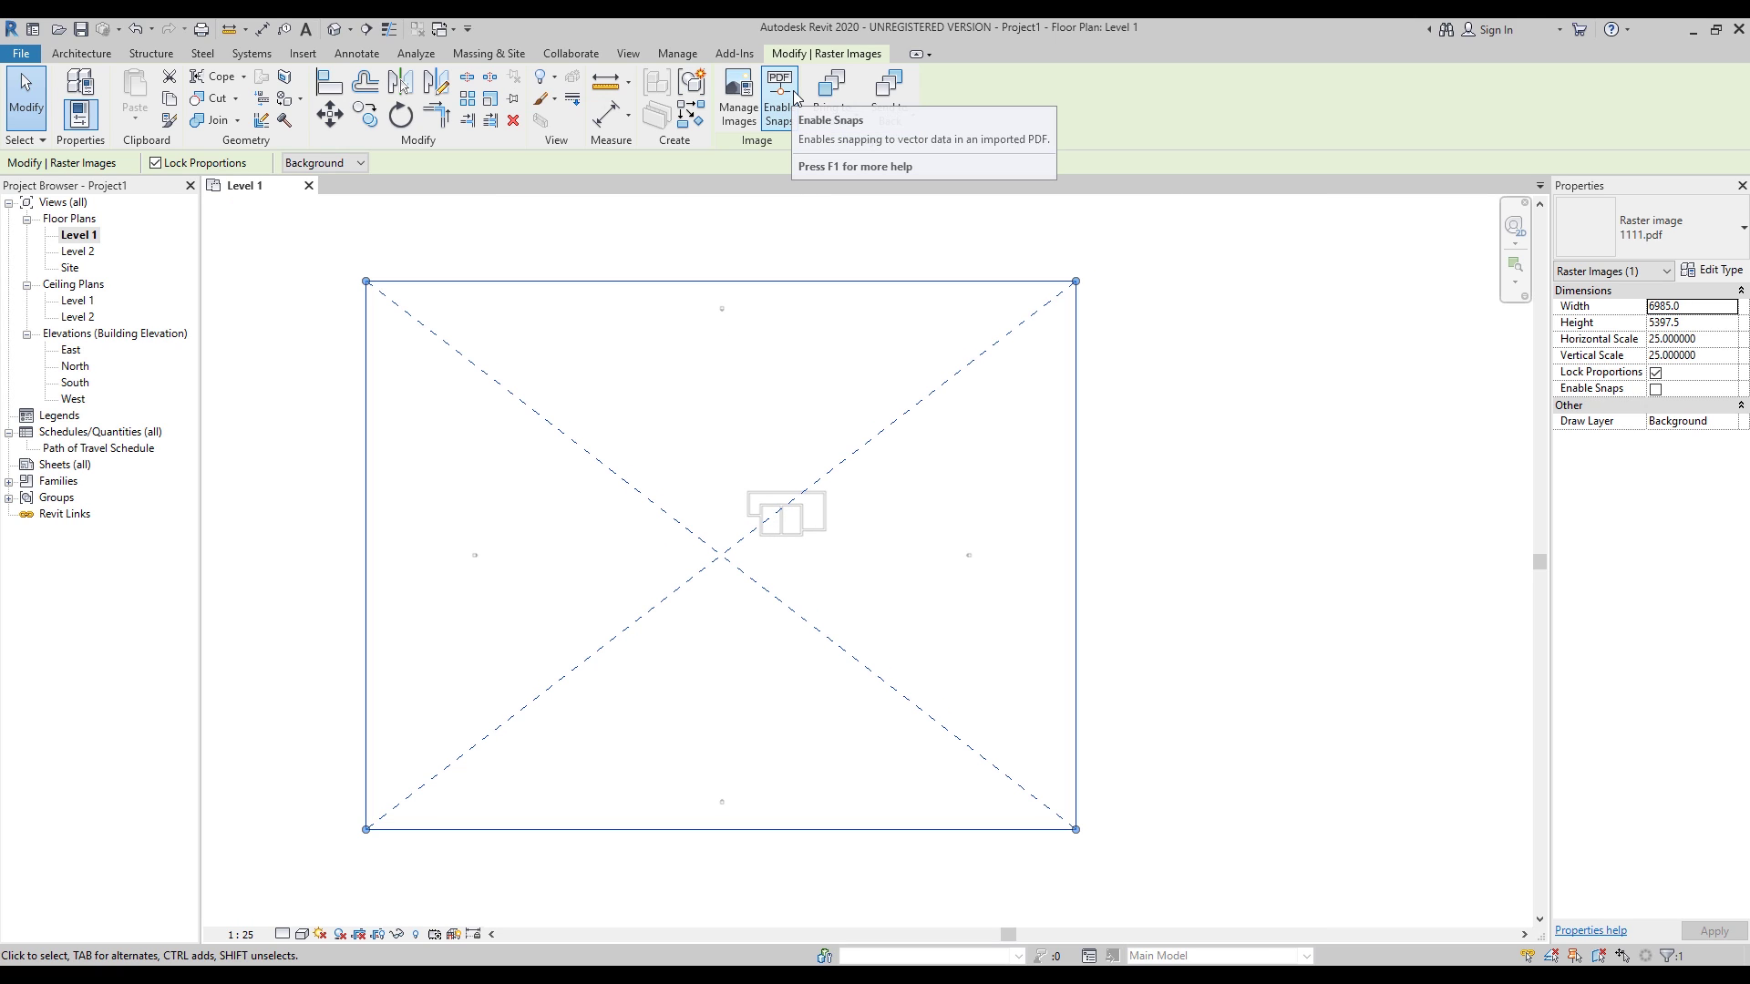
pyautogui.click(796, 98)
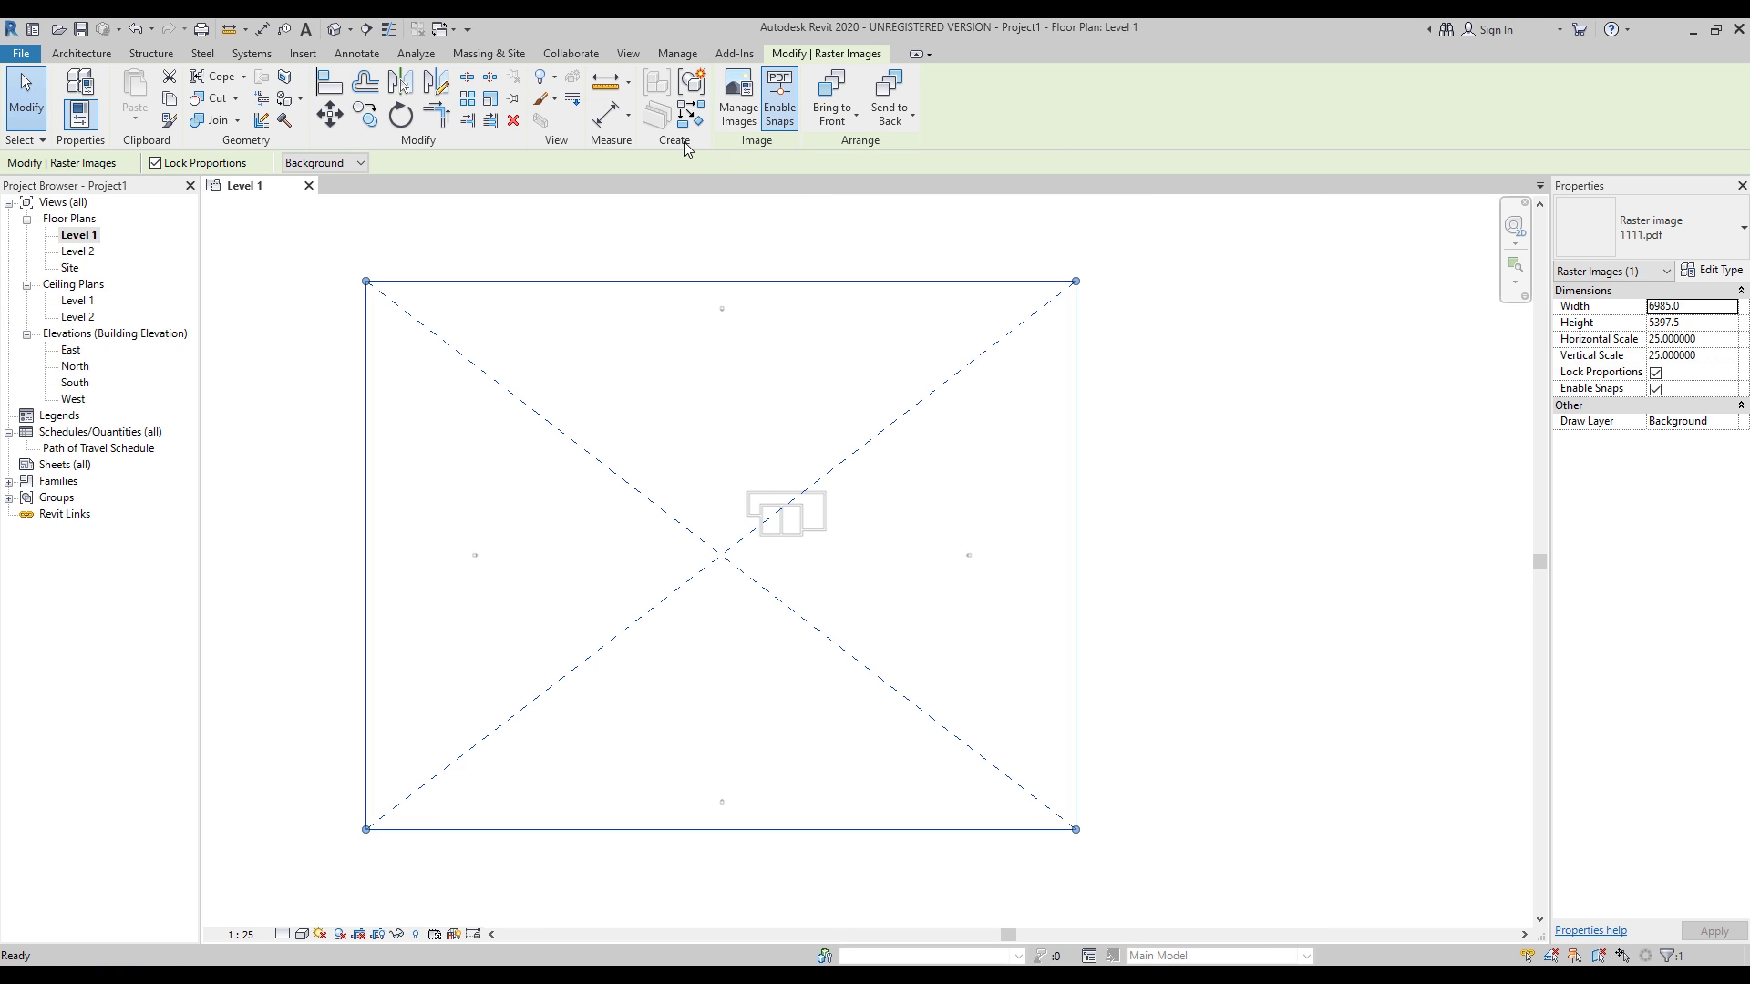
pyautogui.click(81, 53)
# Step: Draw walls with WA snapped to the PDF outline: left edge, top wall 1020.0, right wall 980.0
pyautogui.click(633, 392)
pyautogui.press('w')
pyautogui.press('a')
pyautogui.scroll(5, 820, 524)
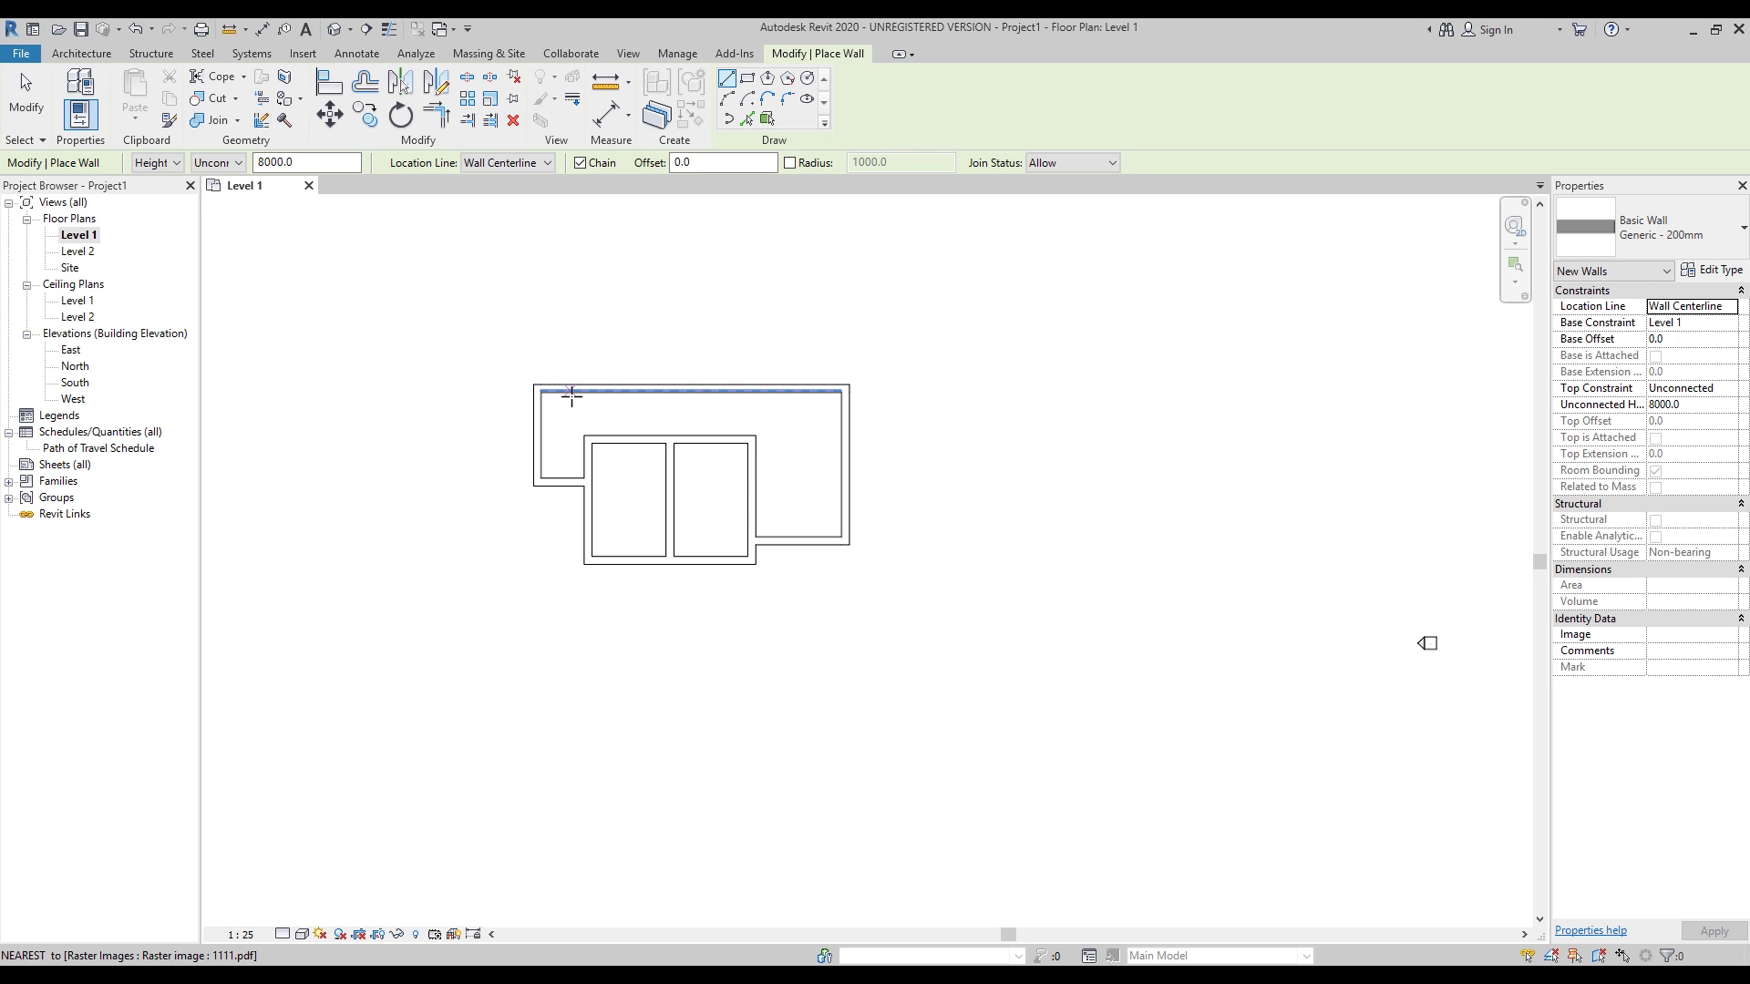
pyautogui.click(580, 384)
pyautogui.click(580, 292)
pyautogui.click(1001, 292)
pyautogui.click(1001, 695)
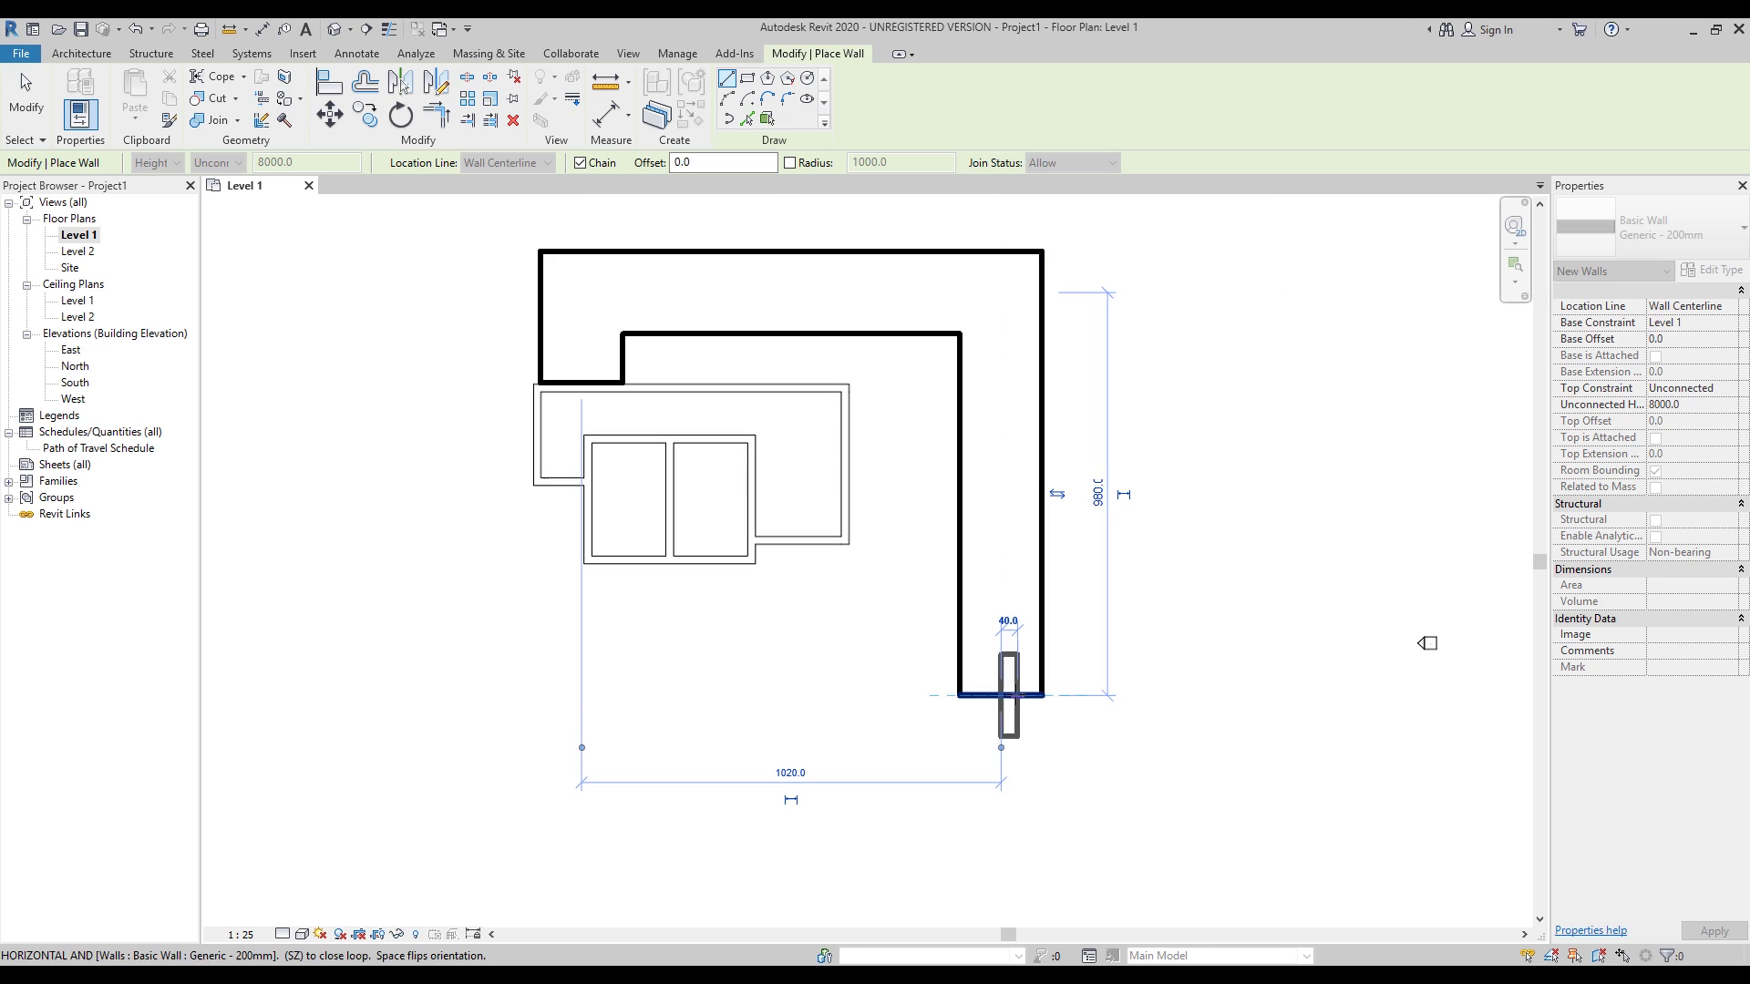
pyautogui.press('Escape')
pyautogui.press('Escape')
# Step: Select the imported PDF image and then deselect it
pyautogui.scroll(-5, 926, 669)
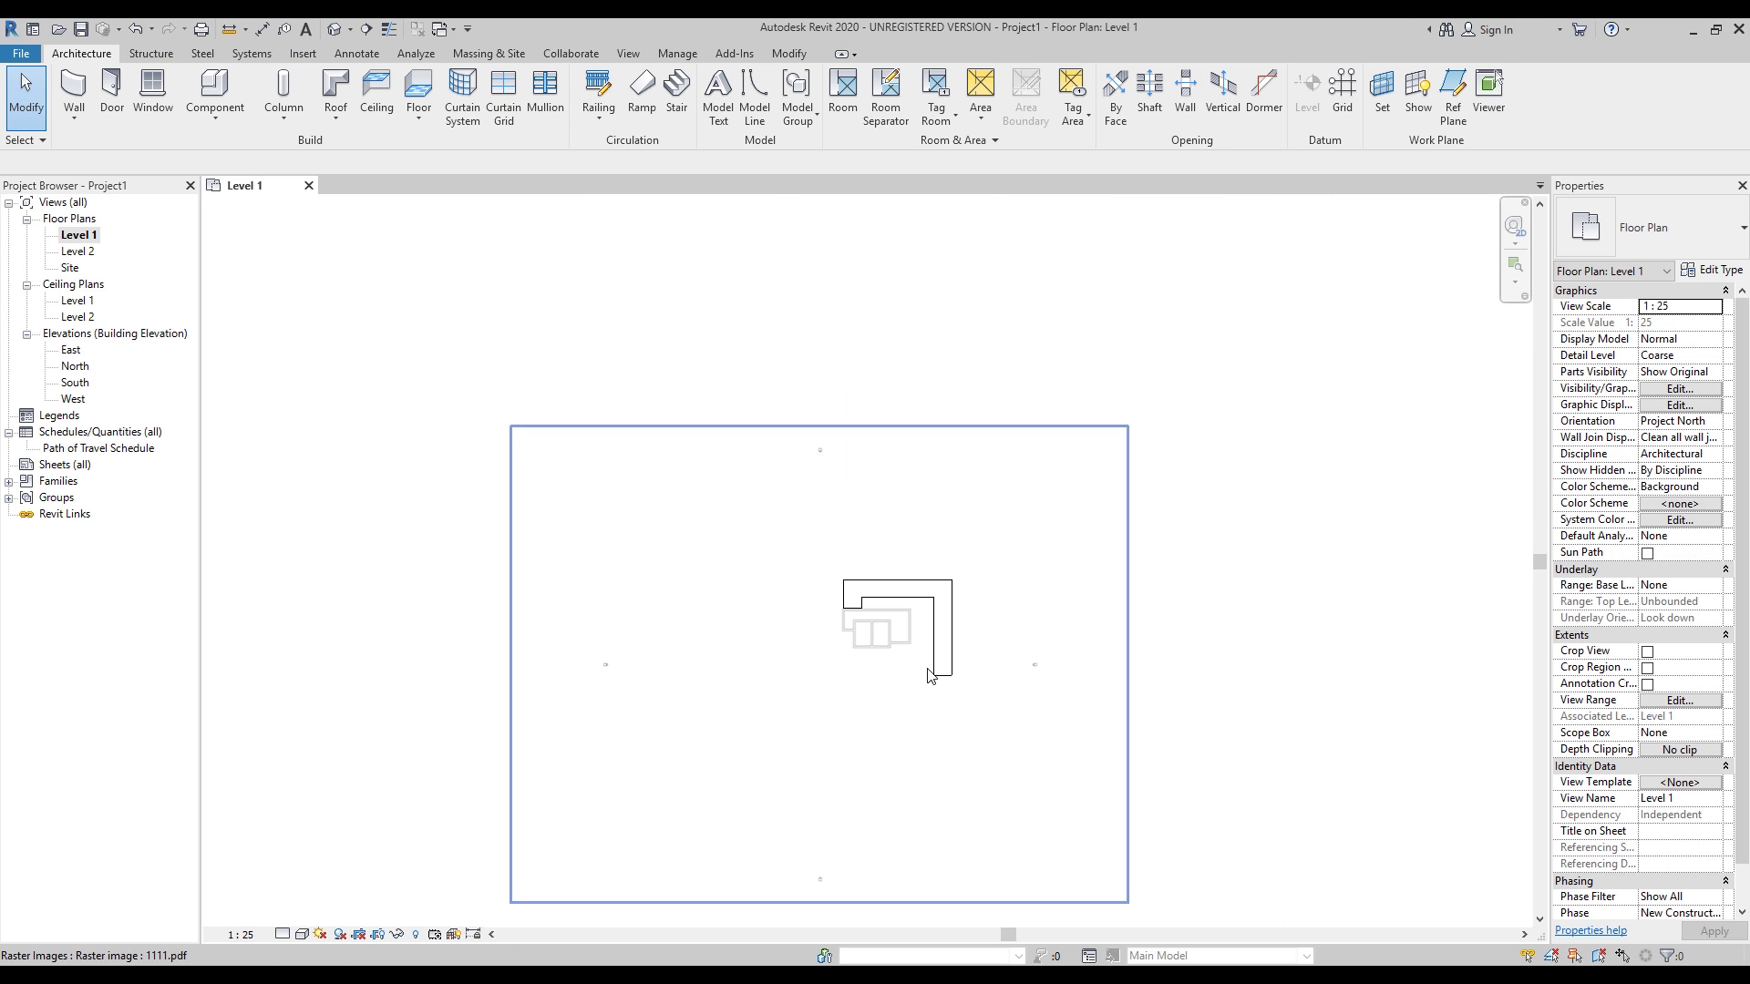
pyautogui.click(1001, 537)
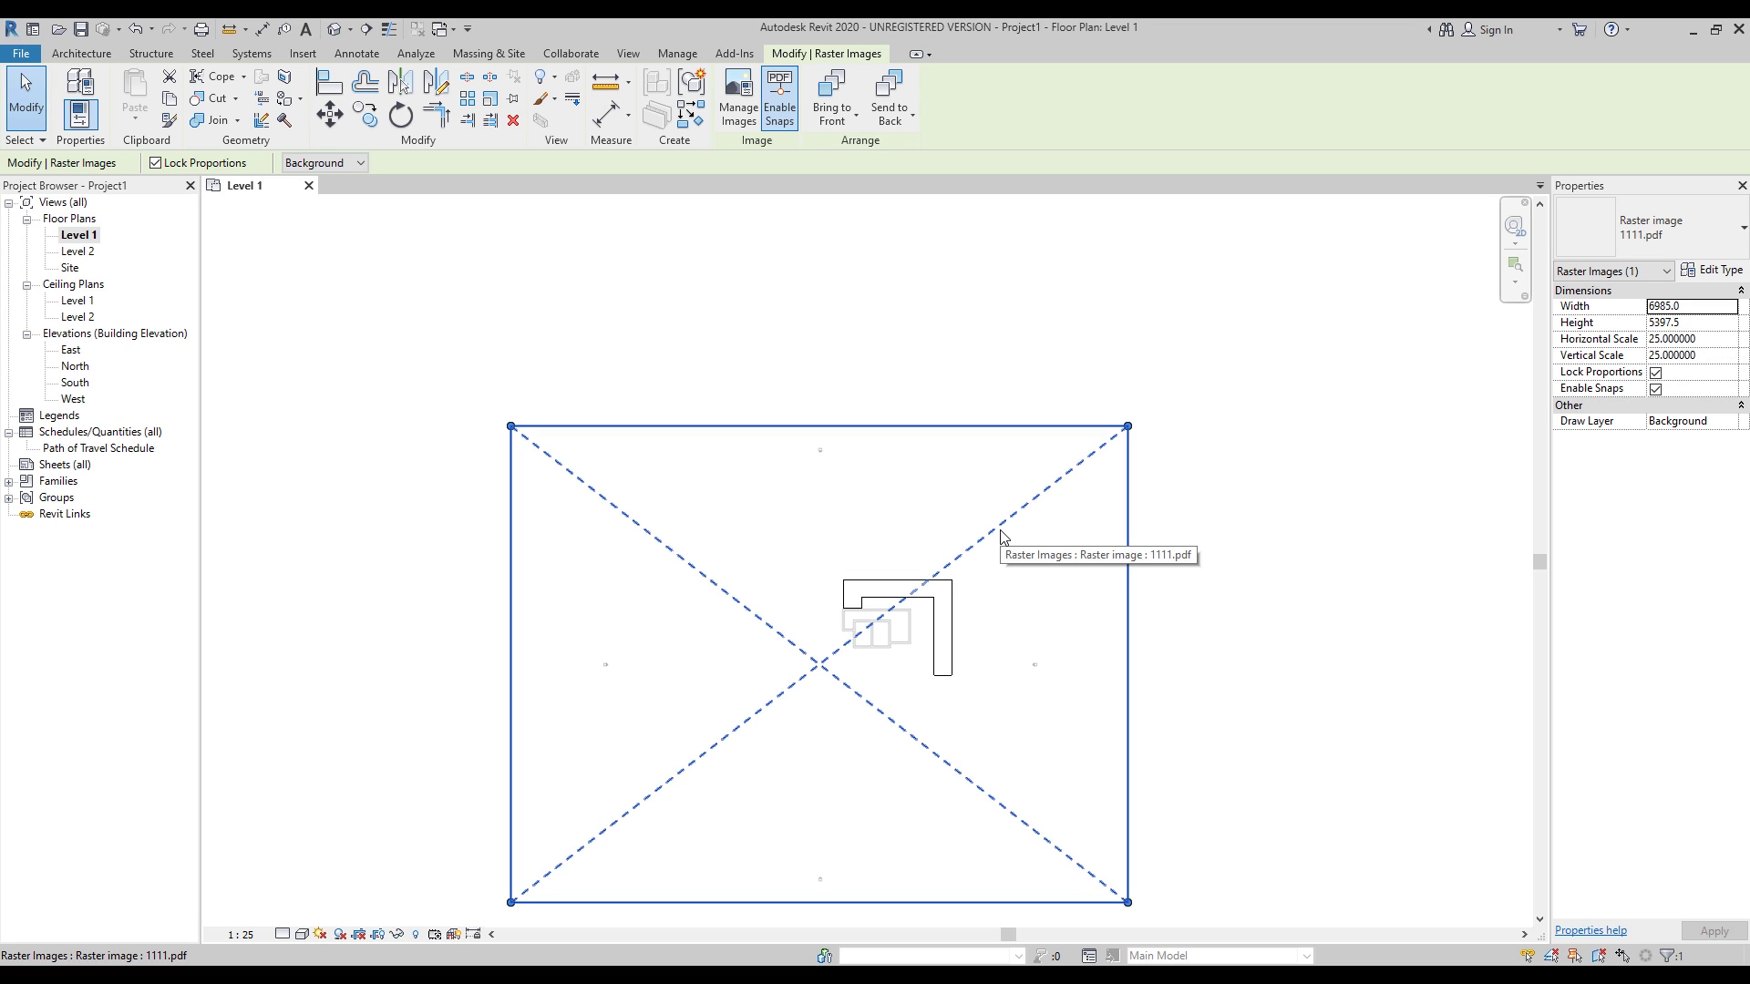
pyautogui.press('Escape')
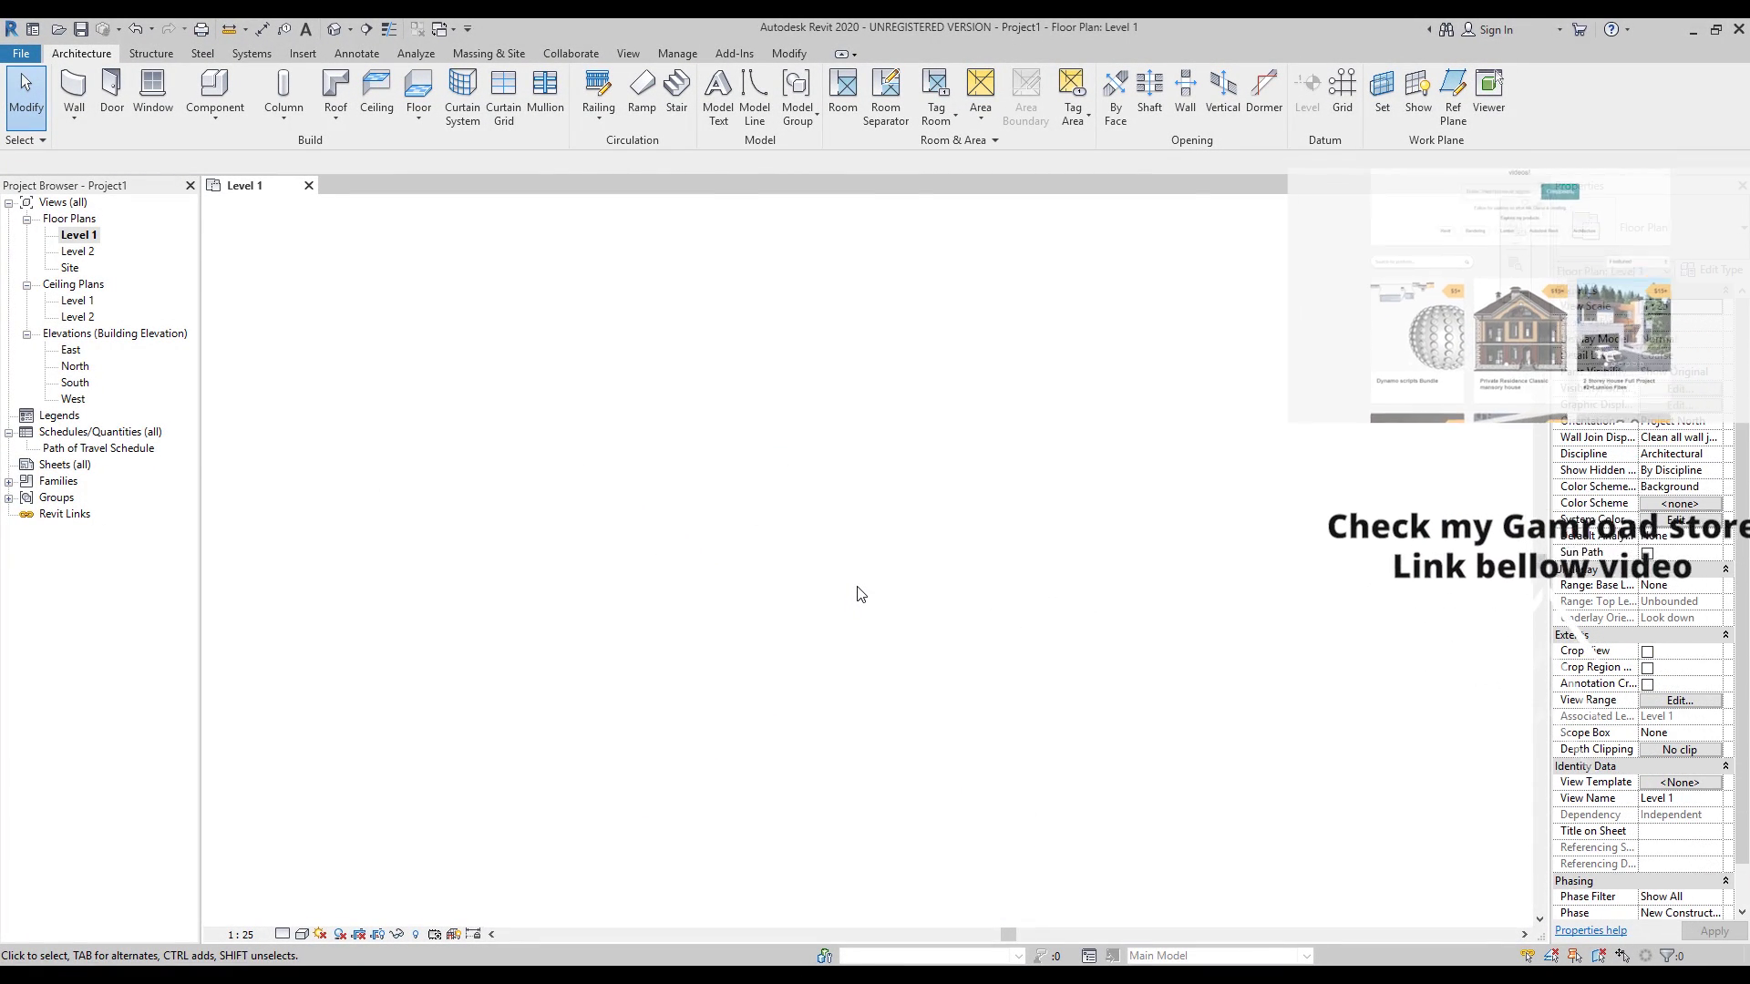
# Step: Draw an elliptical wall with 4800 and 3000 axes in the Level 1 plan
pyautogui.click(74, 91)
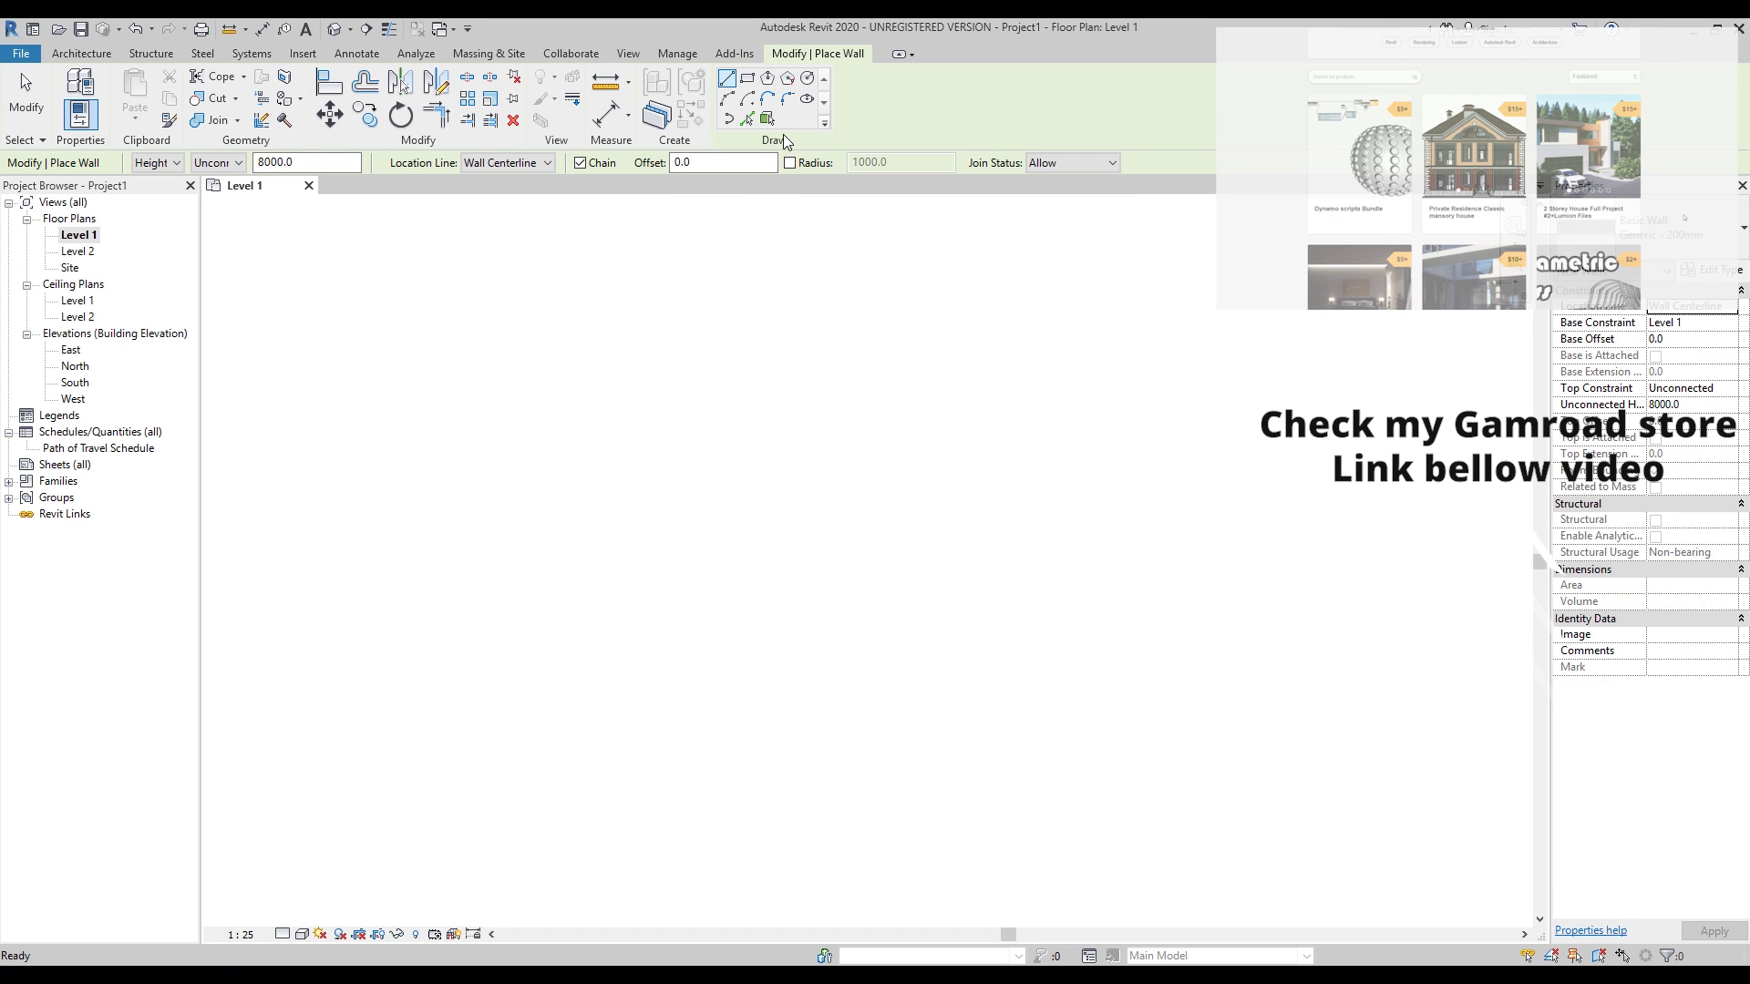
pyautogui.click(807, 101)
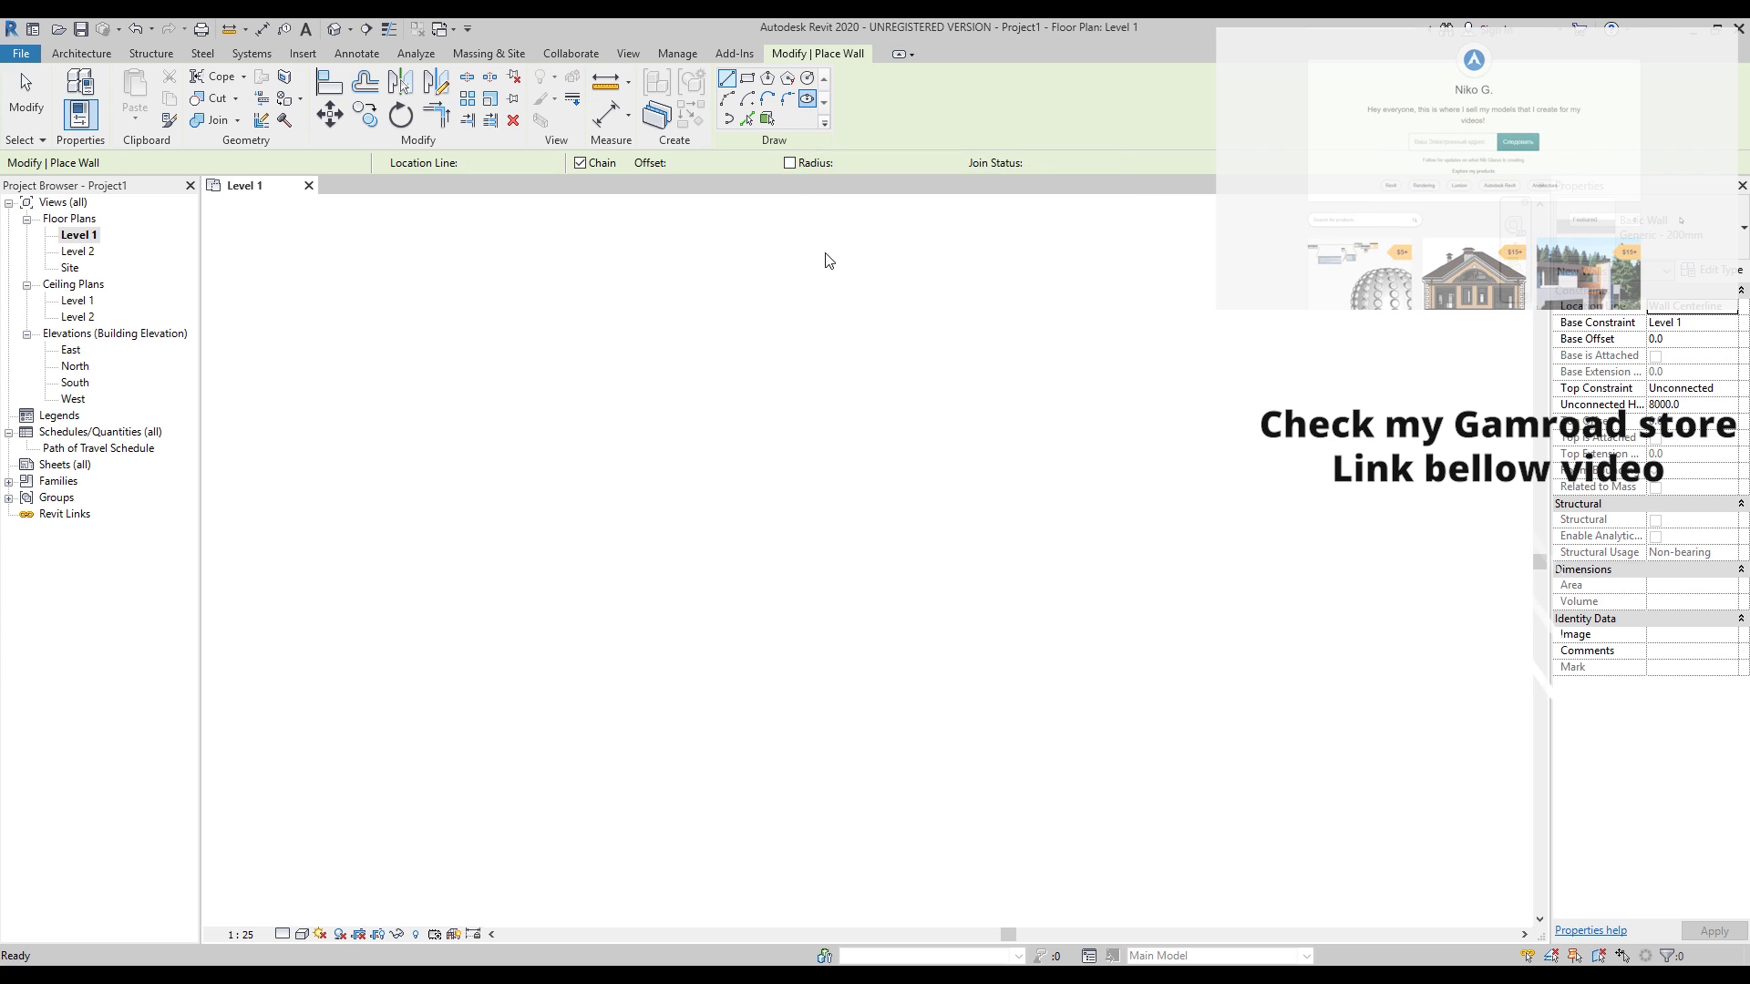
pyautogui.click(766, 550)
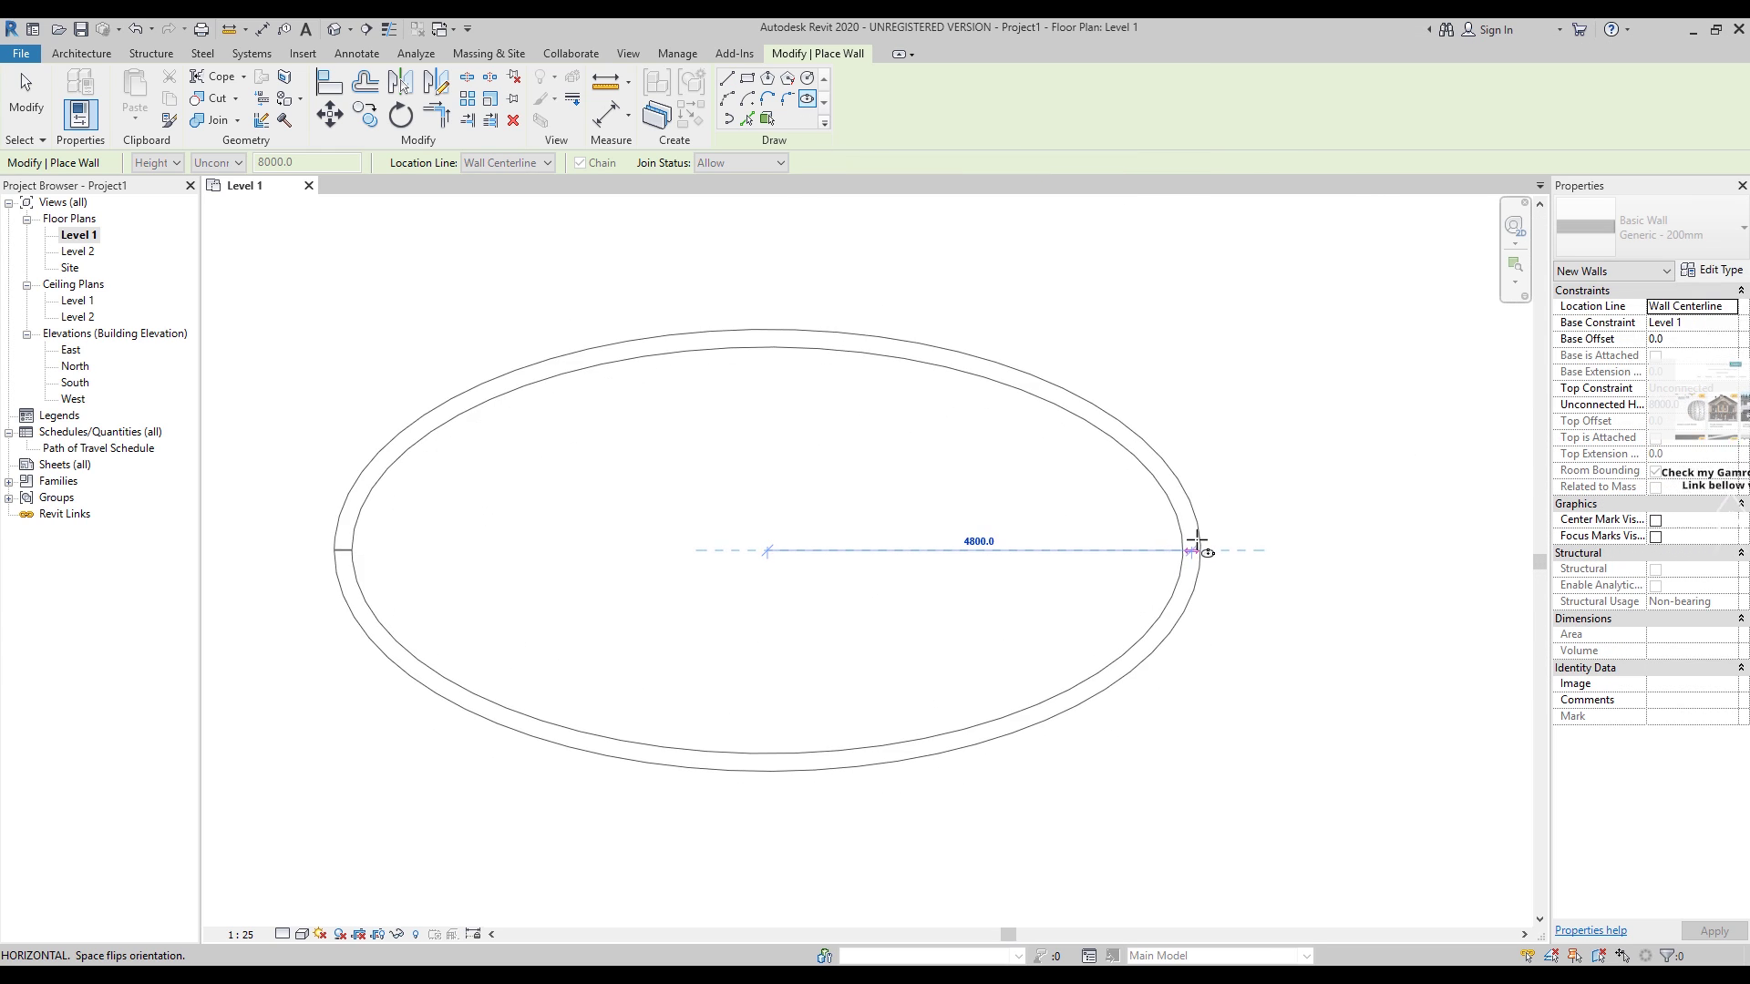
pyautogui.click(1200, 549)
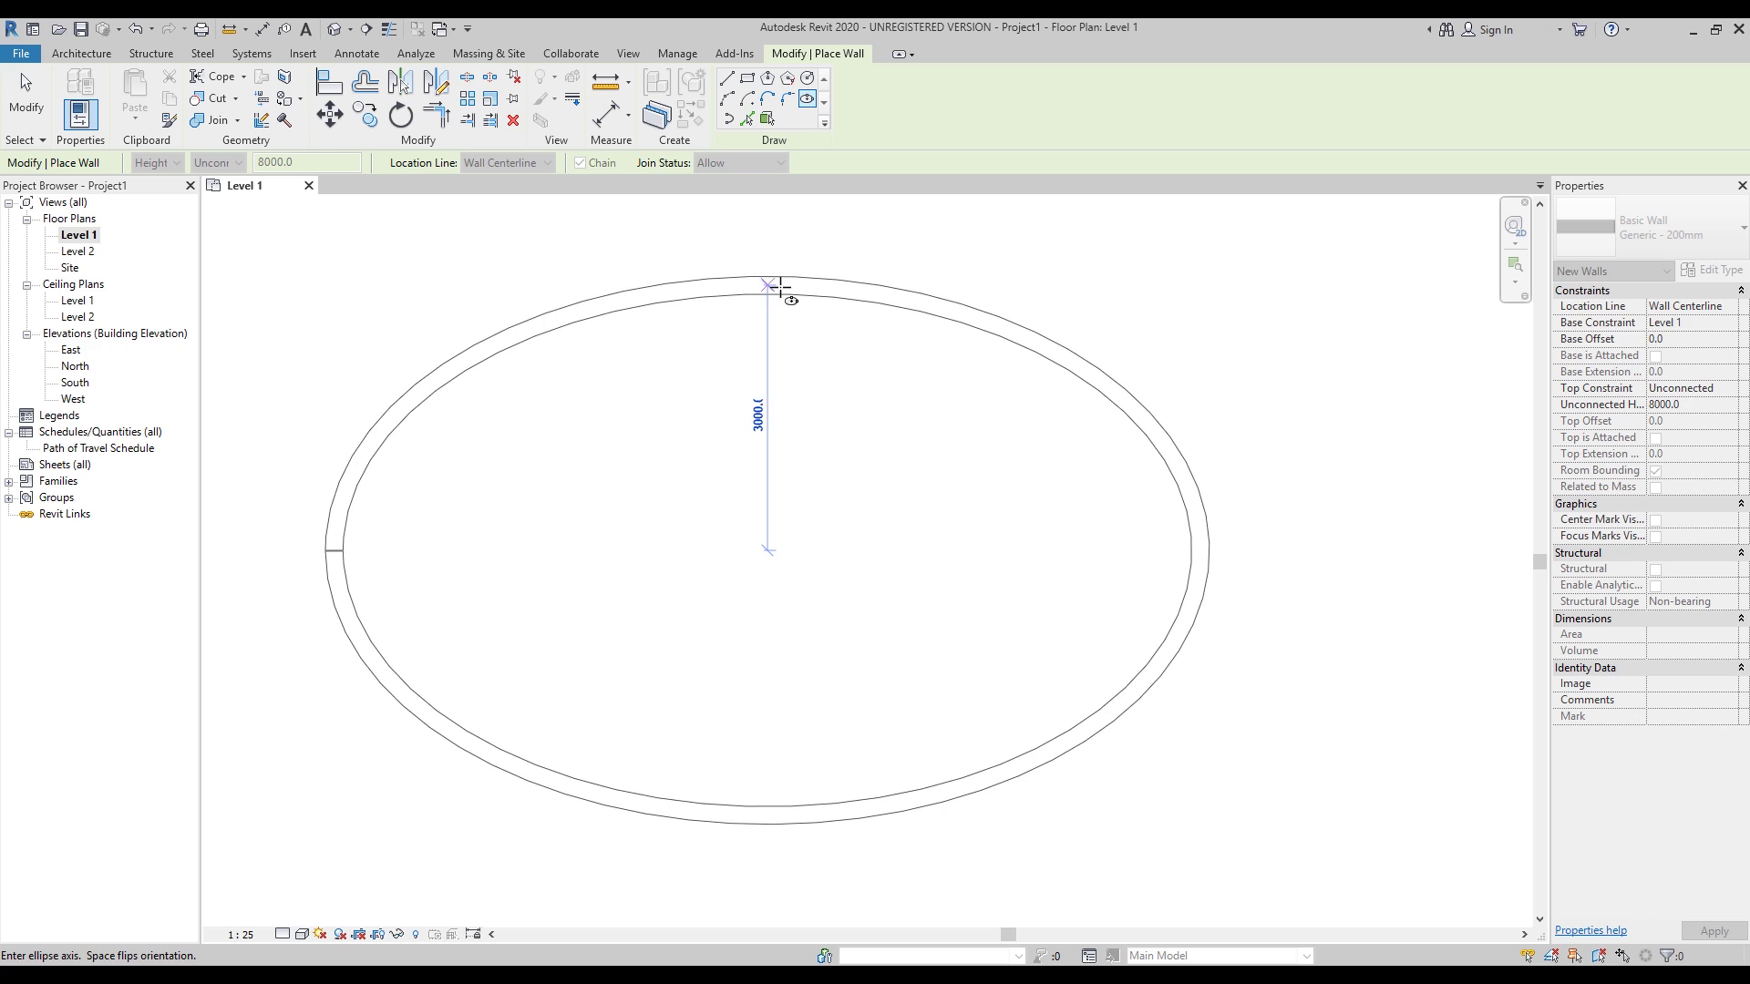
pyautogui.click(768, 285)
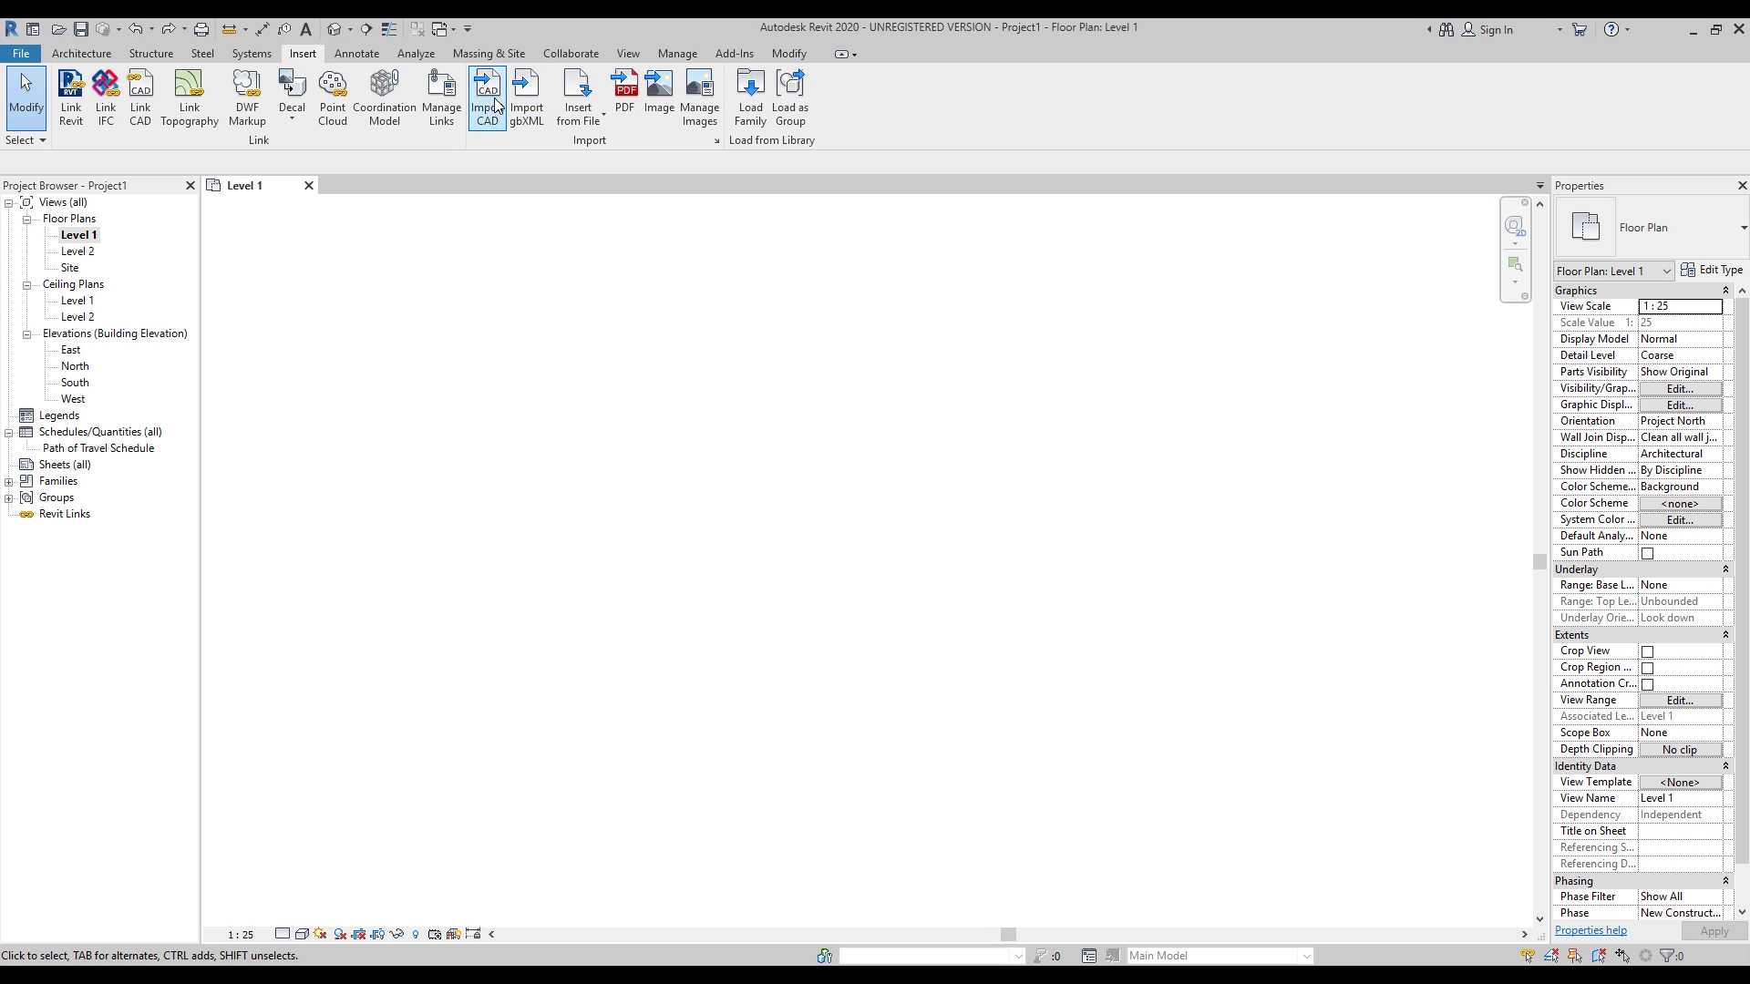
# Step: Start a CAD import and select the SketchUp file House.skp
pyautogui.click(494, 96)
pyautogui.scroll(-2, 729, 474)
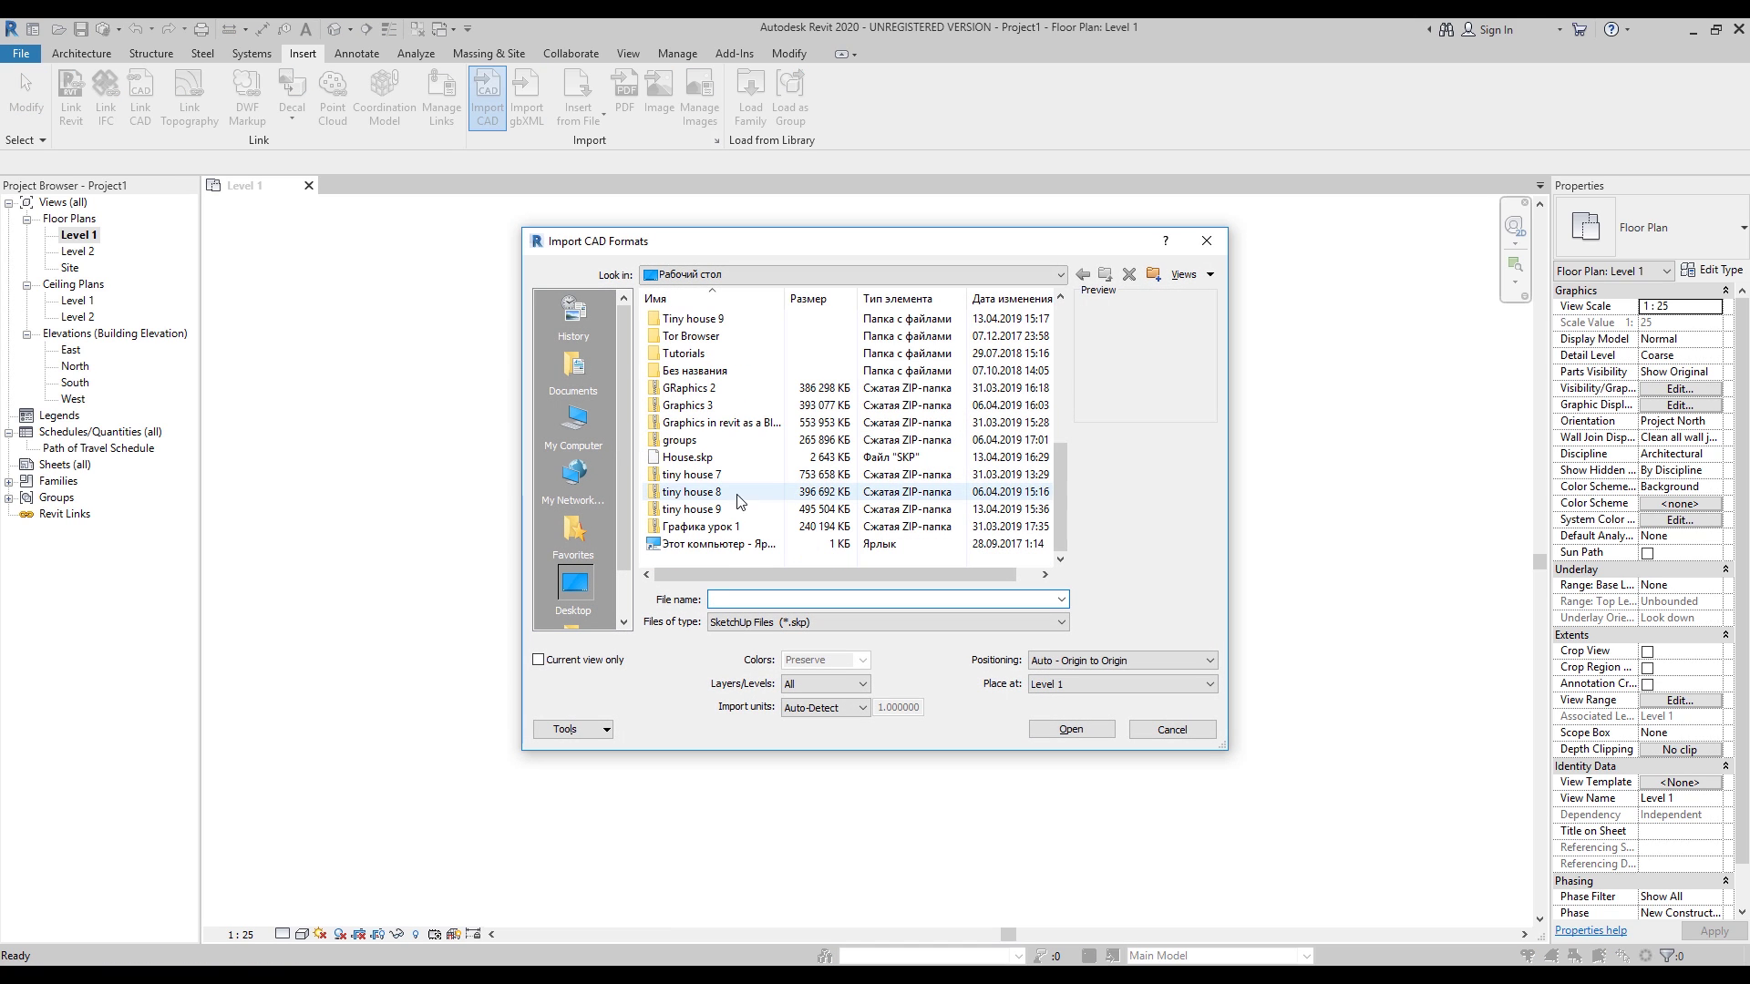
pyautogui.click(700, 459)
# Step: Import House.skp and open the Default 3D View of the house
pyautogui.click(1064, 729)
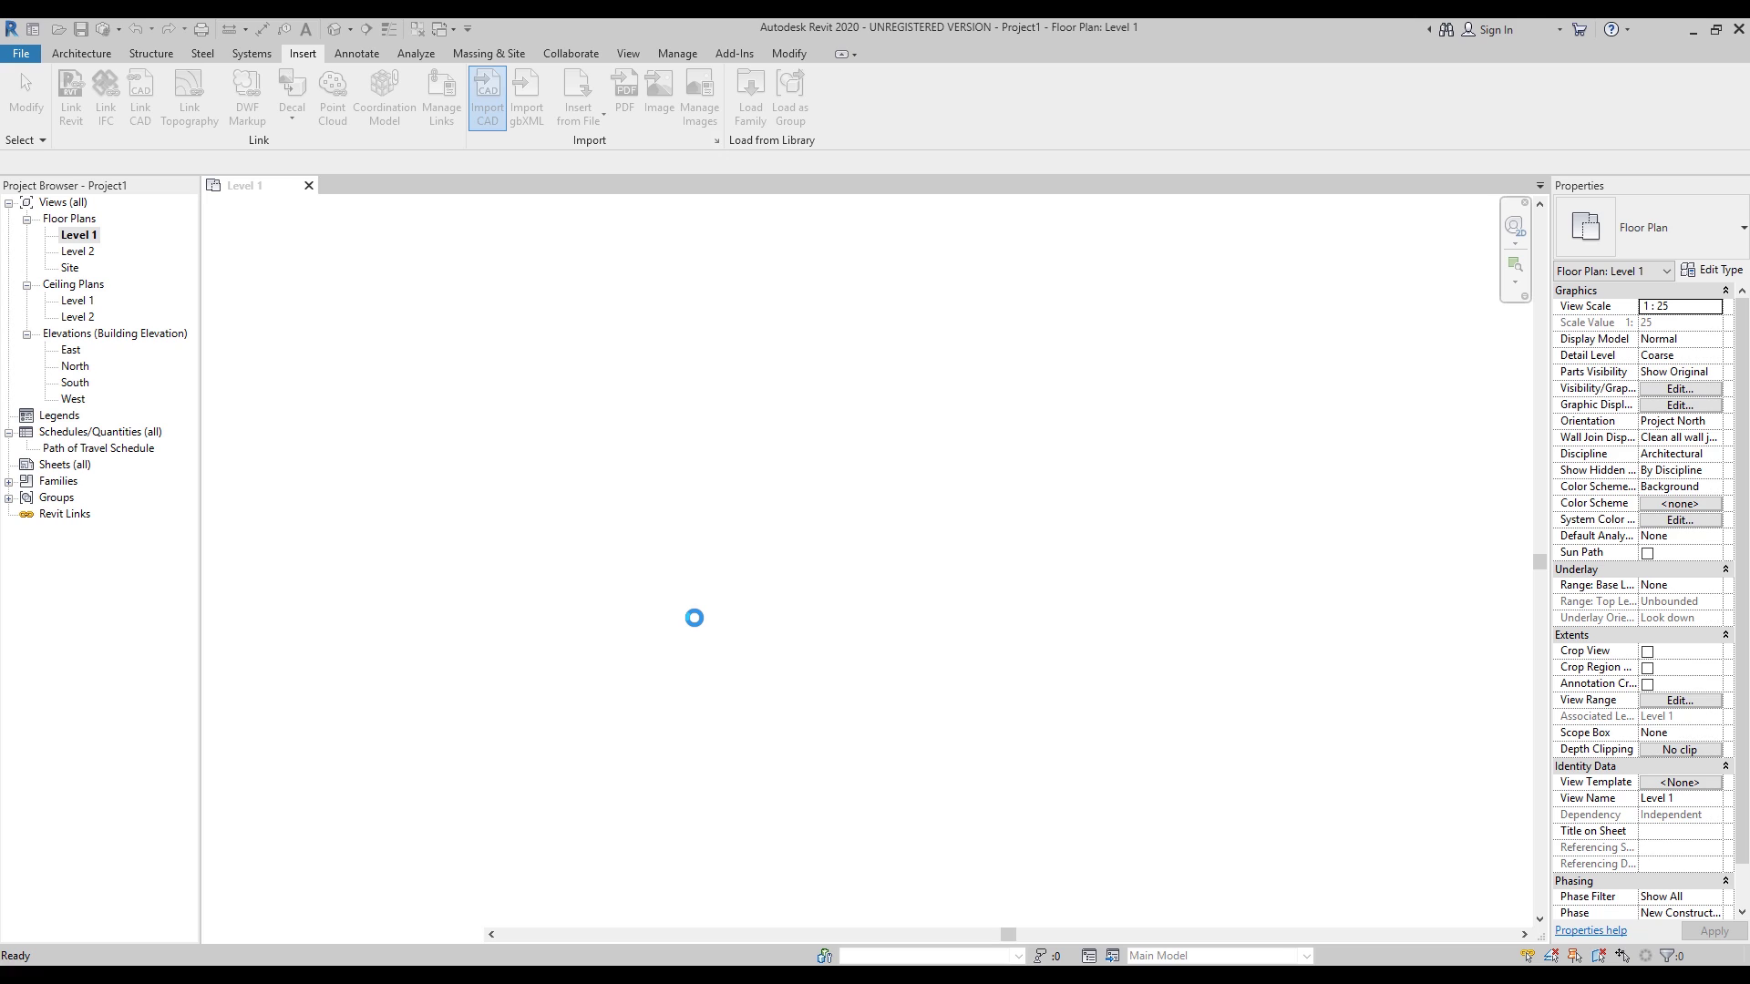
pyautogui.scroll(-3, 664, 601)
pyautogui.scroll(-3, 665, 601)
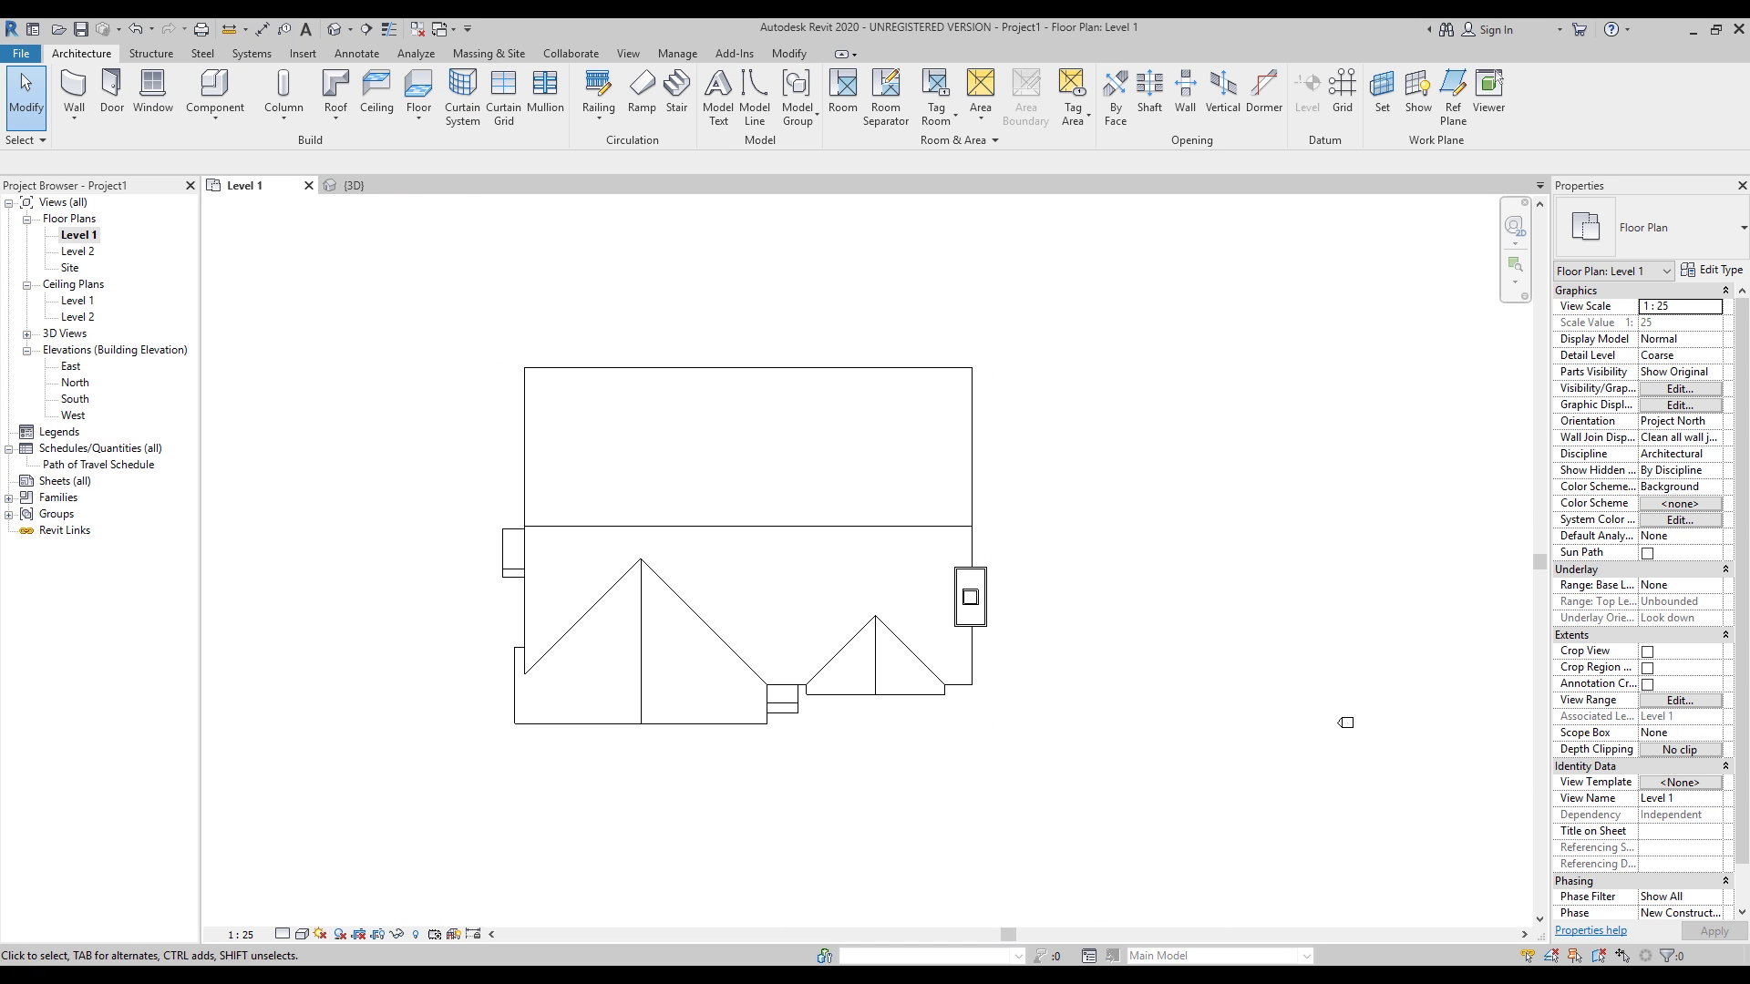
pyautogui.click(343, 30)
pyautogui.scroll(3, 811, 470)
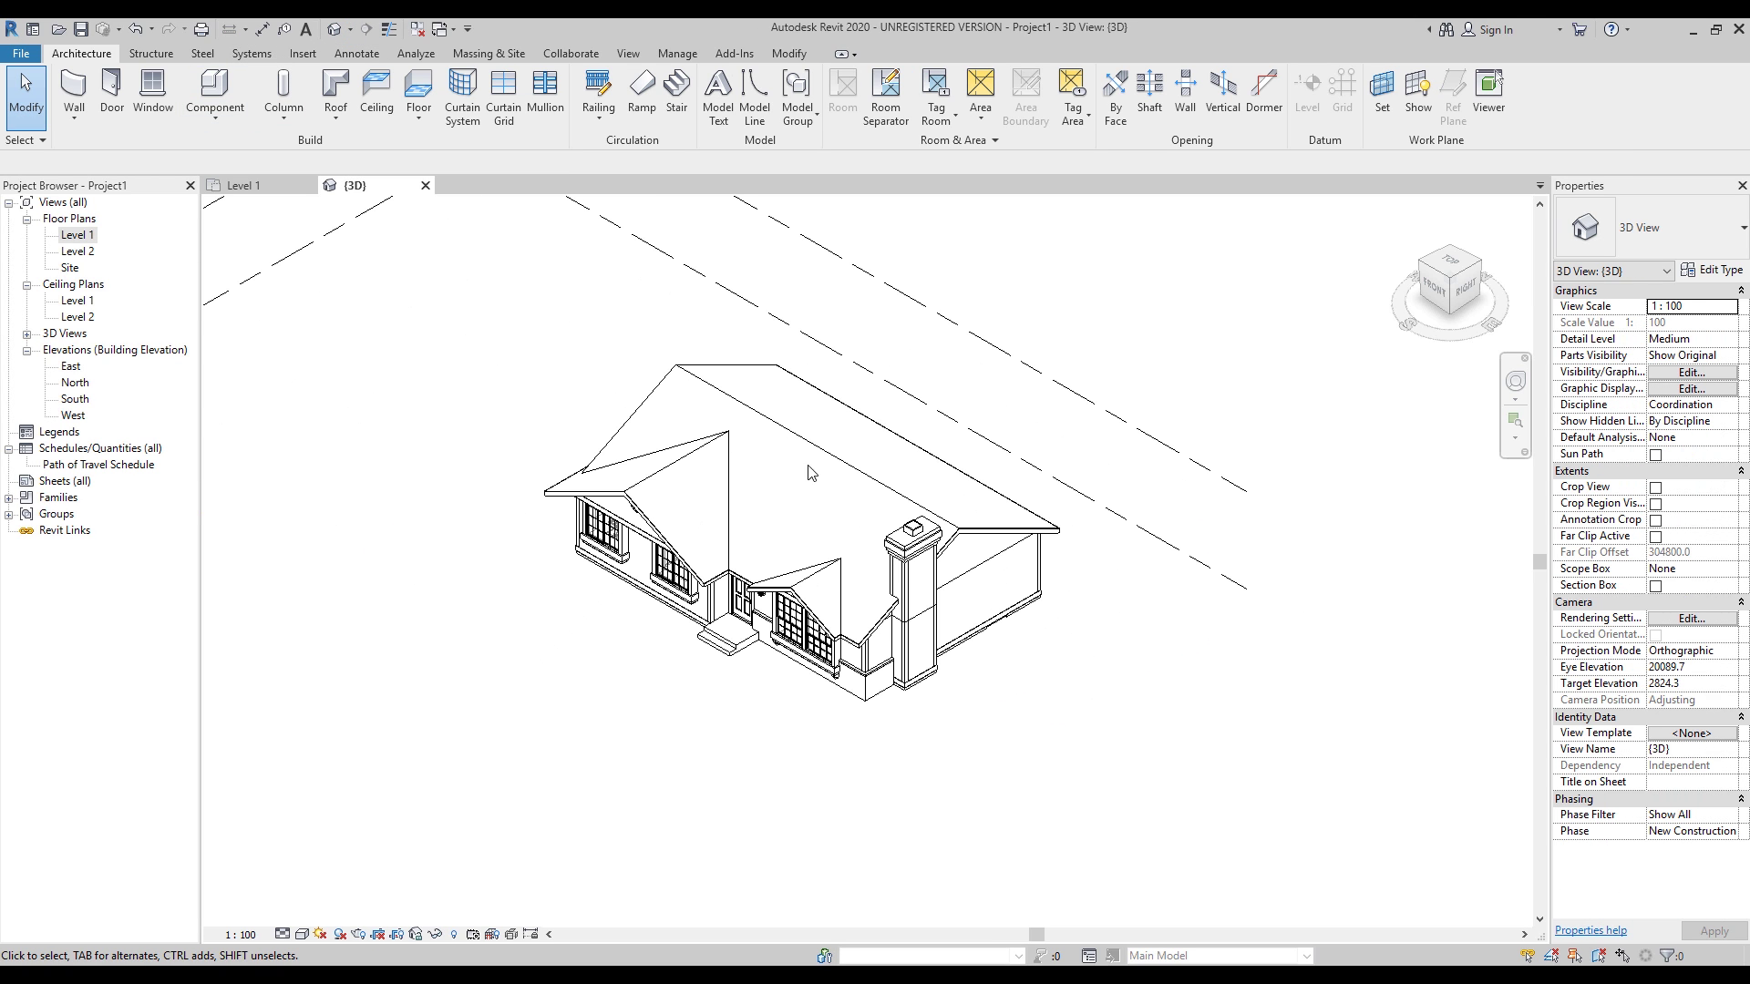
# Step: Set the 3D view to Realistic, then Shaded, and orbit to the house's front
pyautogui.click(301, 934)
pyautogui.click(338, 901)
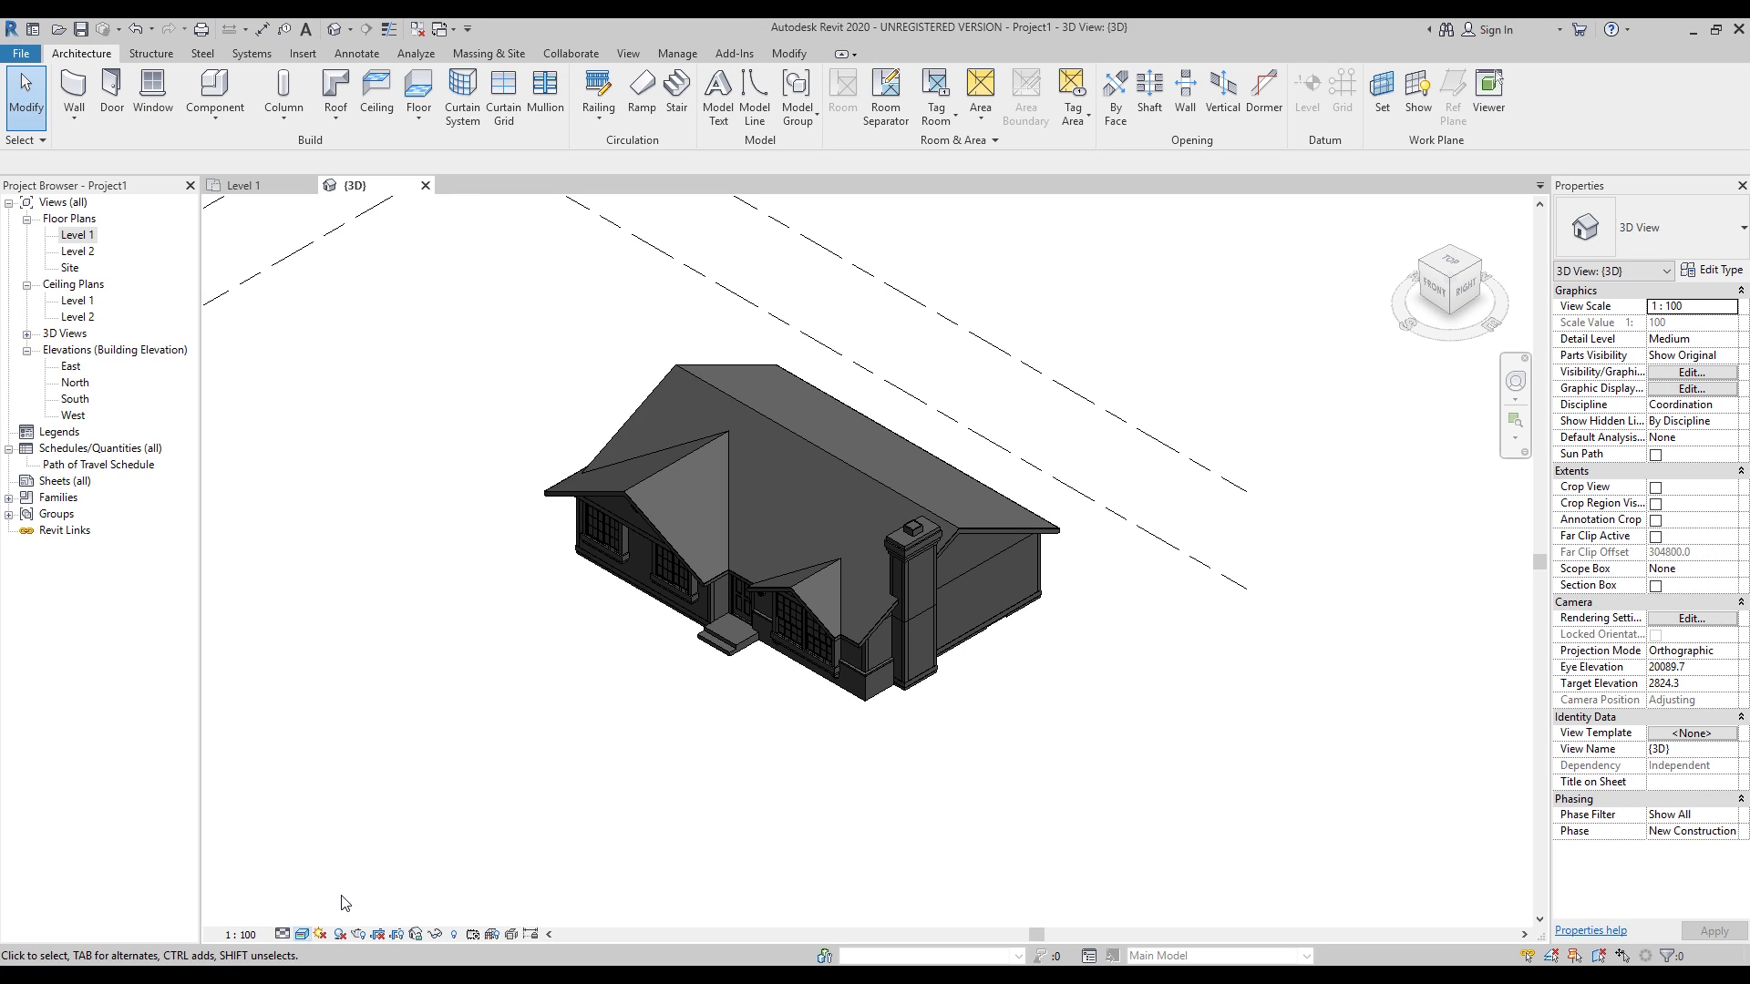
pyautogui.click(303, 934)
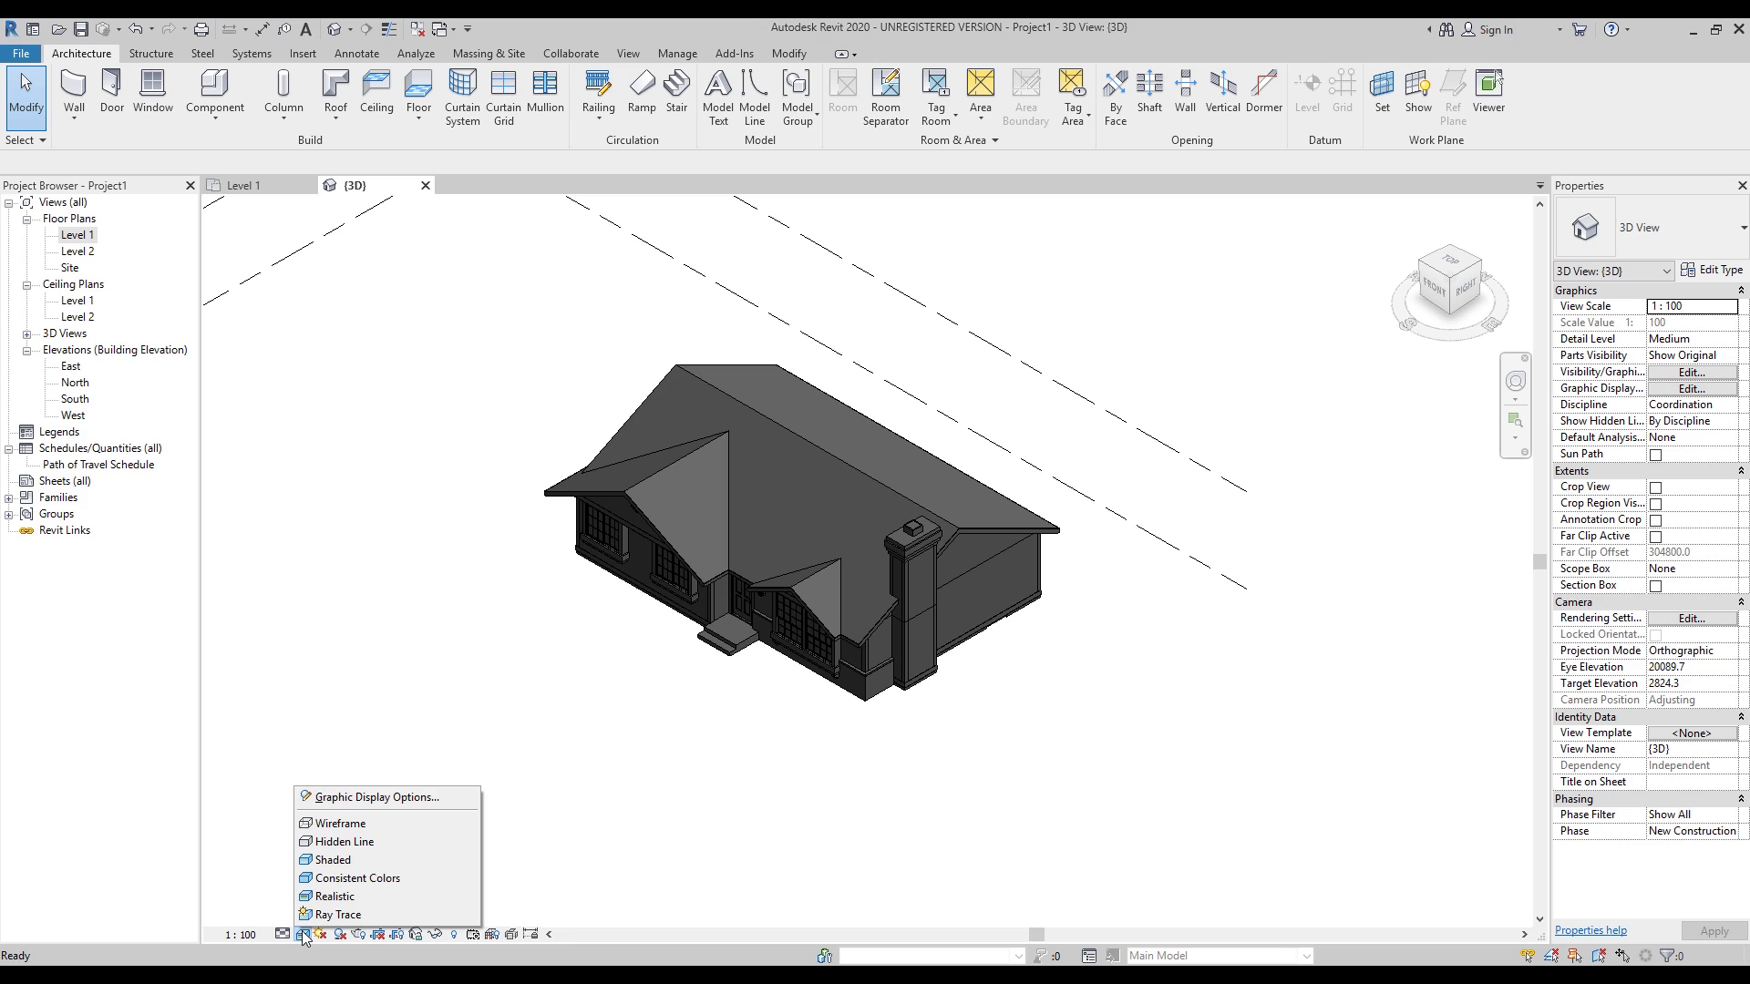
pyautogui.click(347, 861)
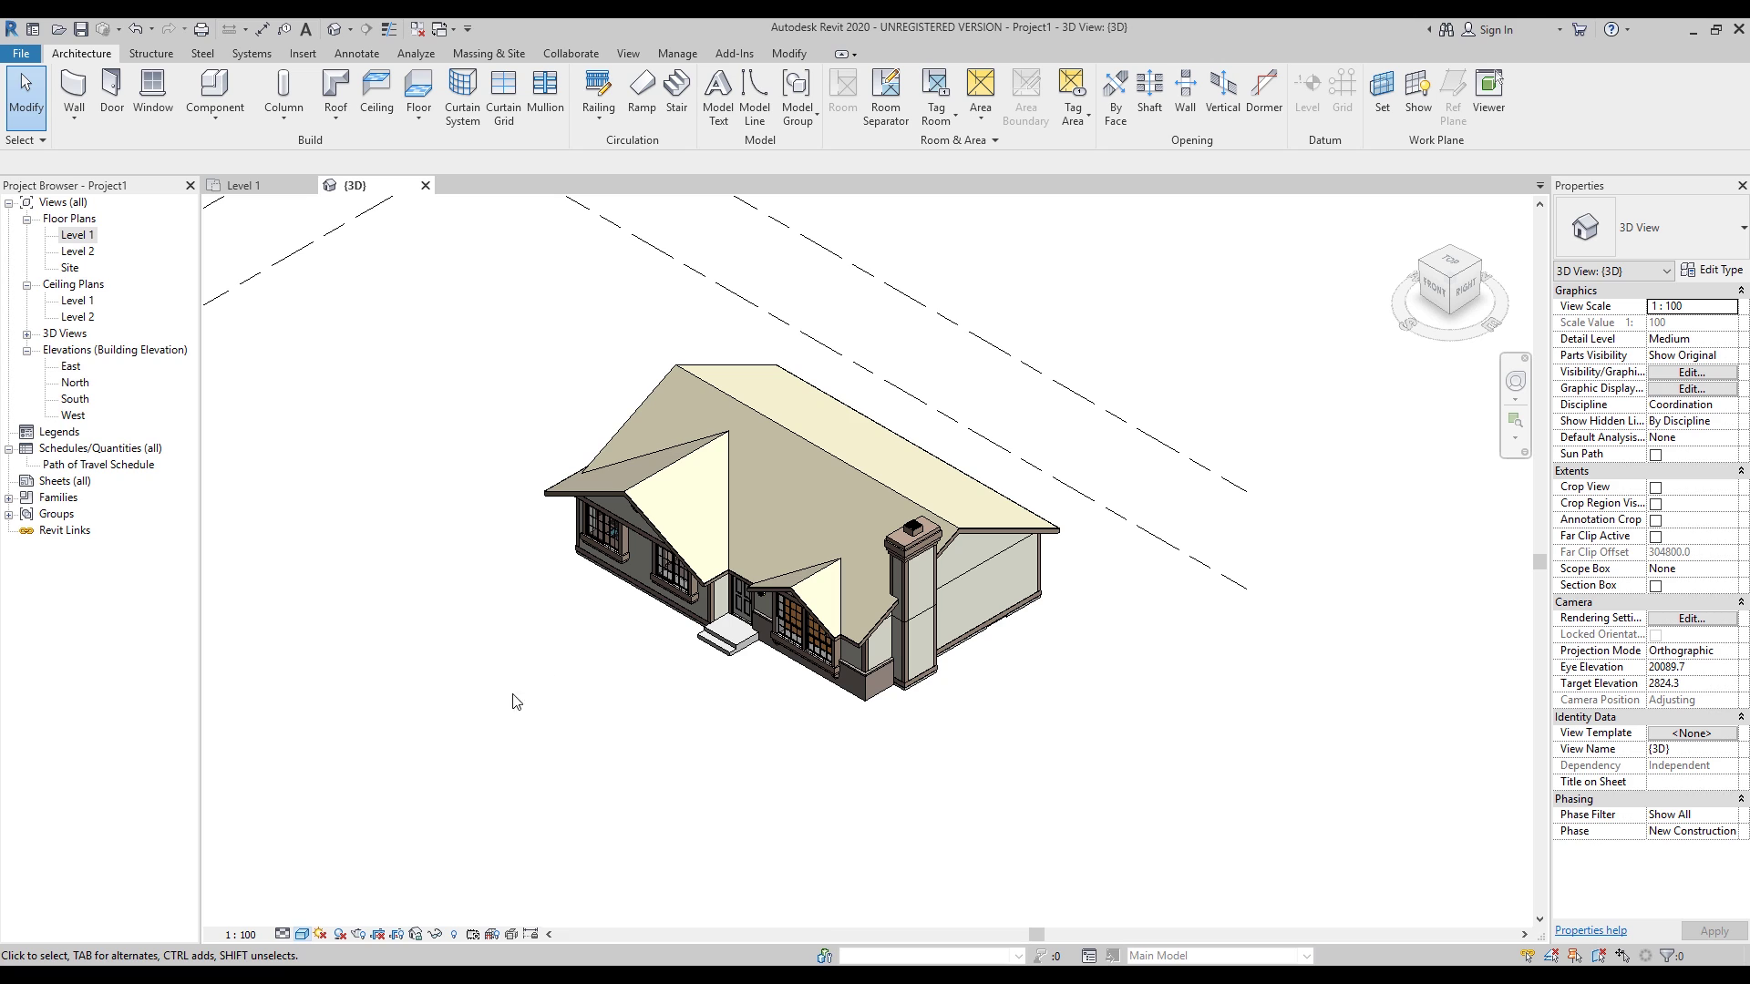
pyautogui.keyDown('shift'); pyautogui.moveTo(504, 712); pyautogui.dragTo(722, 652, button='middle'); pyautogui.keyUp('shift')
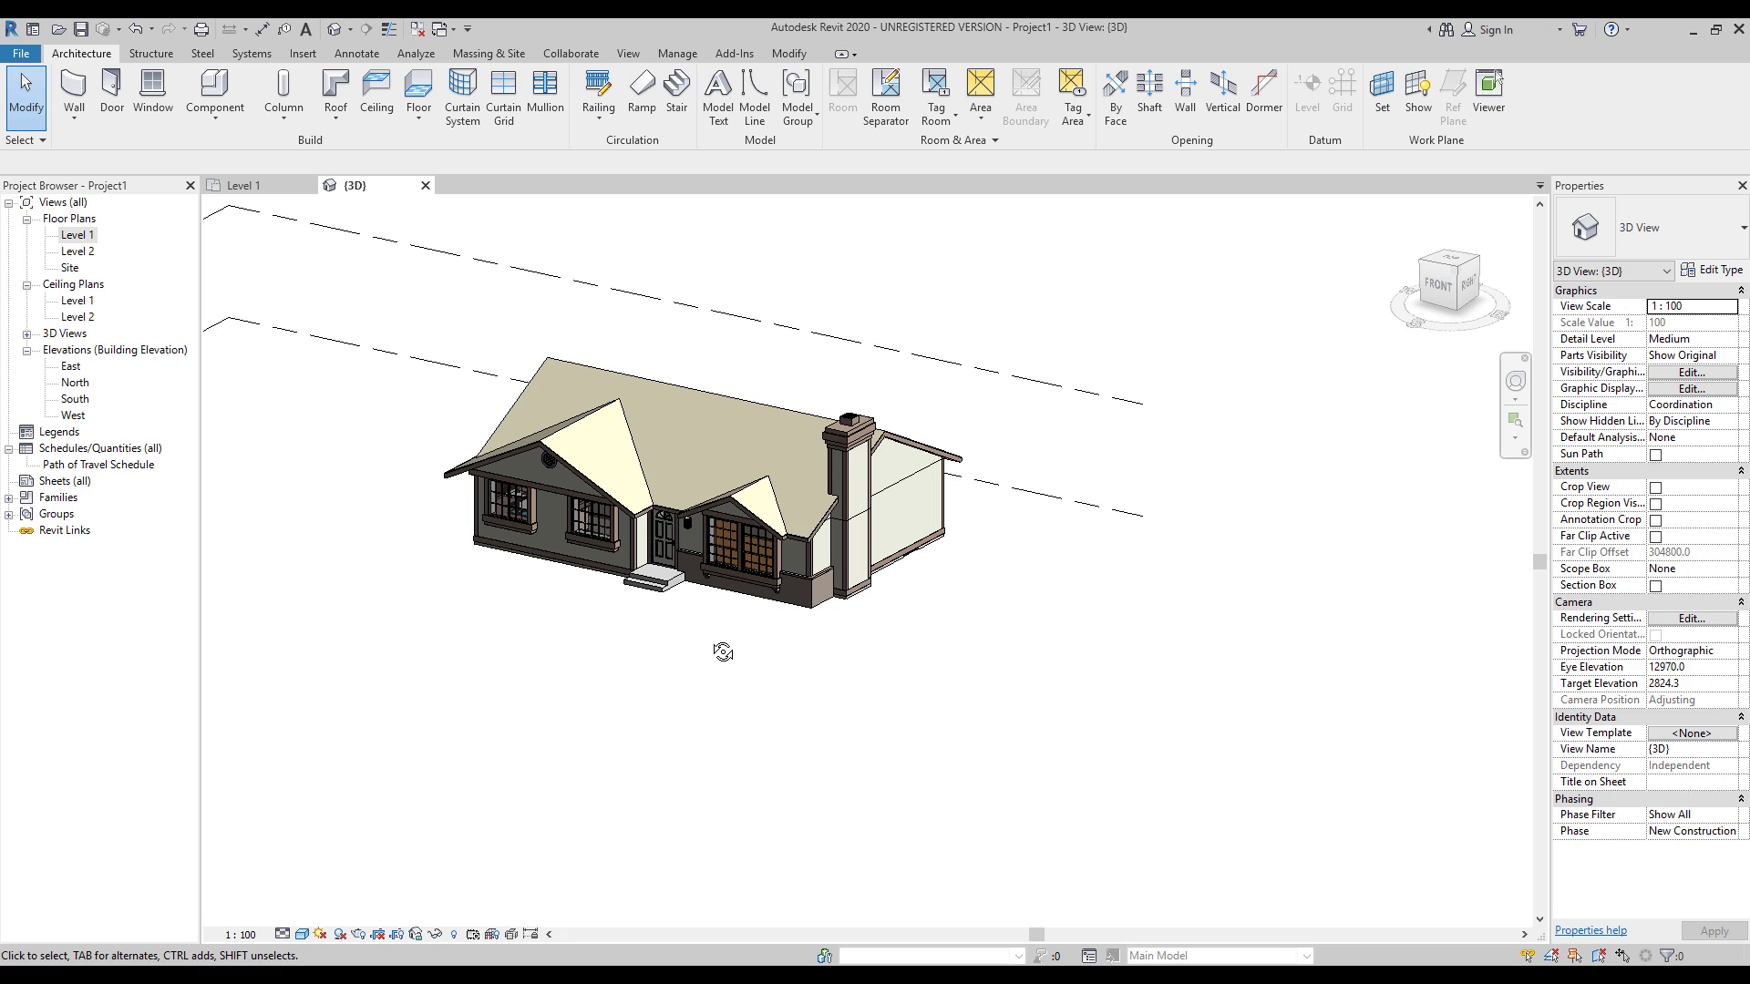
# Step: Open the Material Browser with MA and move it aside to review the house's materials
pyautogui.hotkey('alt', 'm')
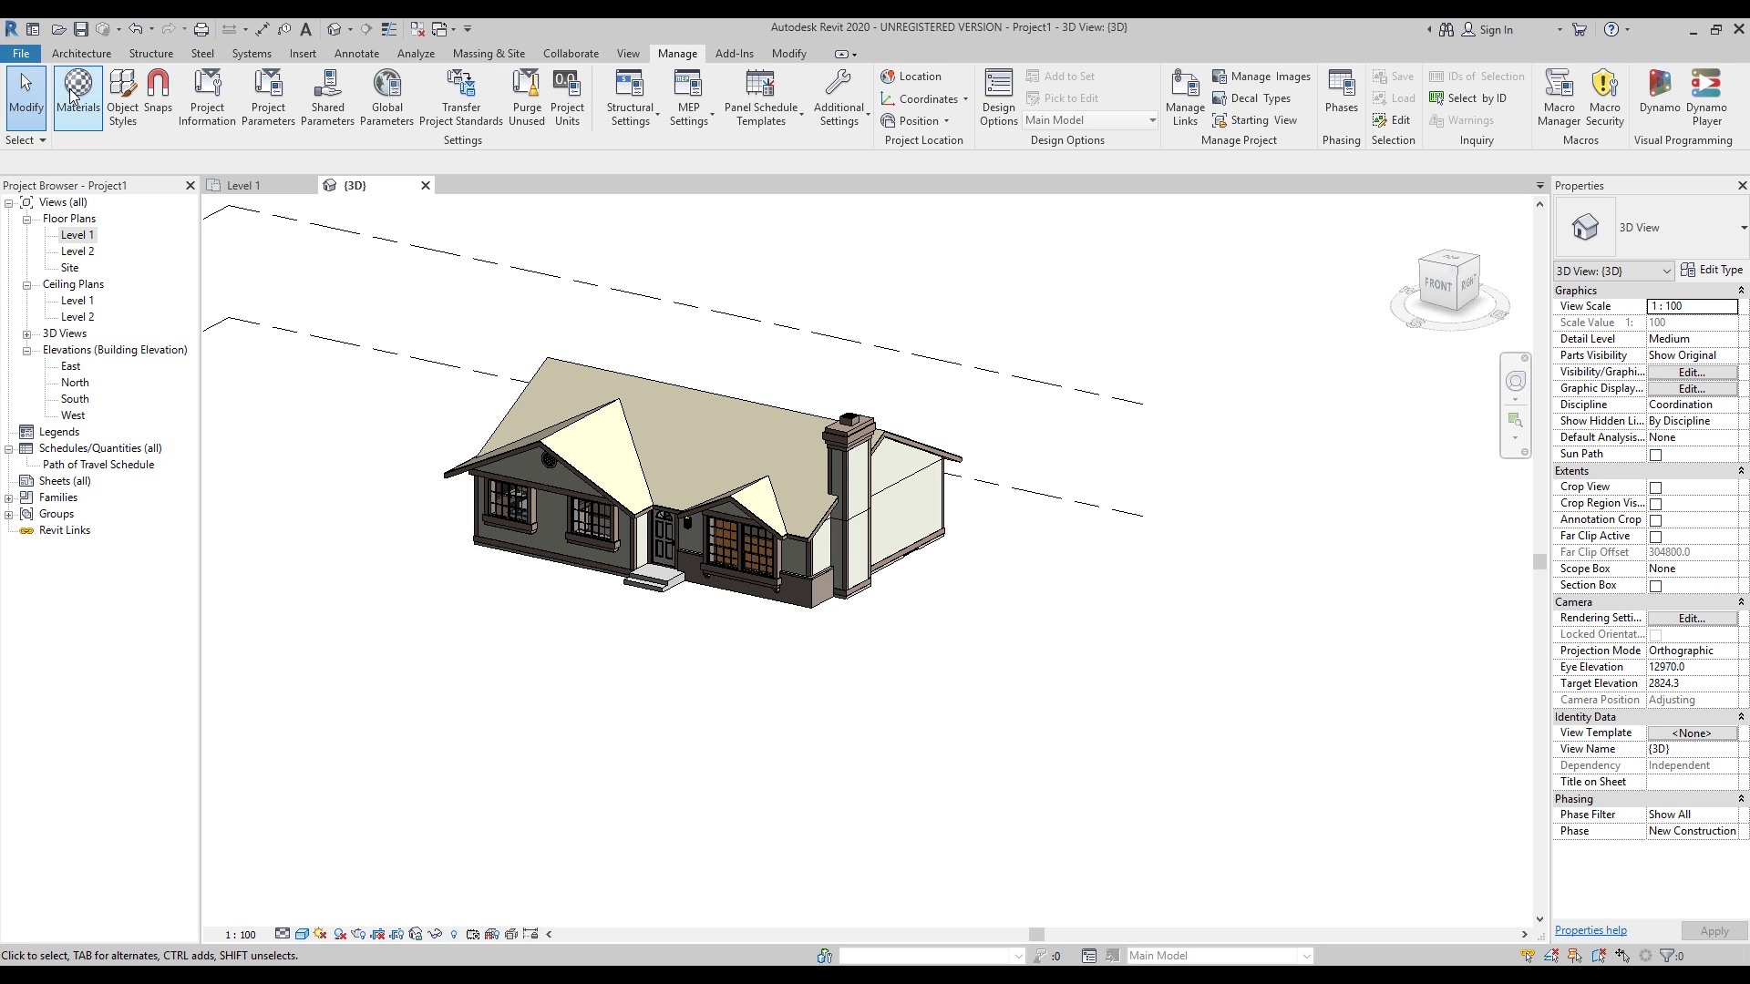
pyautogui.press('m')
pyautogui.press('a')
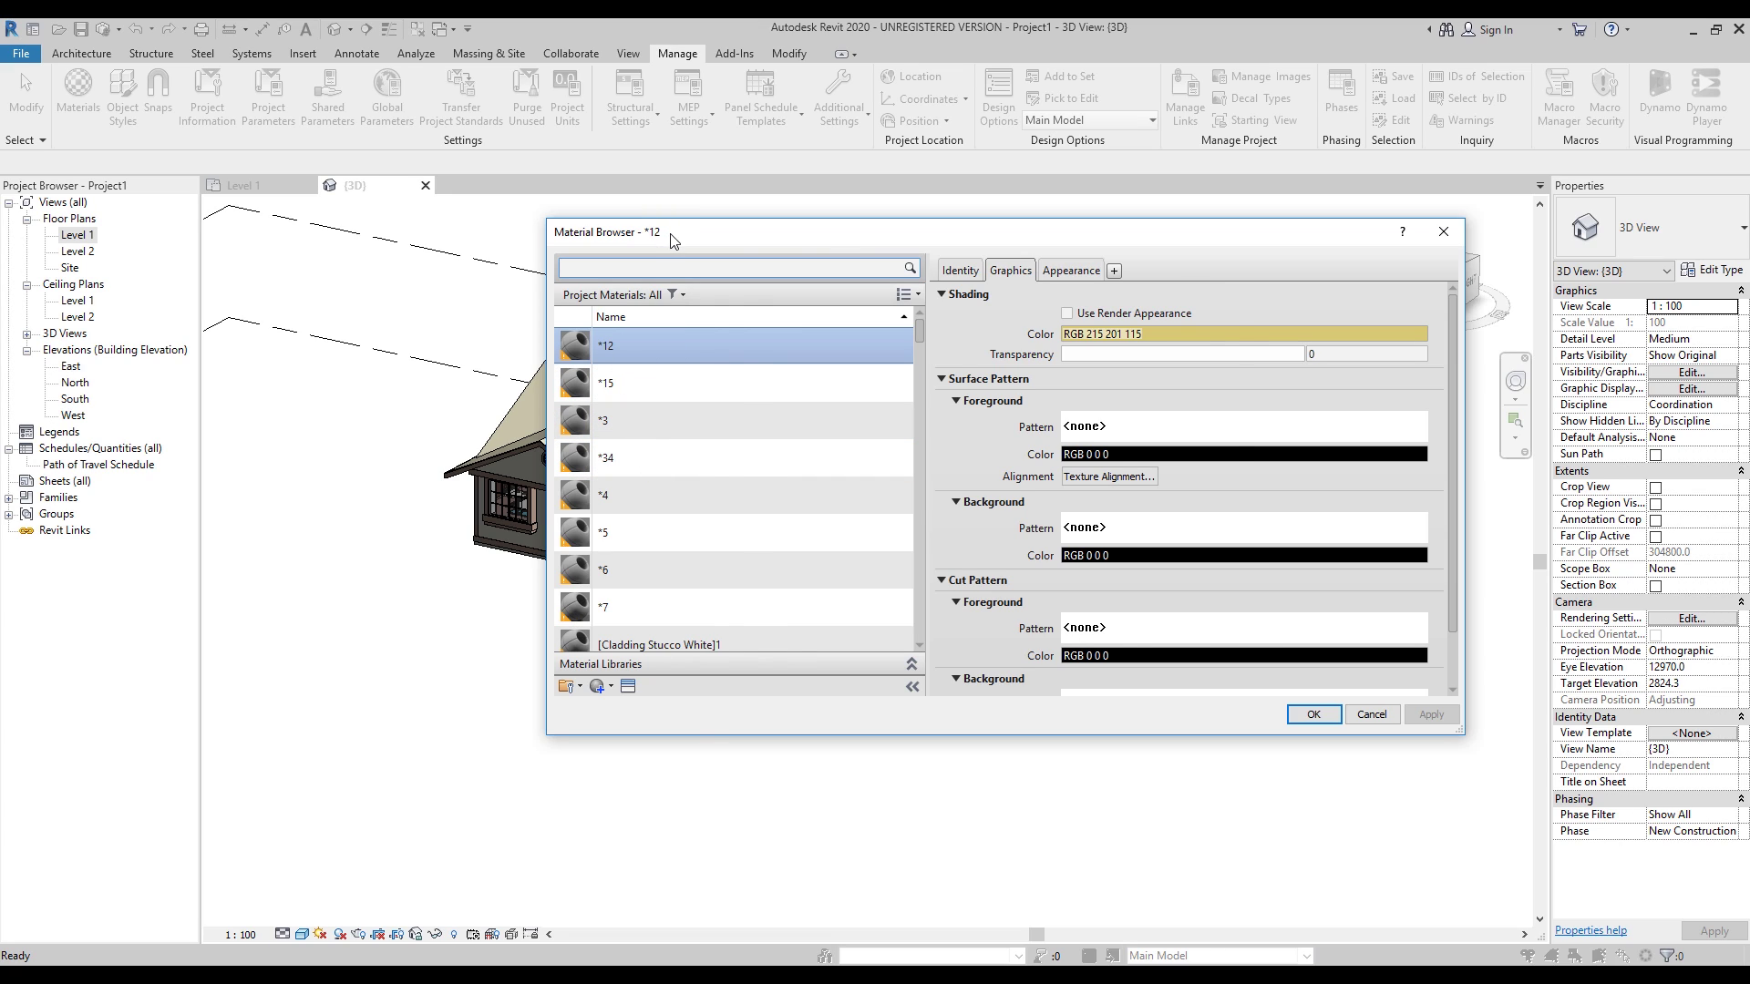
pyautogui.moveTo(668, 235); pyautogui.dragTo(849, 242)
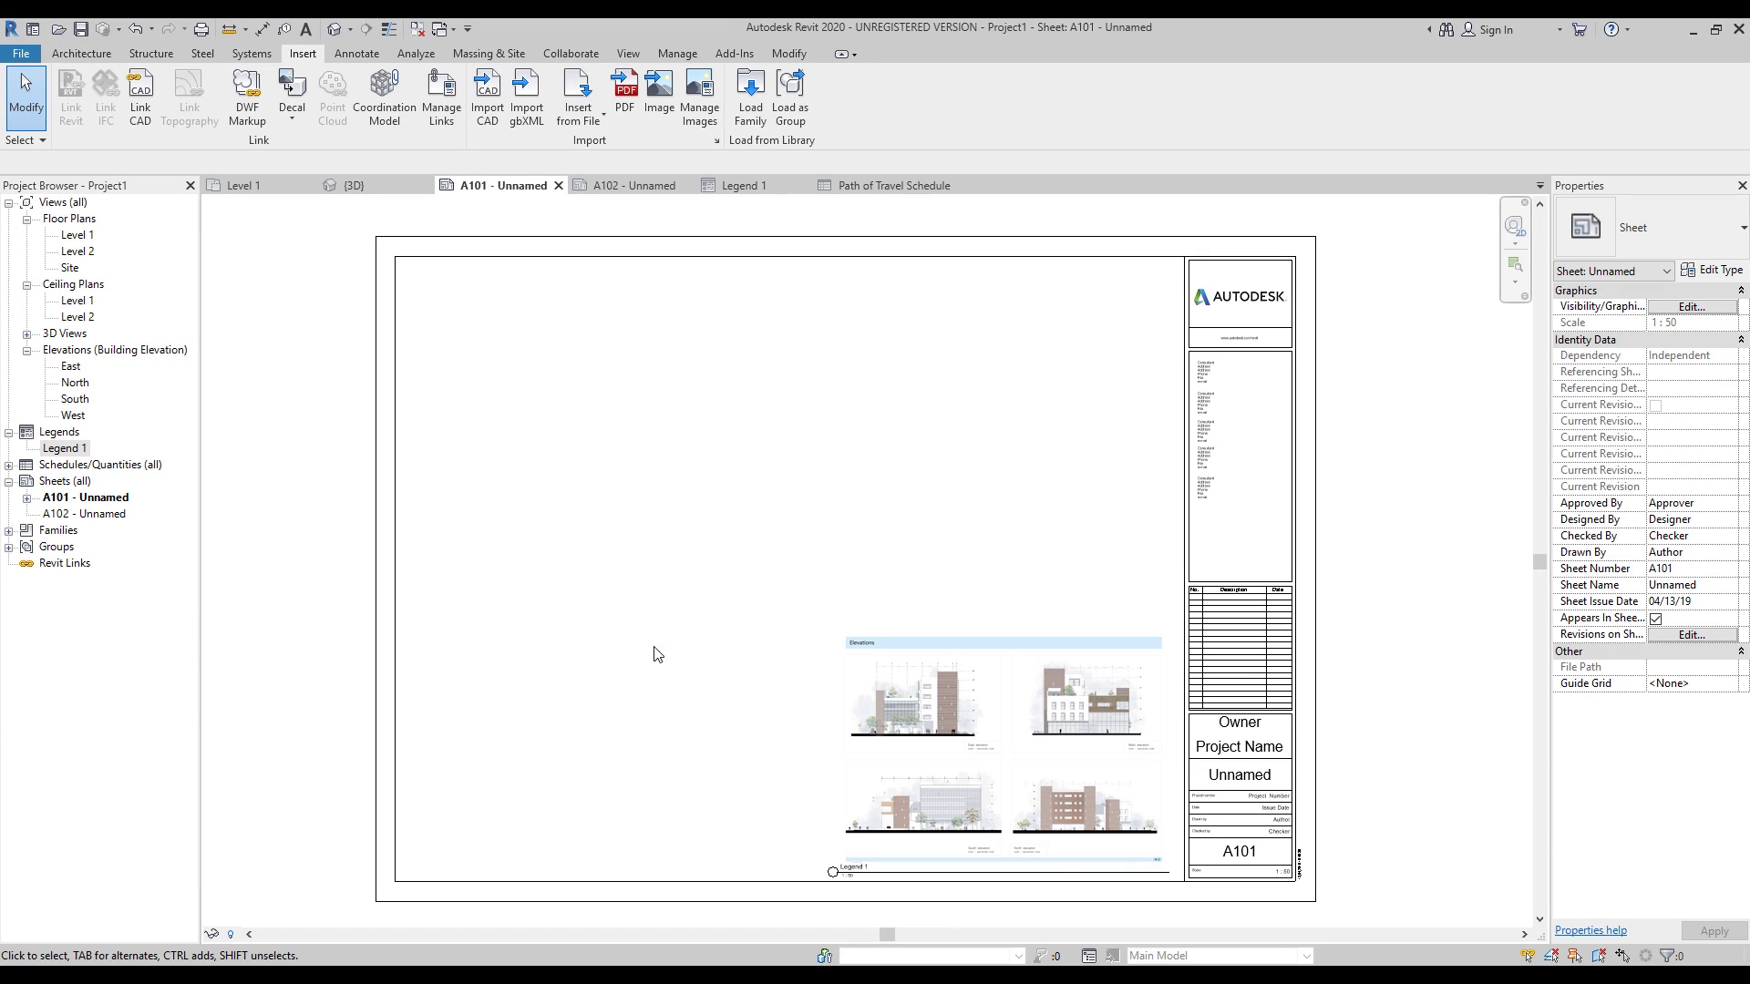
# Step: Open the Legend 1 view and select its elevations image
pyautogui.scroll(3, 1084, 770)
pyautogui.scroll(3, 982, 805)
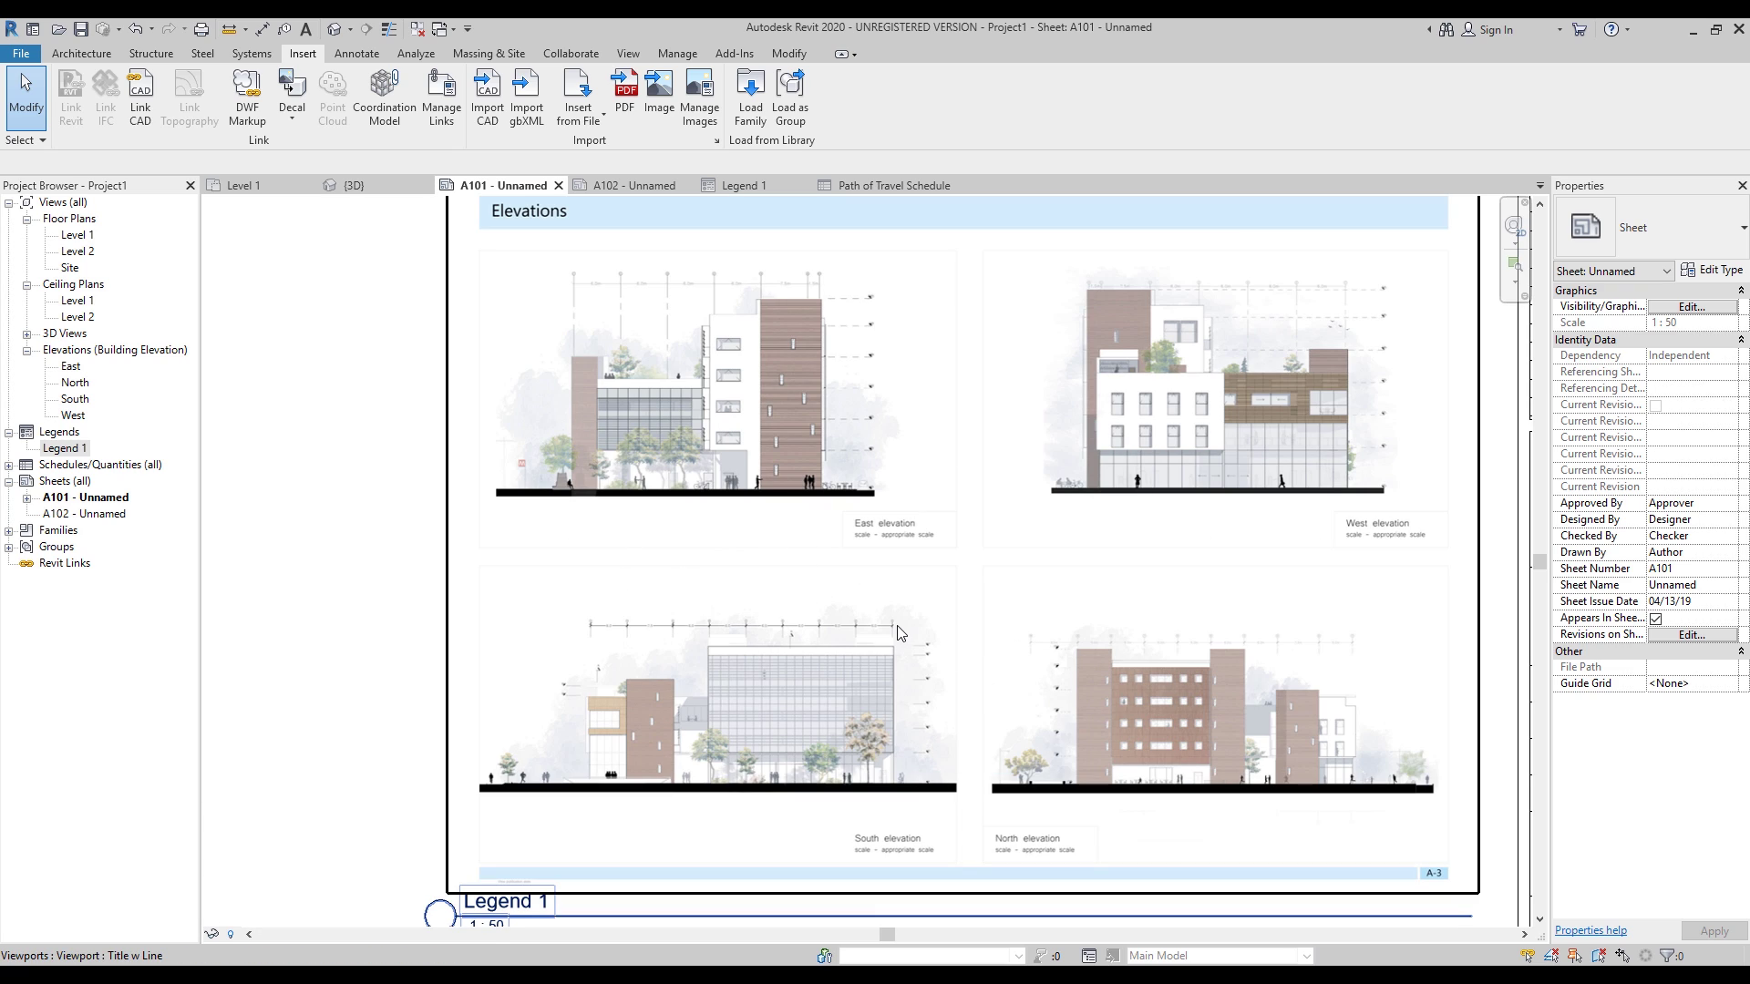
pyautogui.doubleClick(68, 450)
pyautogui.scroll(-3, 617, 614)
pyautogui.click(617, 614)
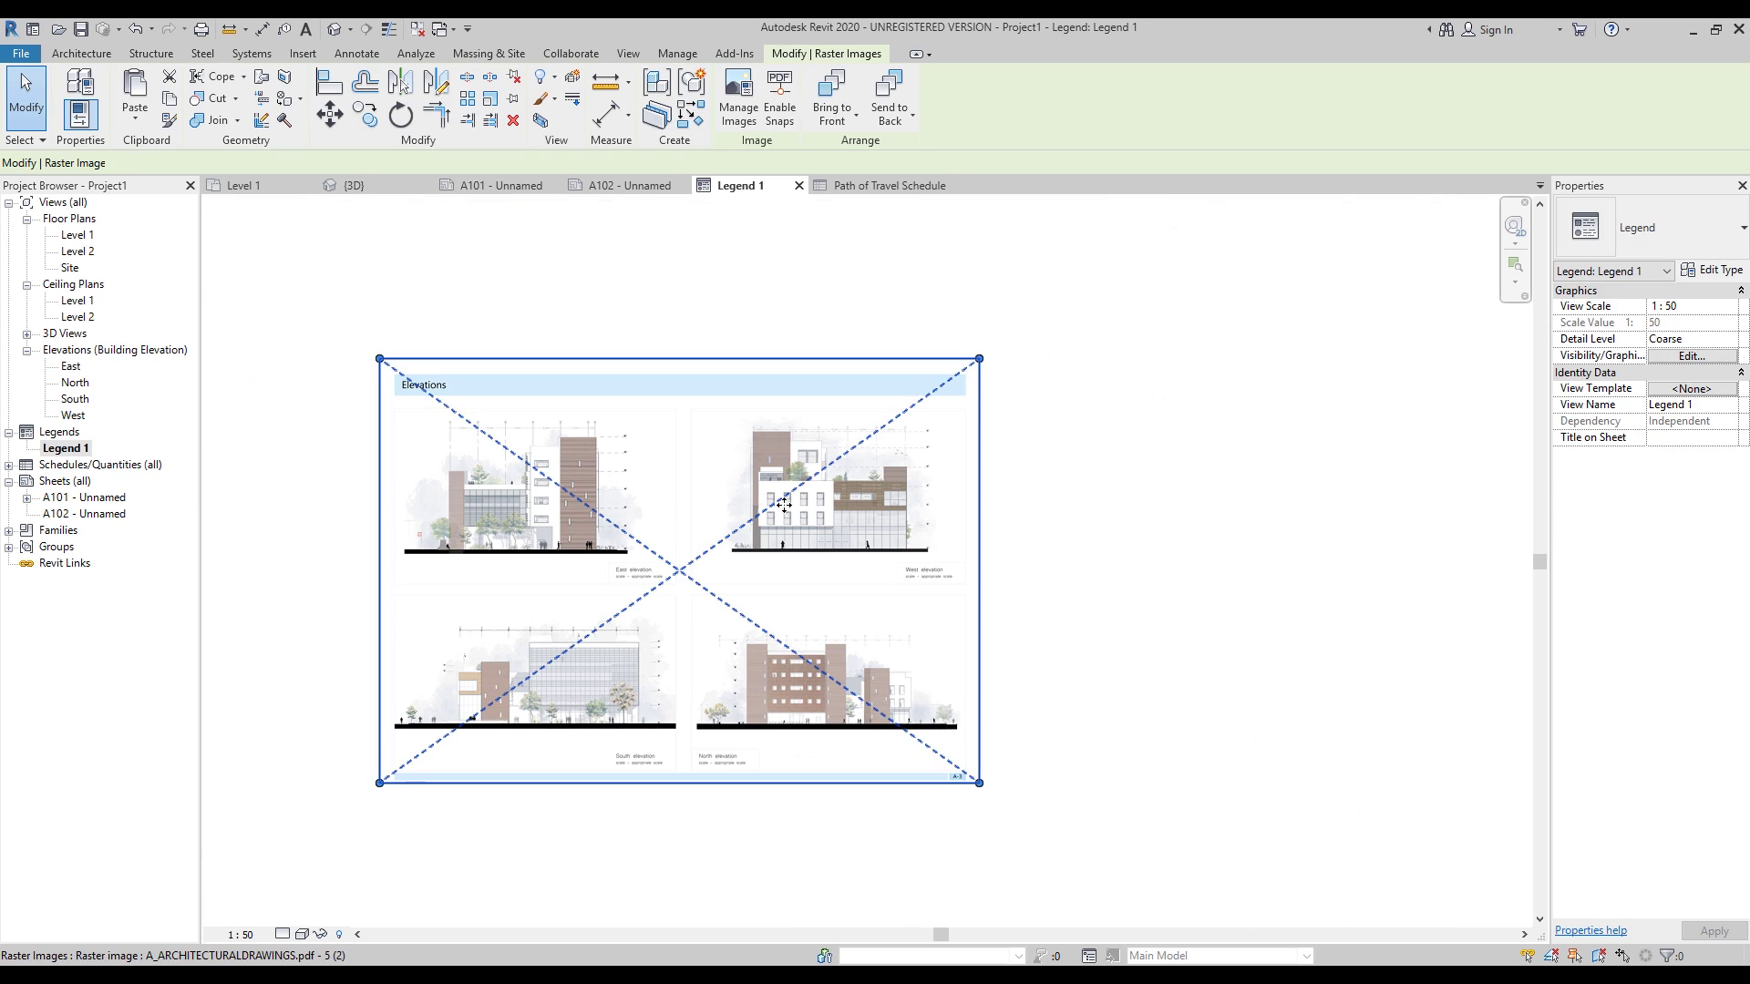
# Step: Review sheets A101 and A102, returning to sheet A101
pyautogui.doubleClick(85, 497)
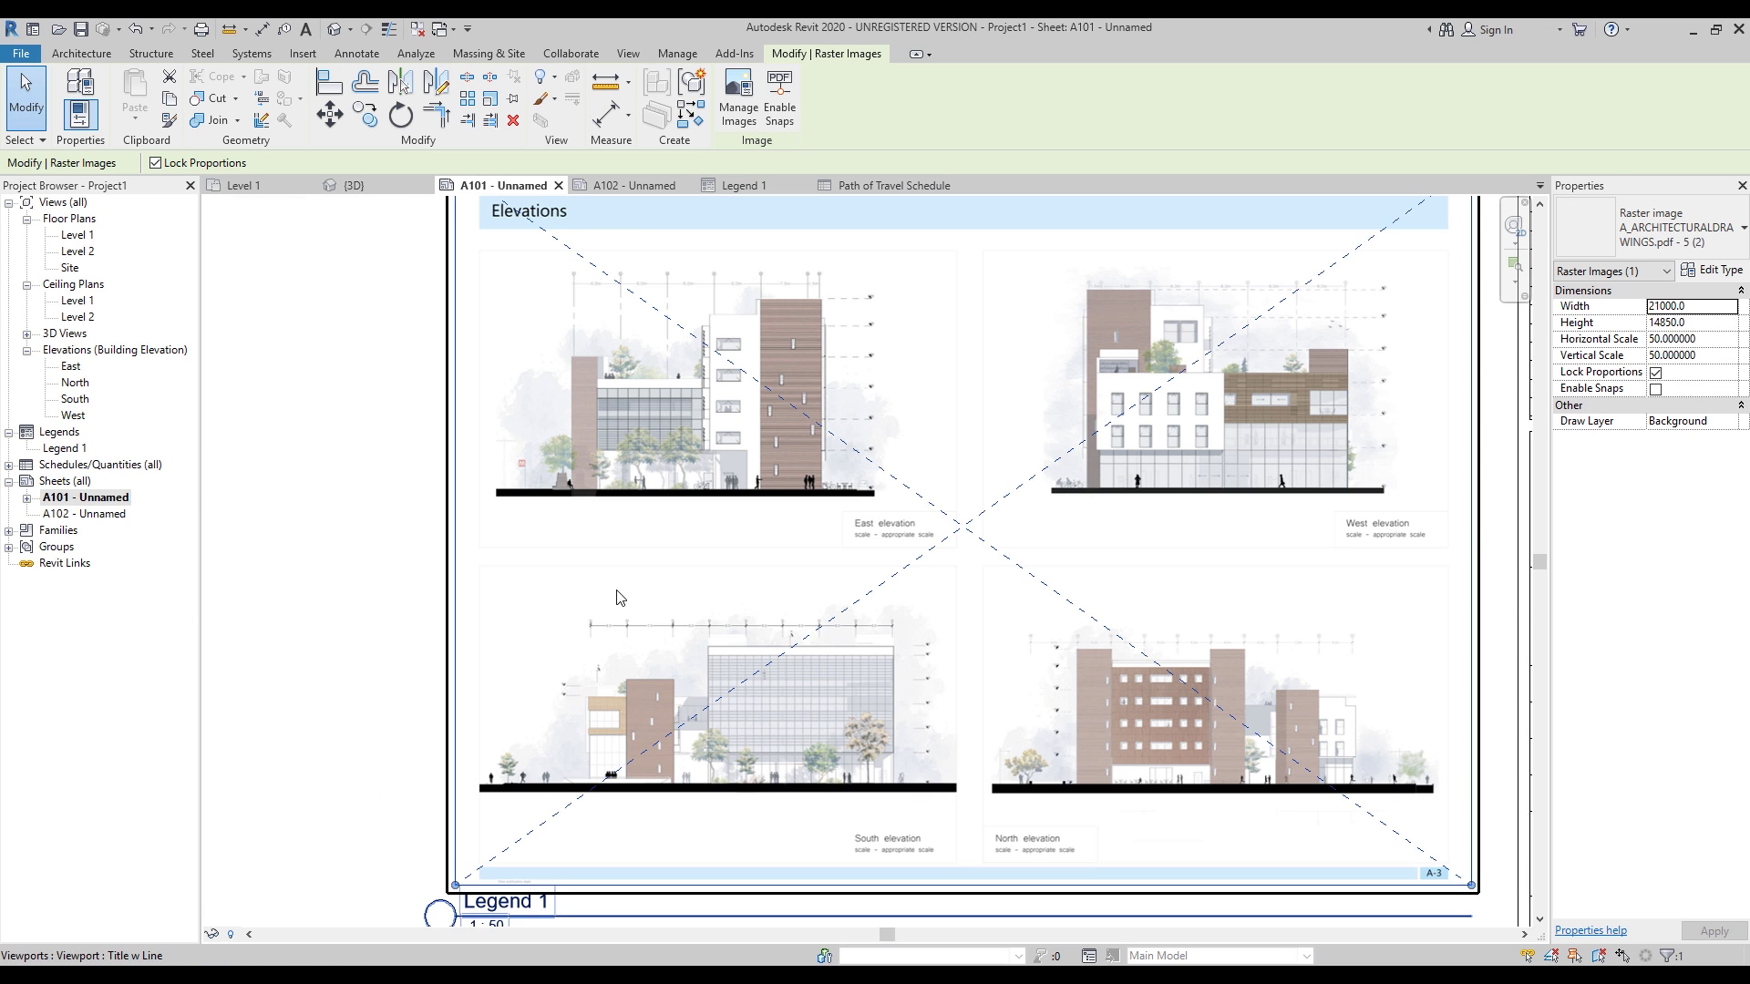
pyautogui.scroll(-3, 620, 558)
pyautogui.moveTo(787, 593); pyautogui.dragTo(868, 654, button='middle')
pyautogui.scroll(-3, 911, 711)
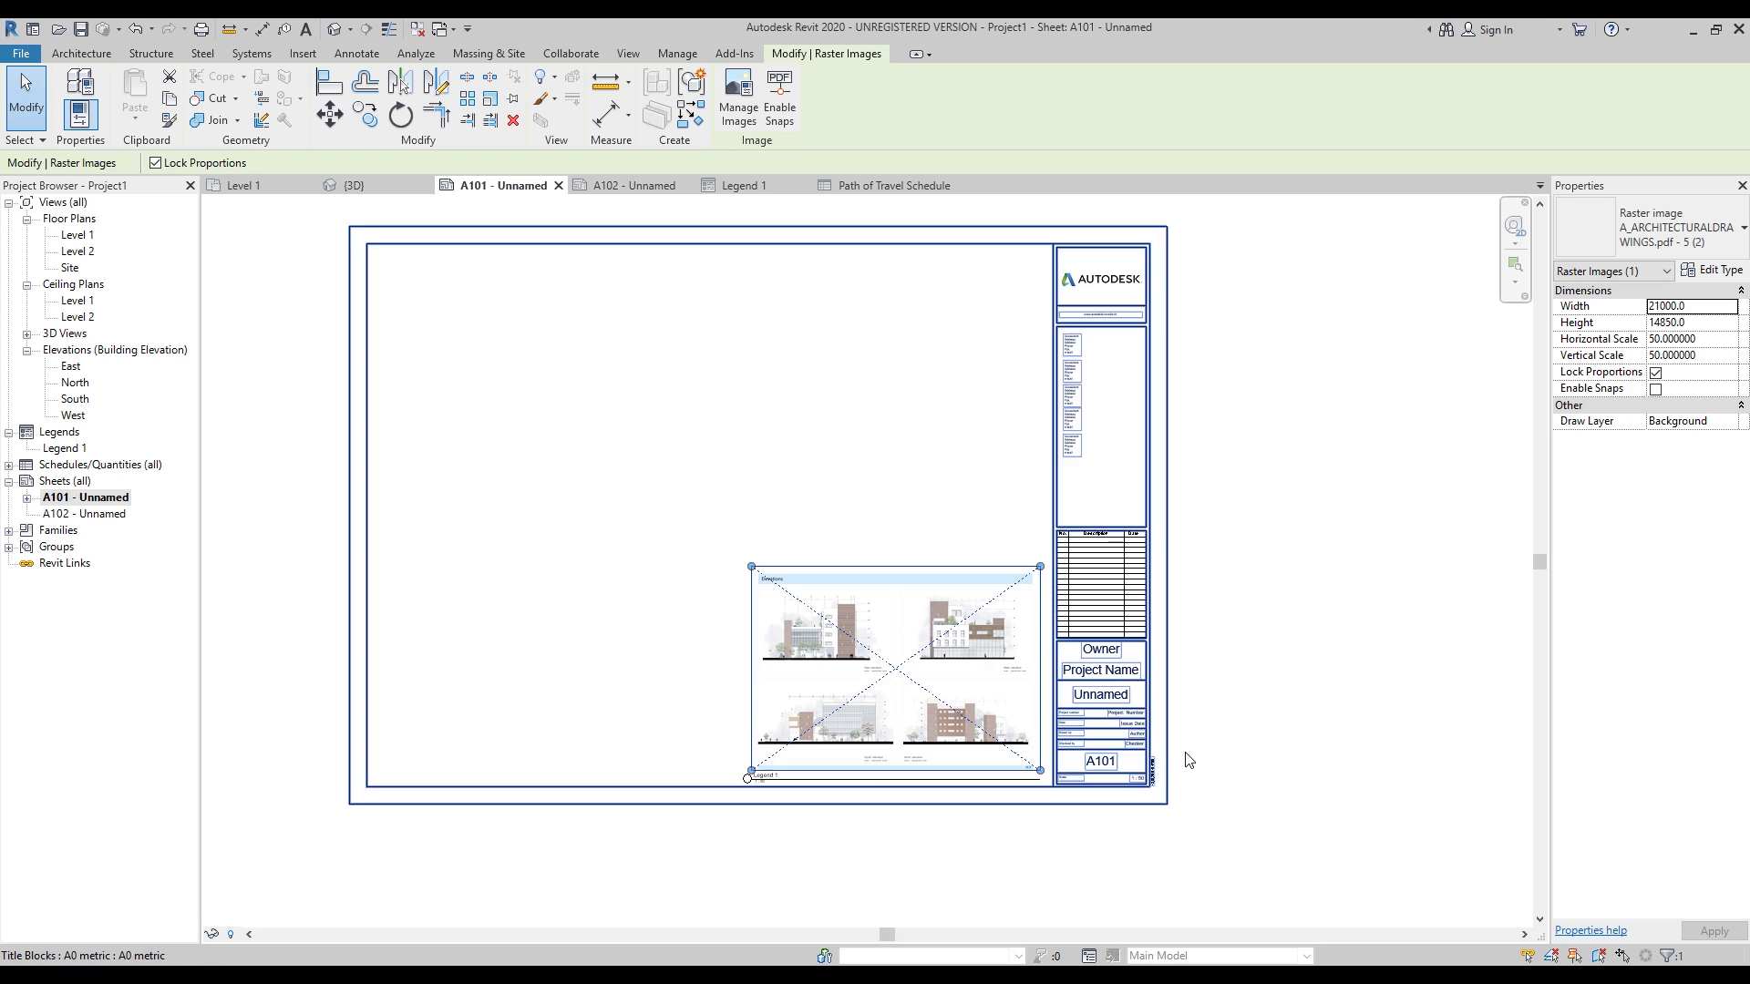
pyautogui.doubleClick(100, 513)
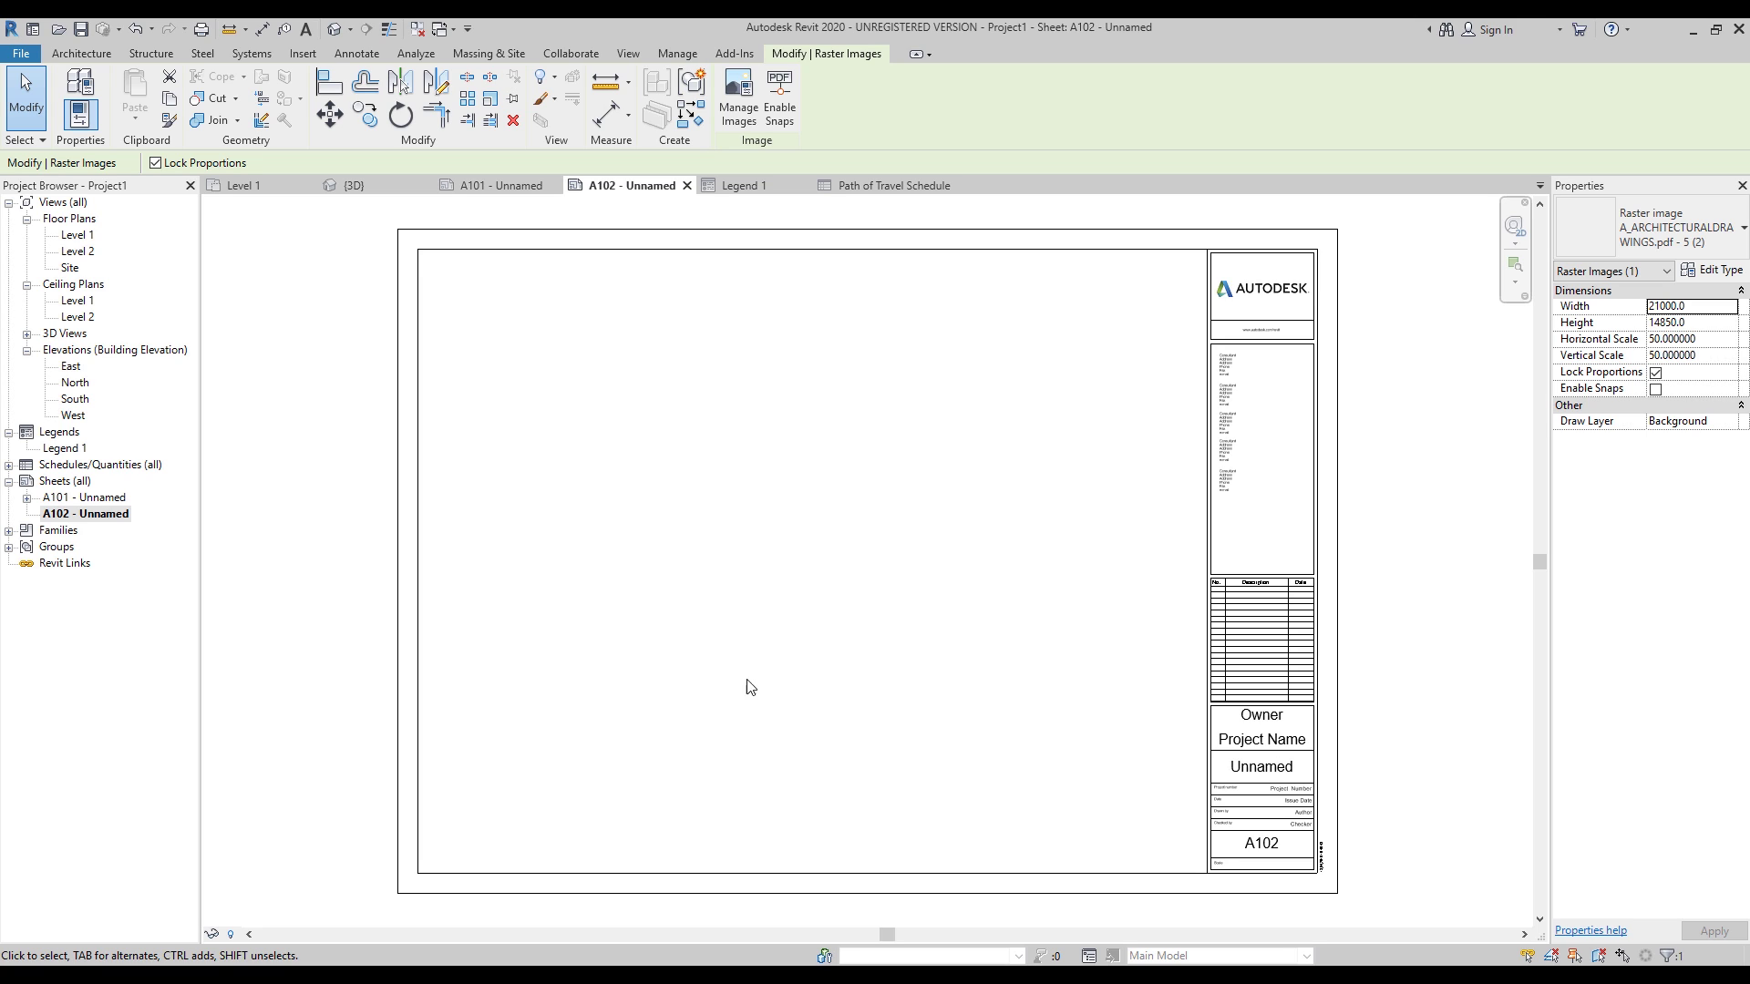
pyautogui.click(117, 499)
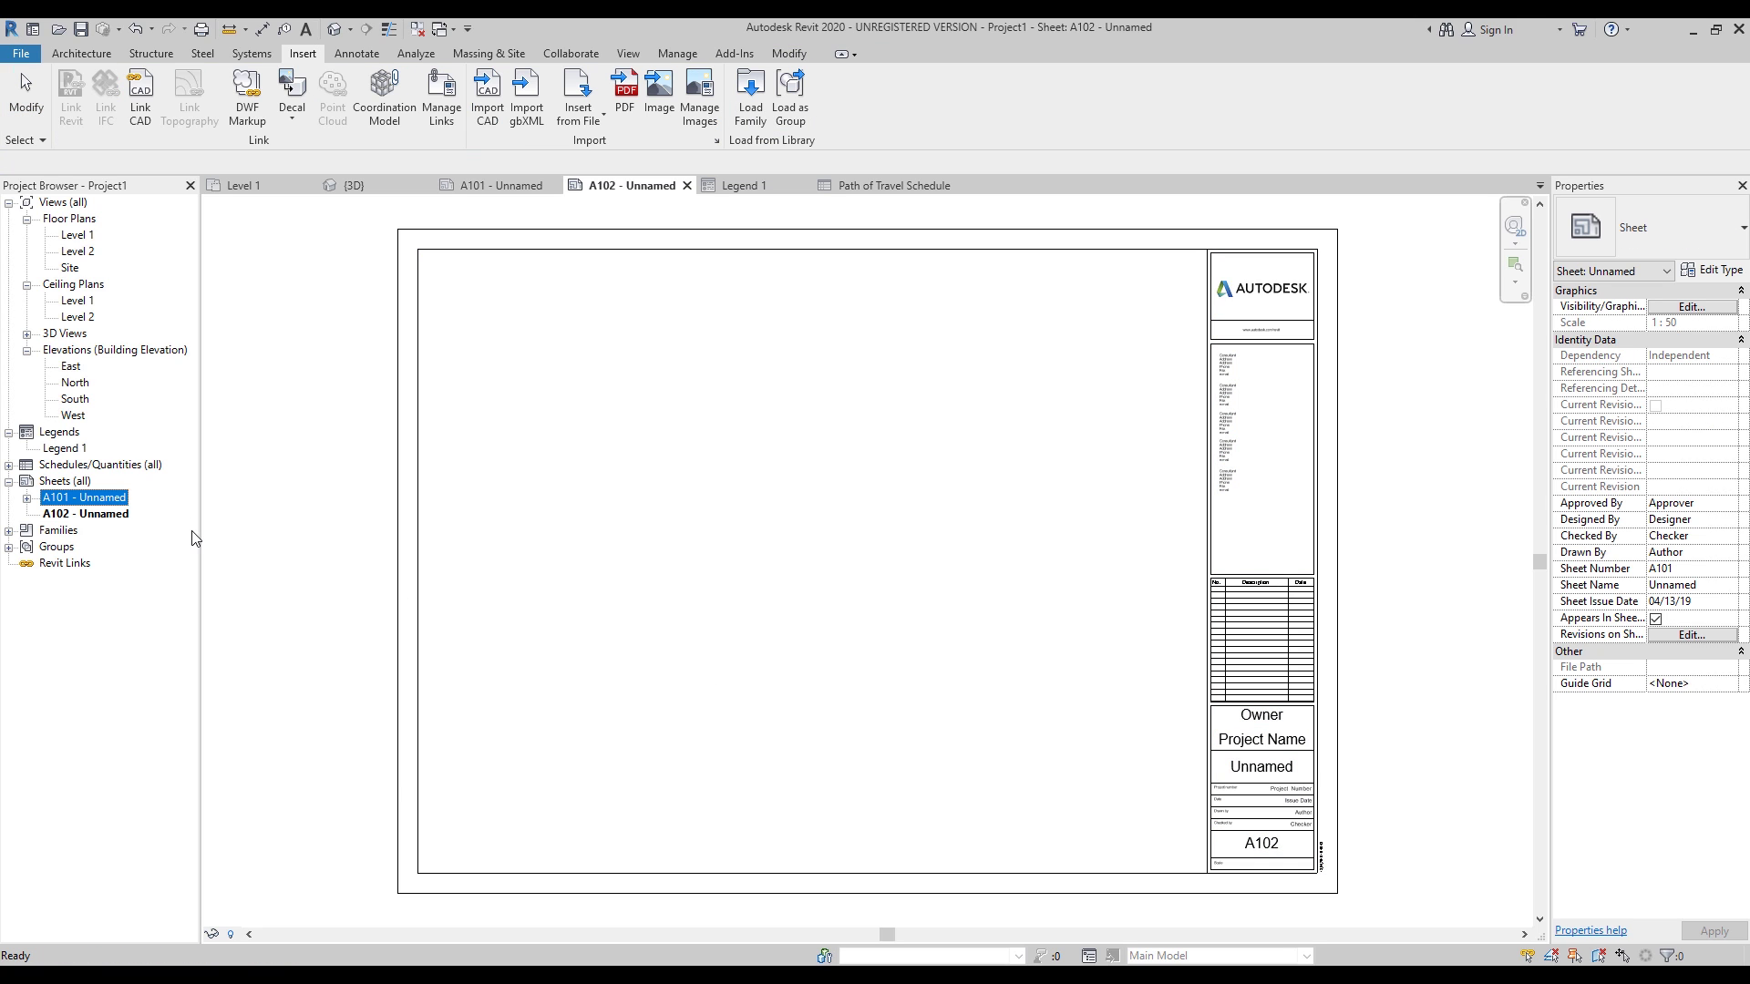
pyautogui.doubleClick(117, 498)
# Step: Copy the elevations legend viewport from A101 and paste it Aligned to Same Place on A102
pyautogui.click(930, 613)
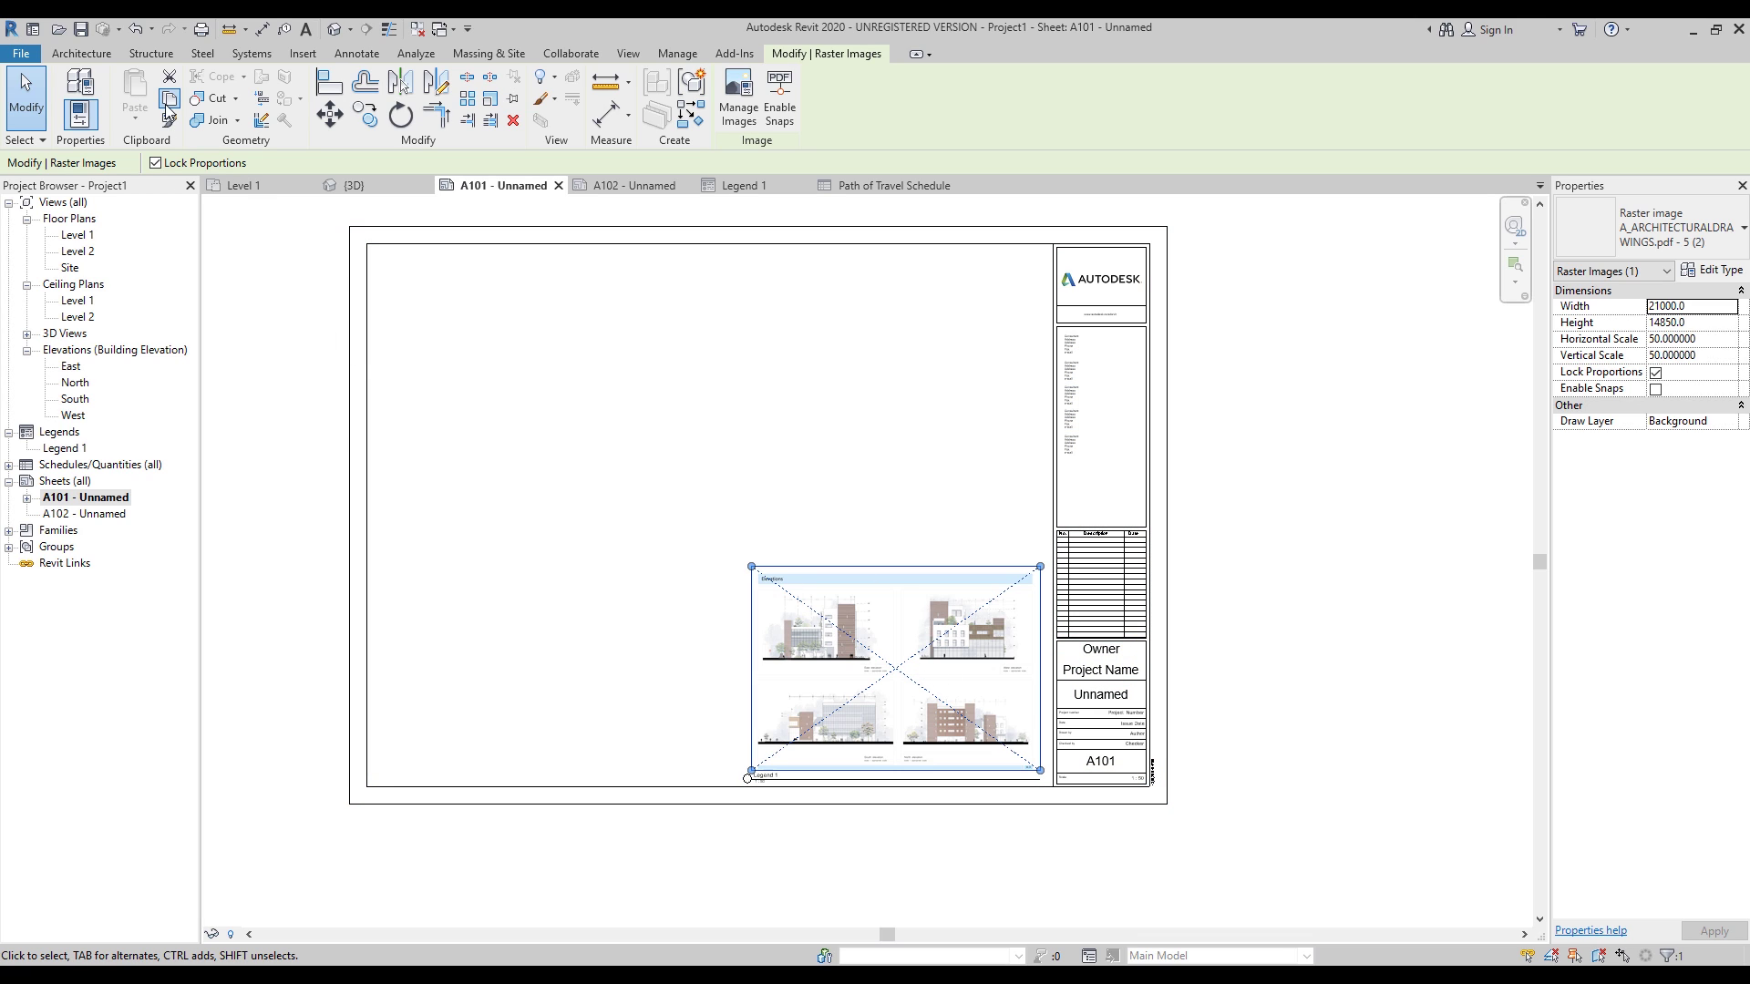
pyautogui.click(170, 98)
pyautogui.doubleClick(101, 515)
pyautogui.hotkey('ctrl', 'v')
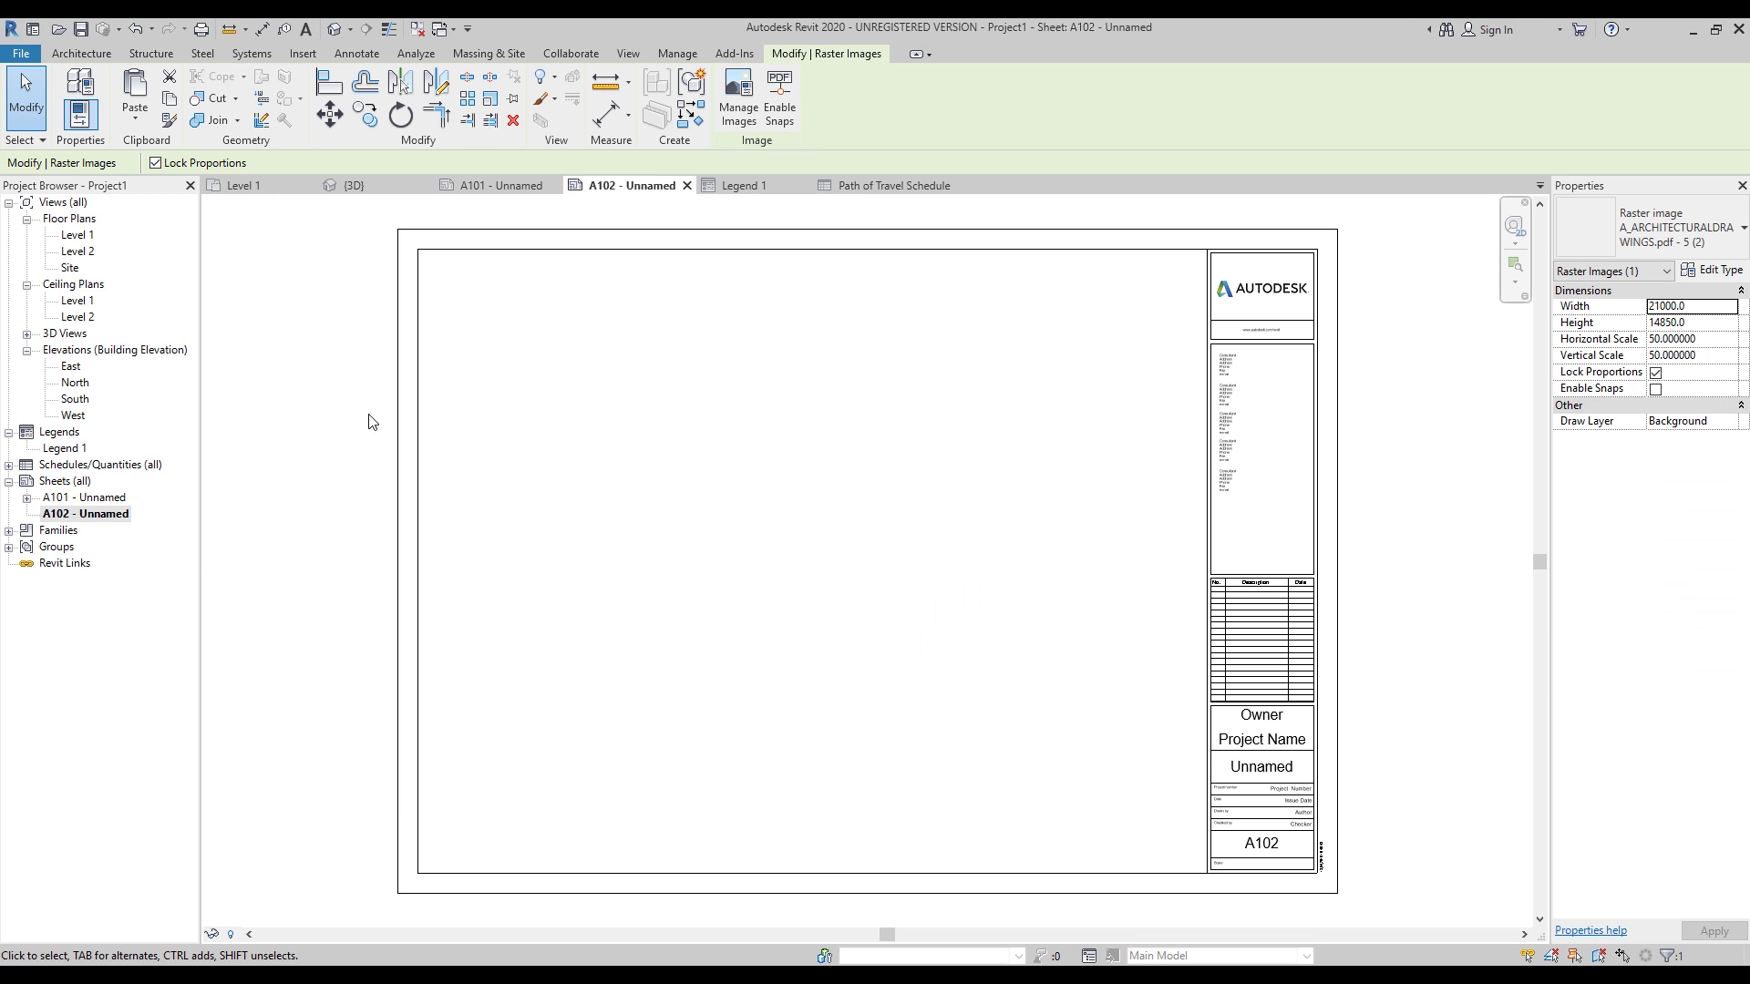
pyautogui.click(137, 117)
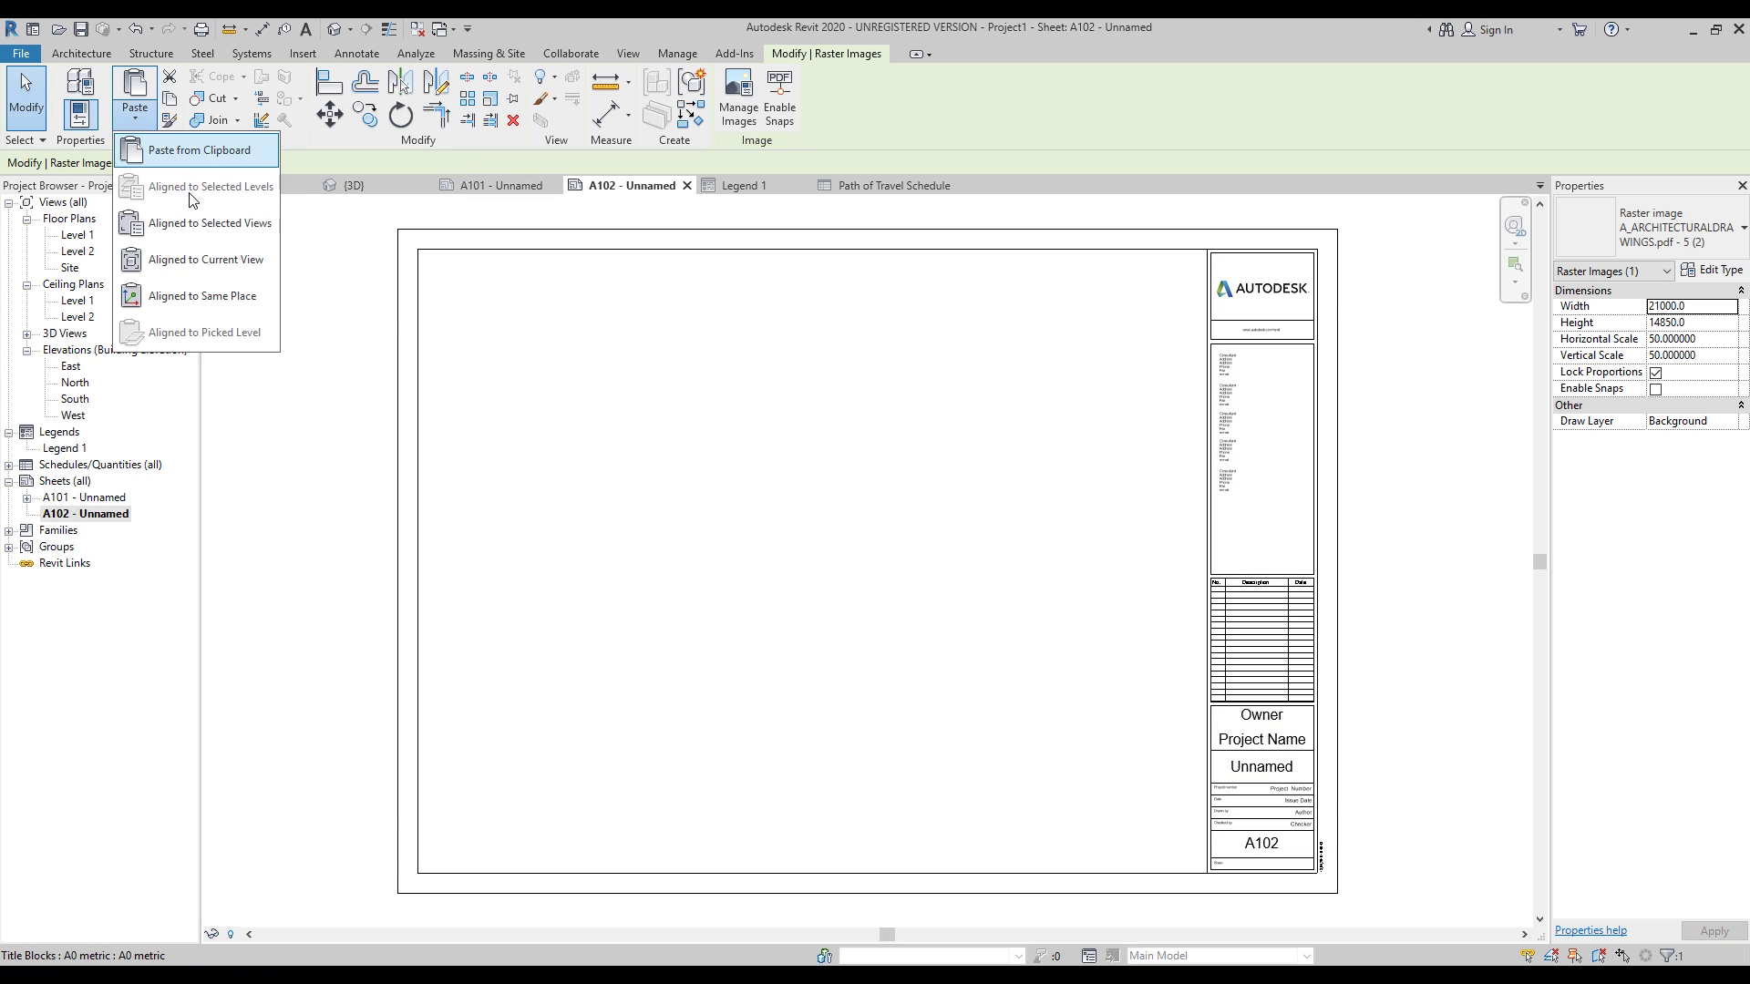
pyautogui.click(165, 308)
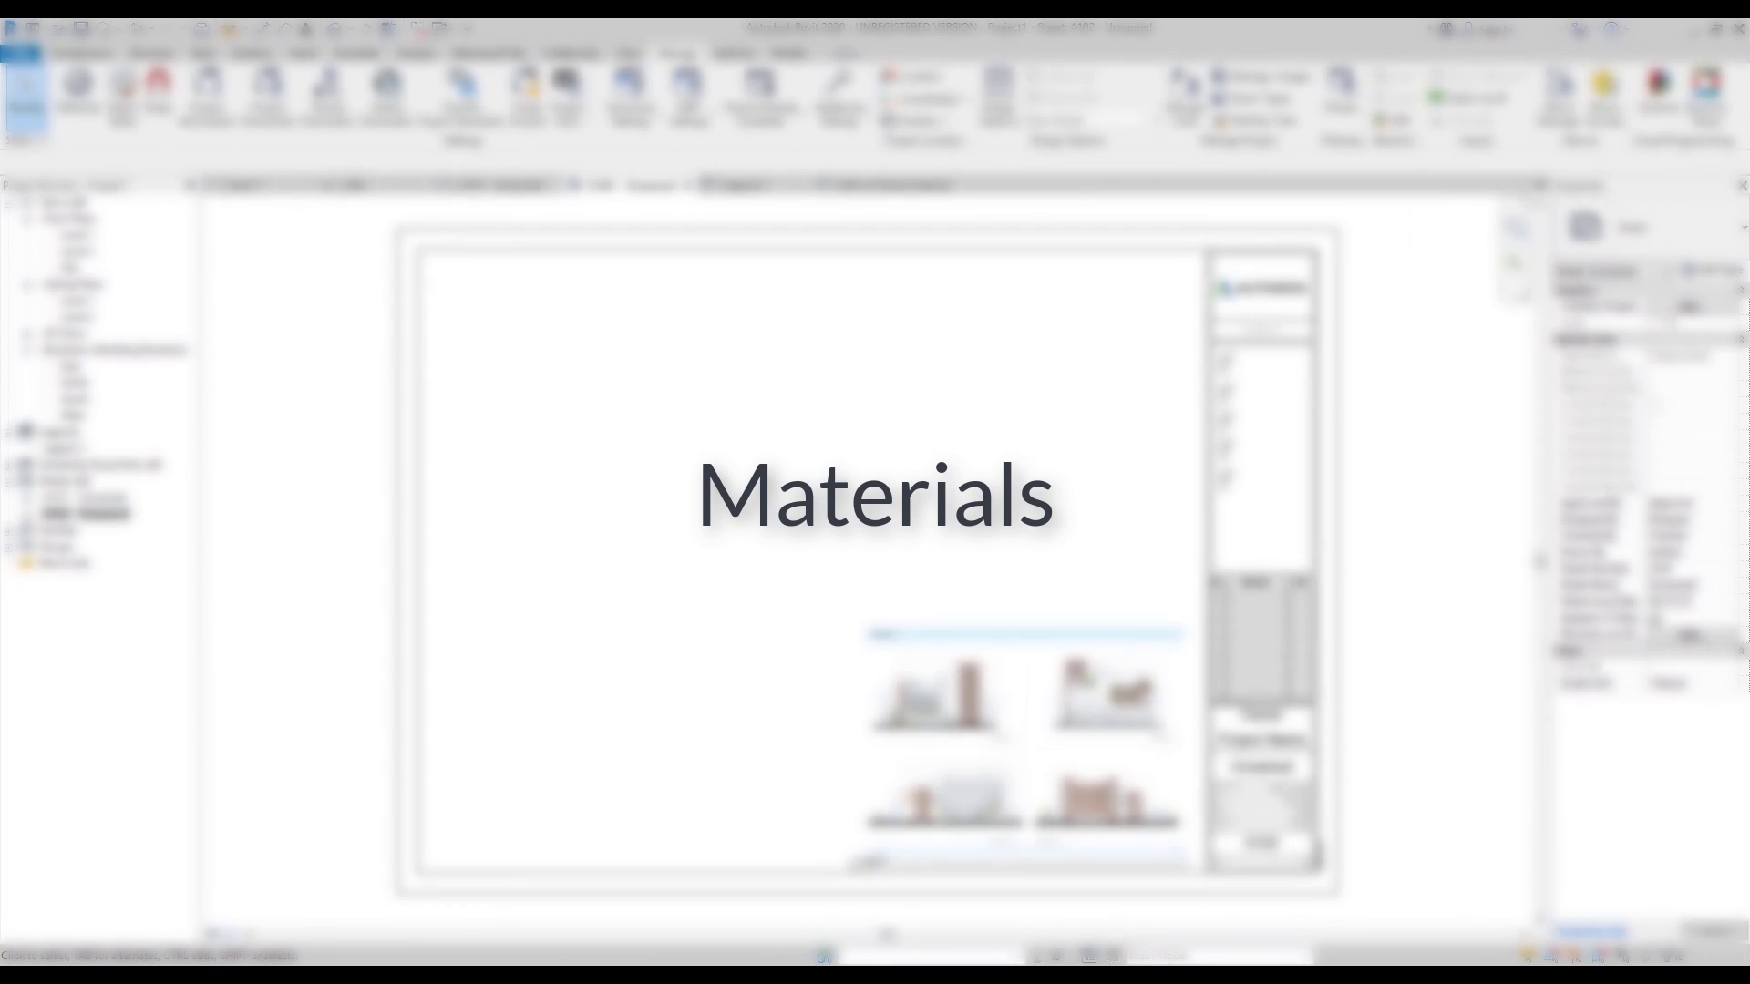
# Step: Expand Home > AEC Materials in the Material Browser and show 256 x 256 thumbnails
pyautogui.click(77, 91)
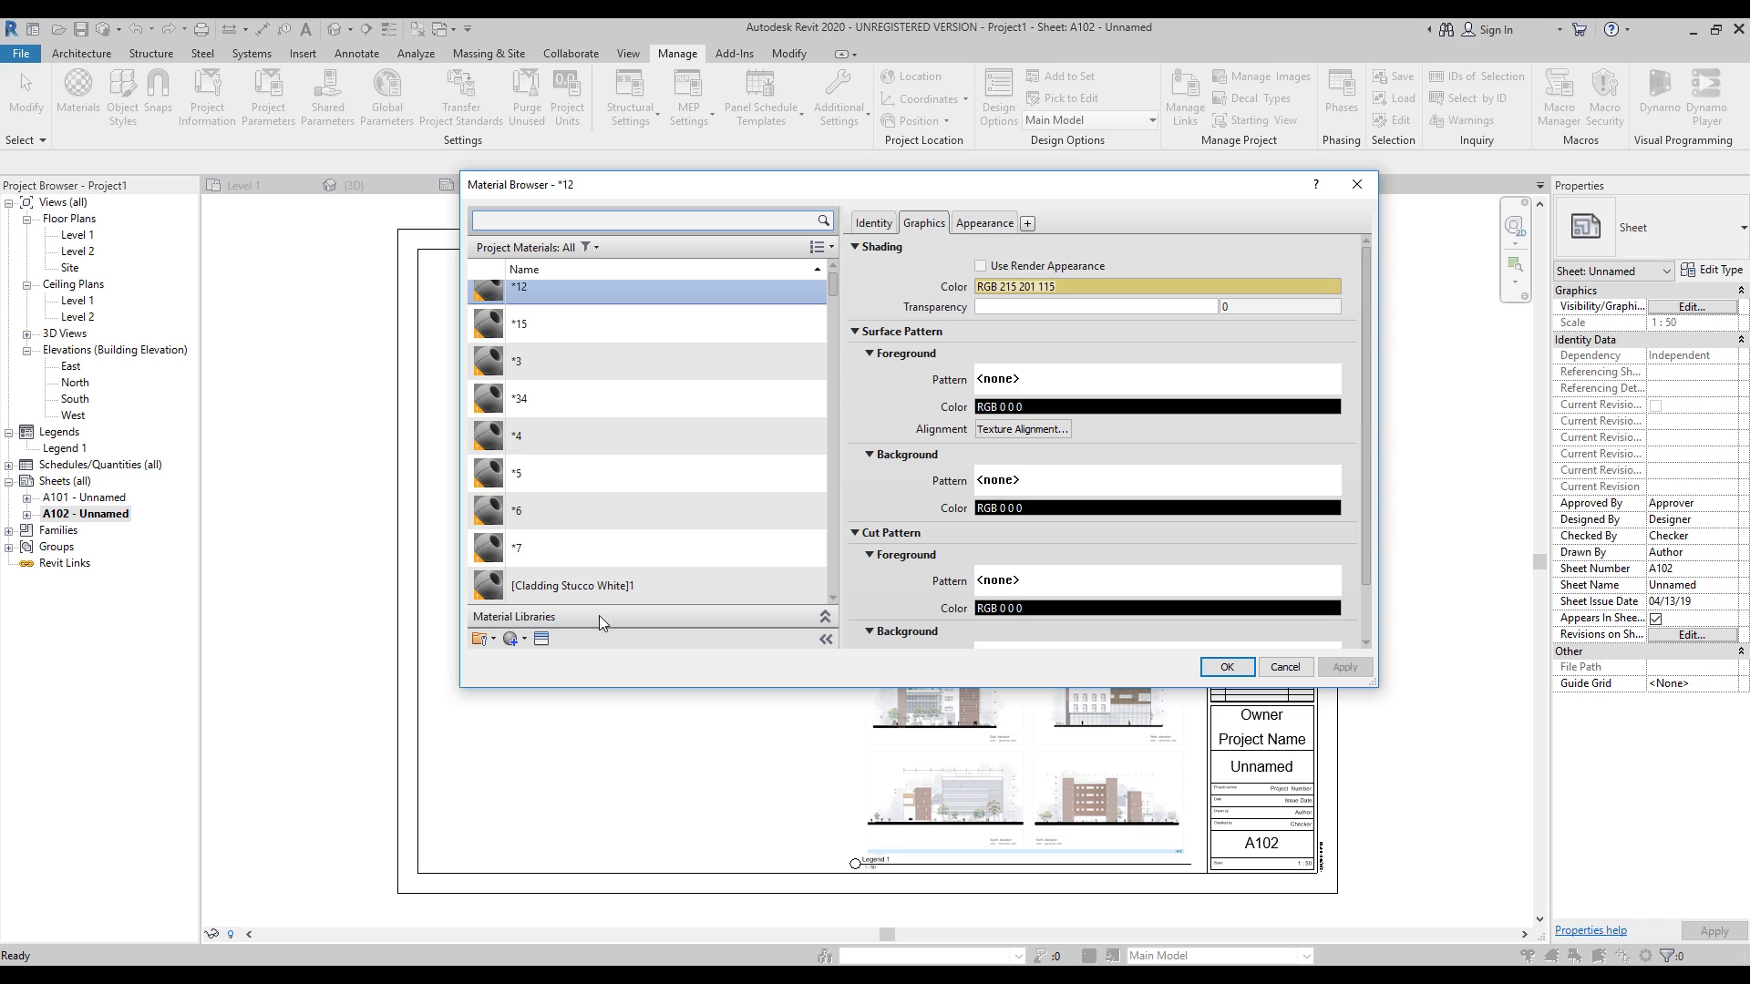
pyautogui.click(825, 617)
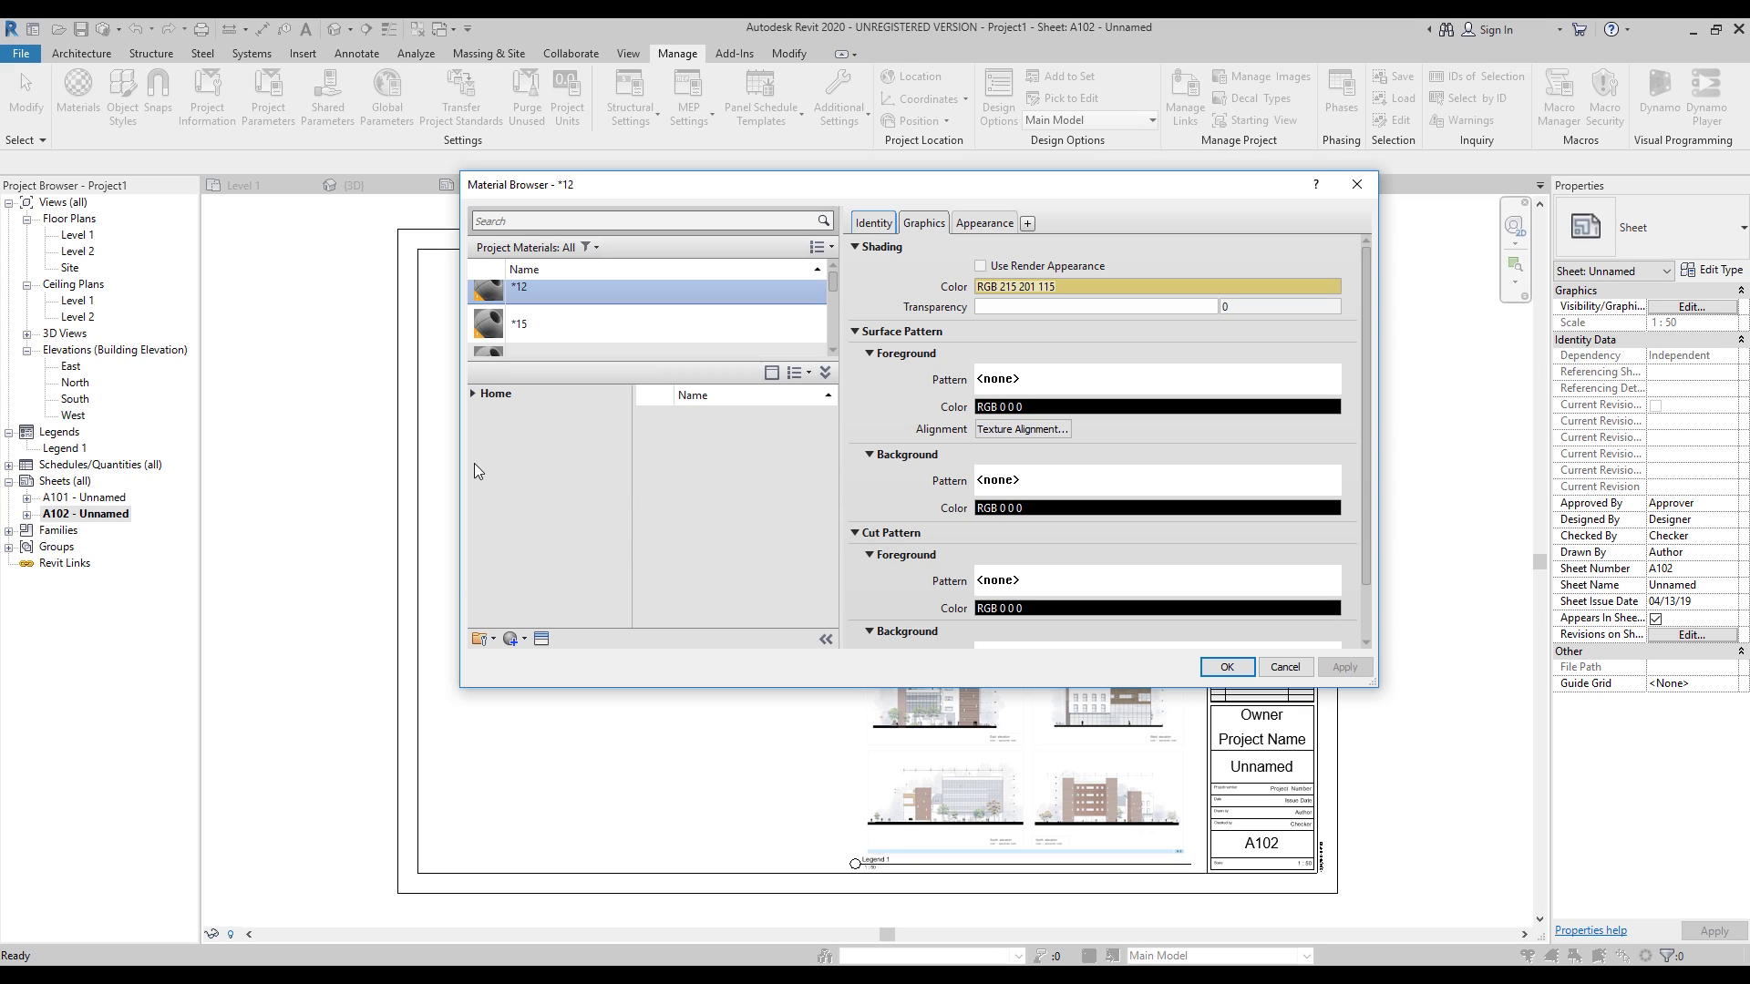
pyautogui.click(480, 394)
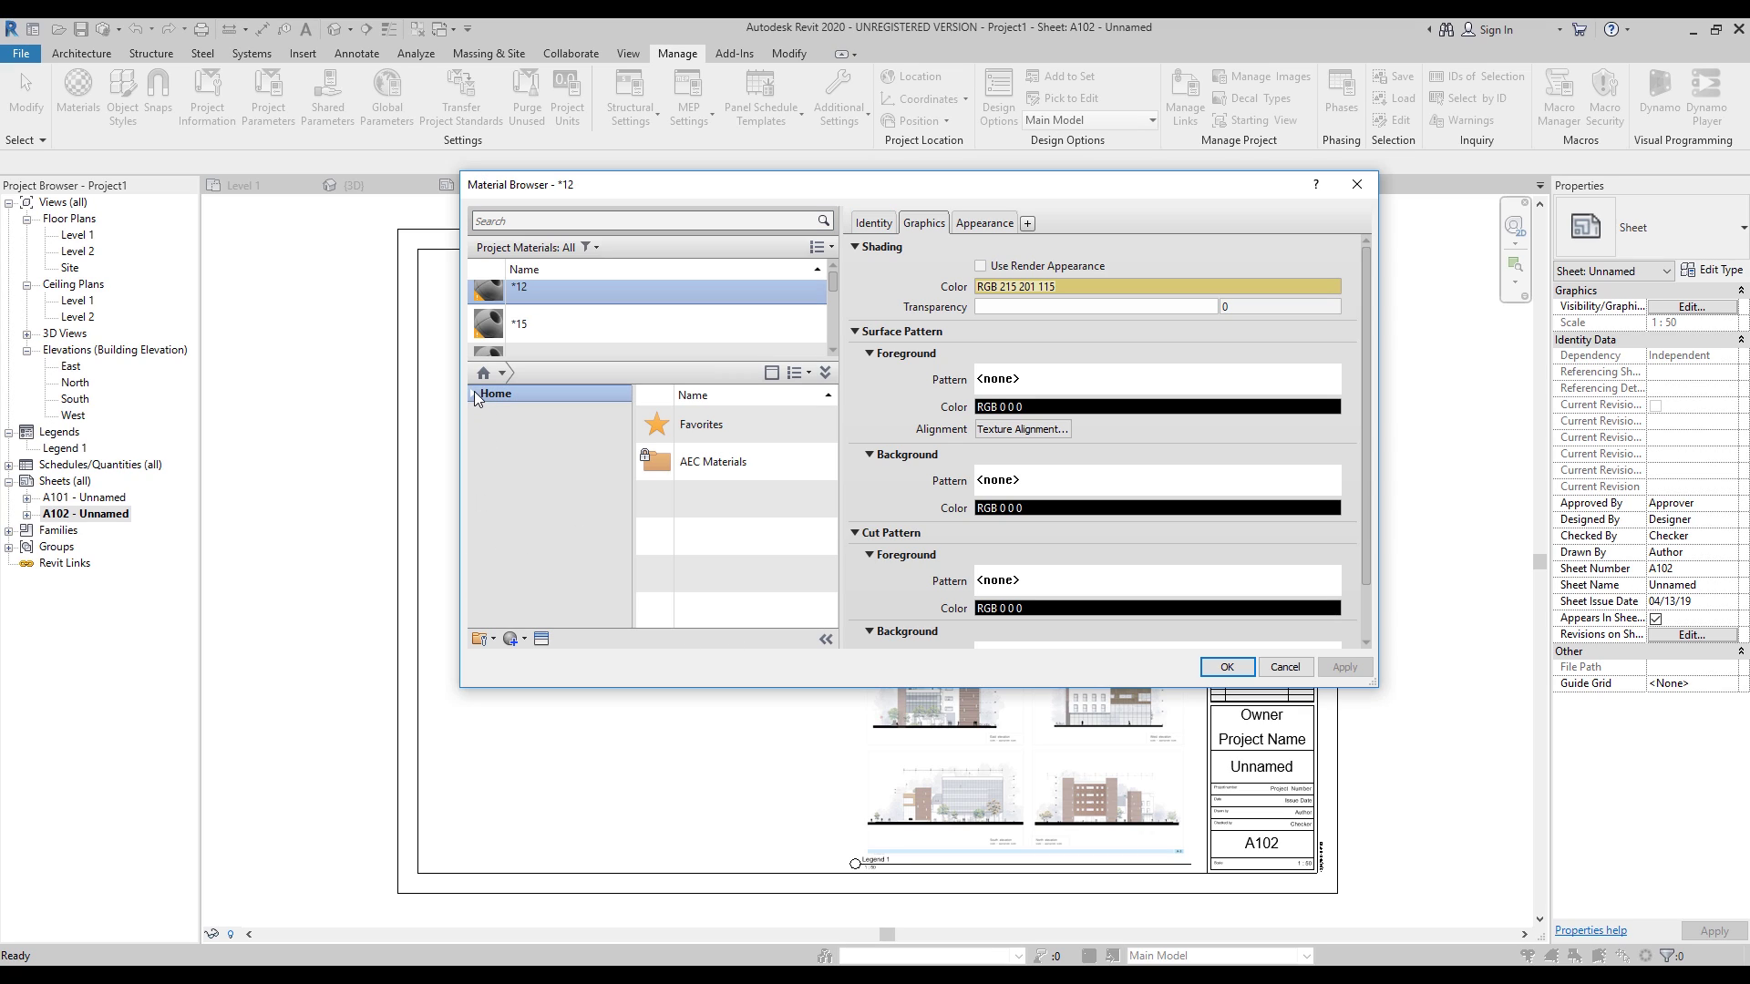
pyautogui.click(473, 392)
pyautogui.click(479, 428)
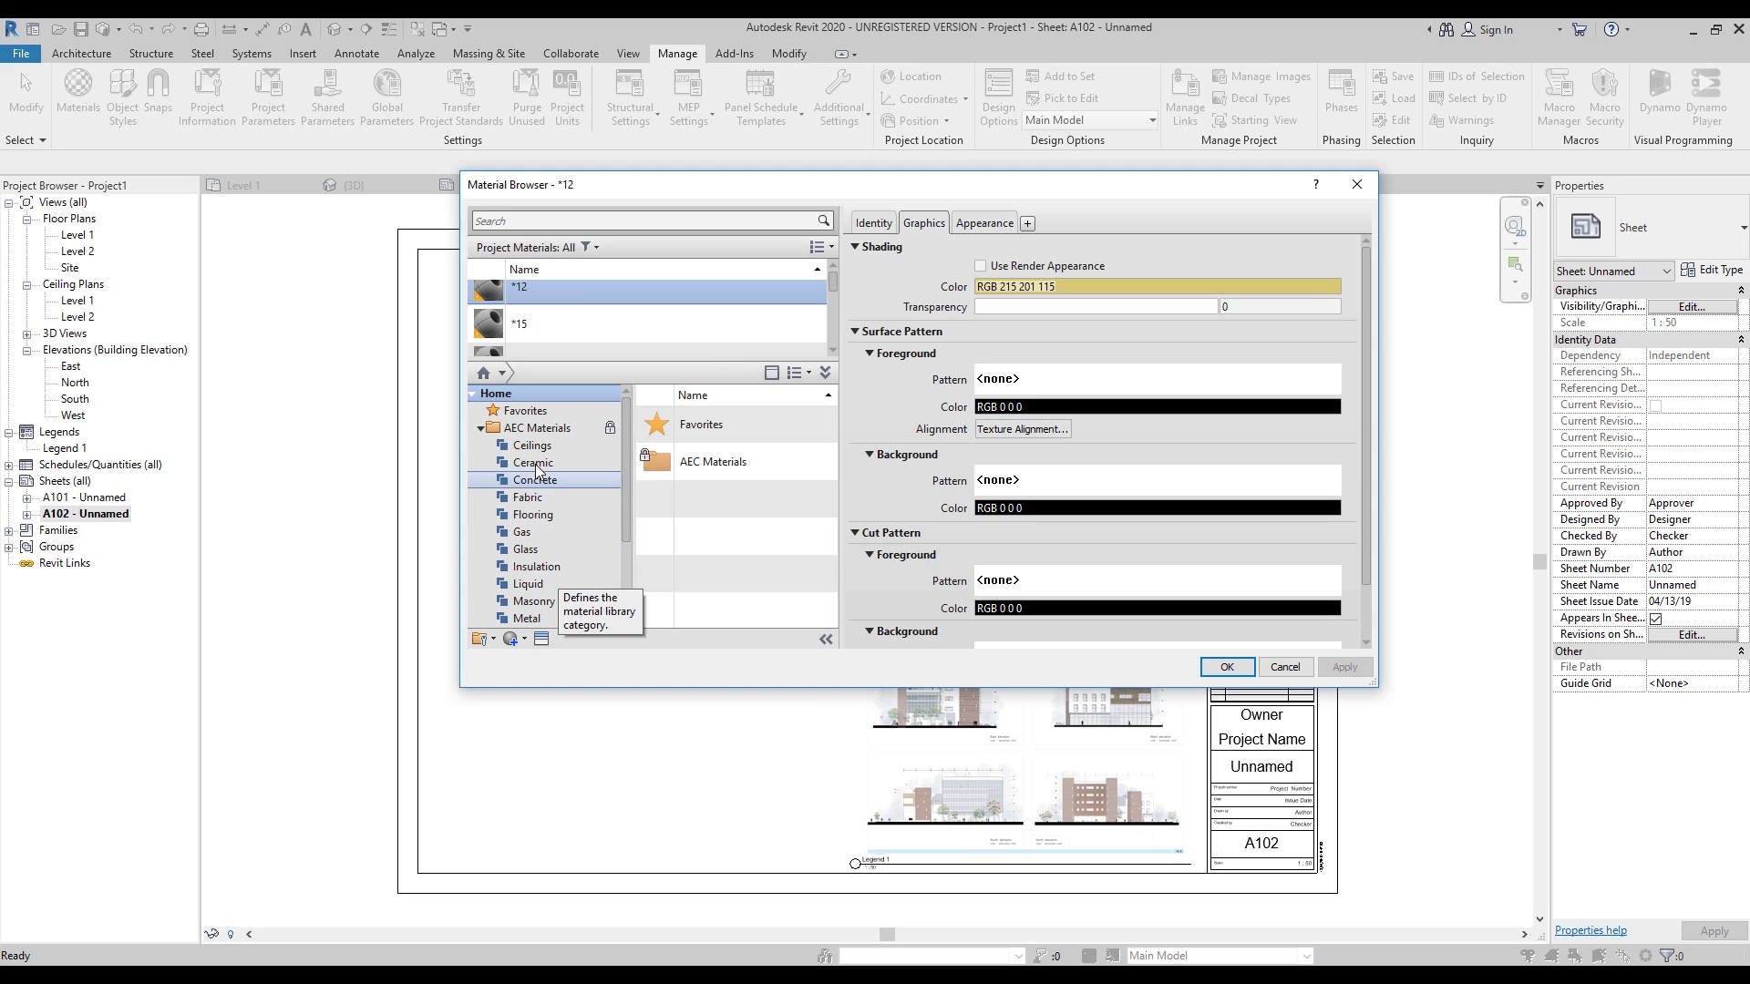
pyautogui.click(820, 247)
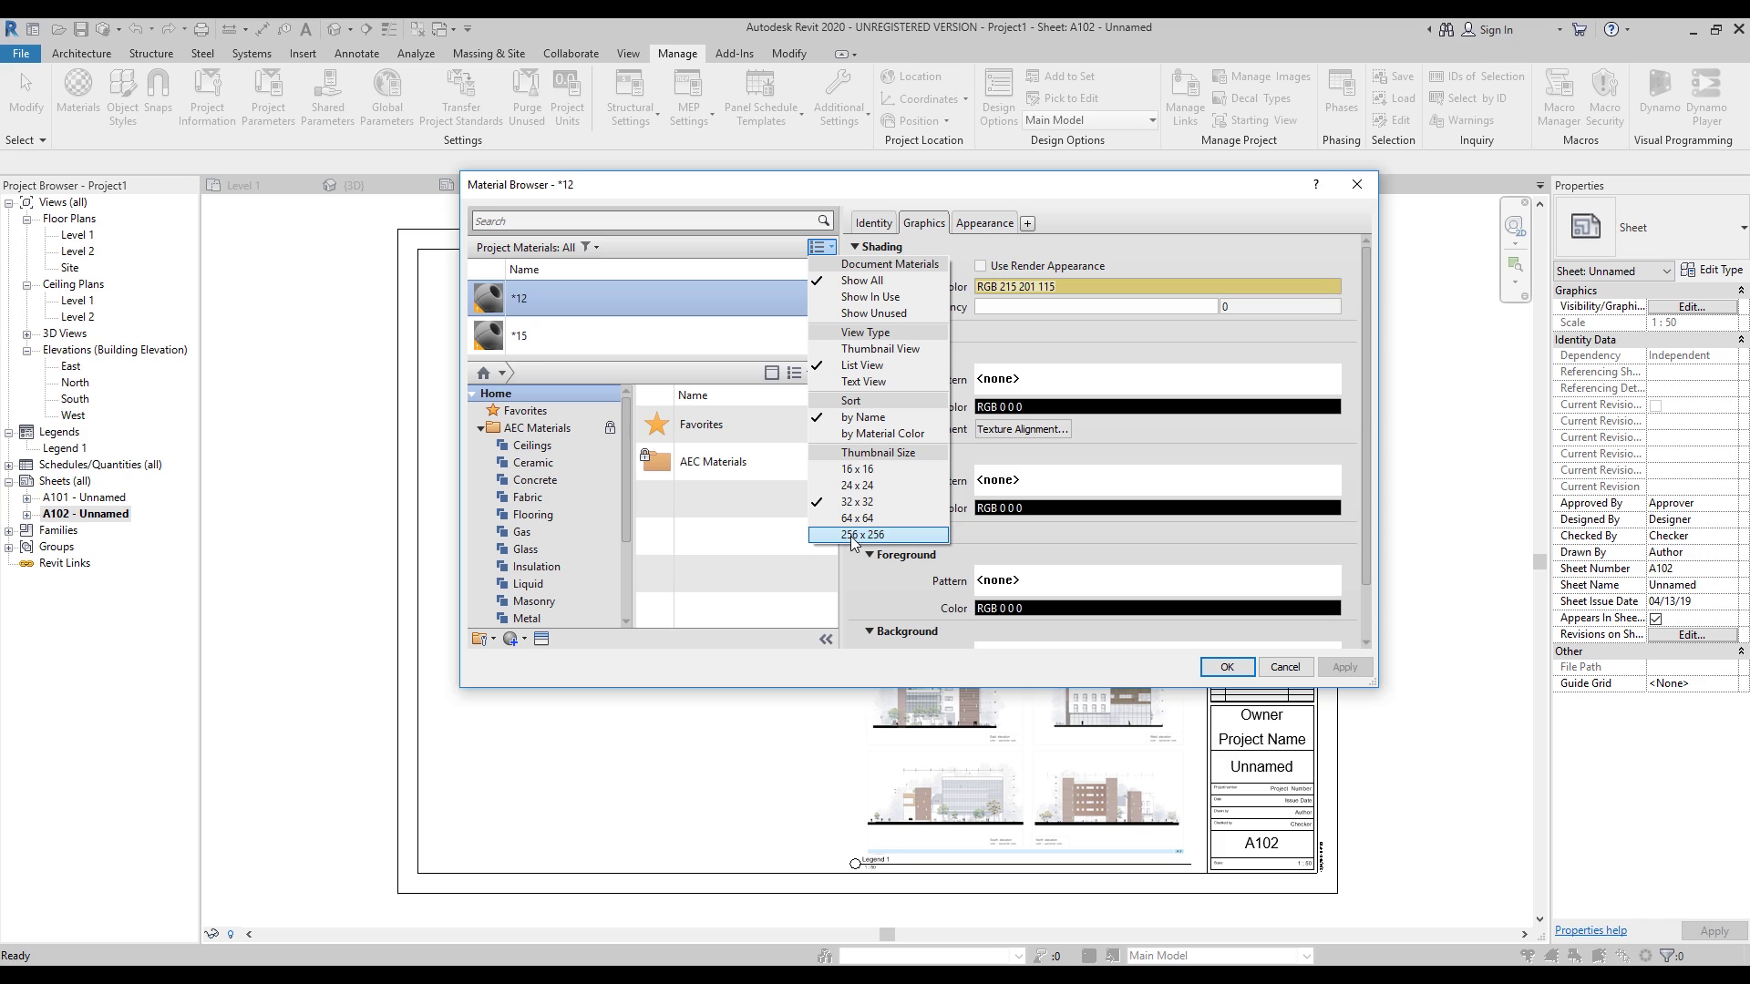
pyautogui.click(854, 535)
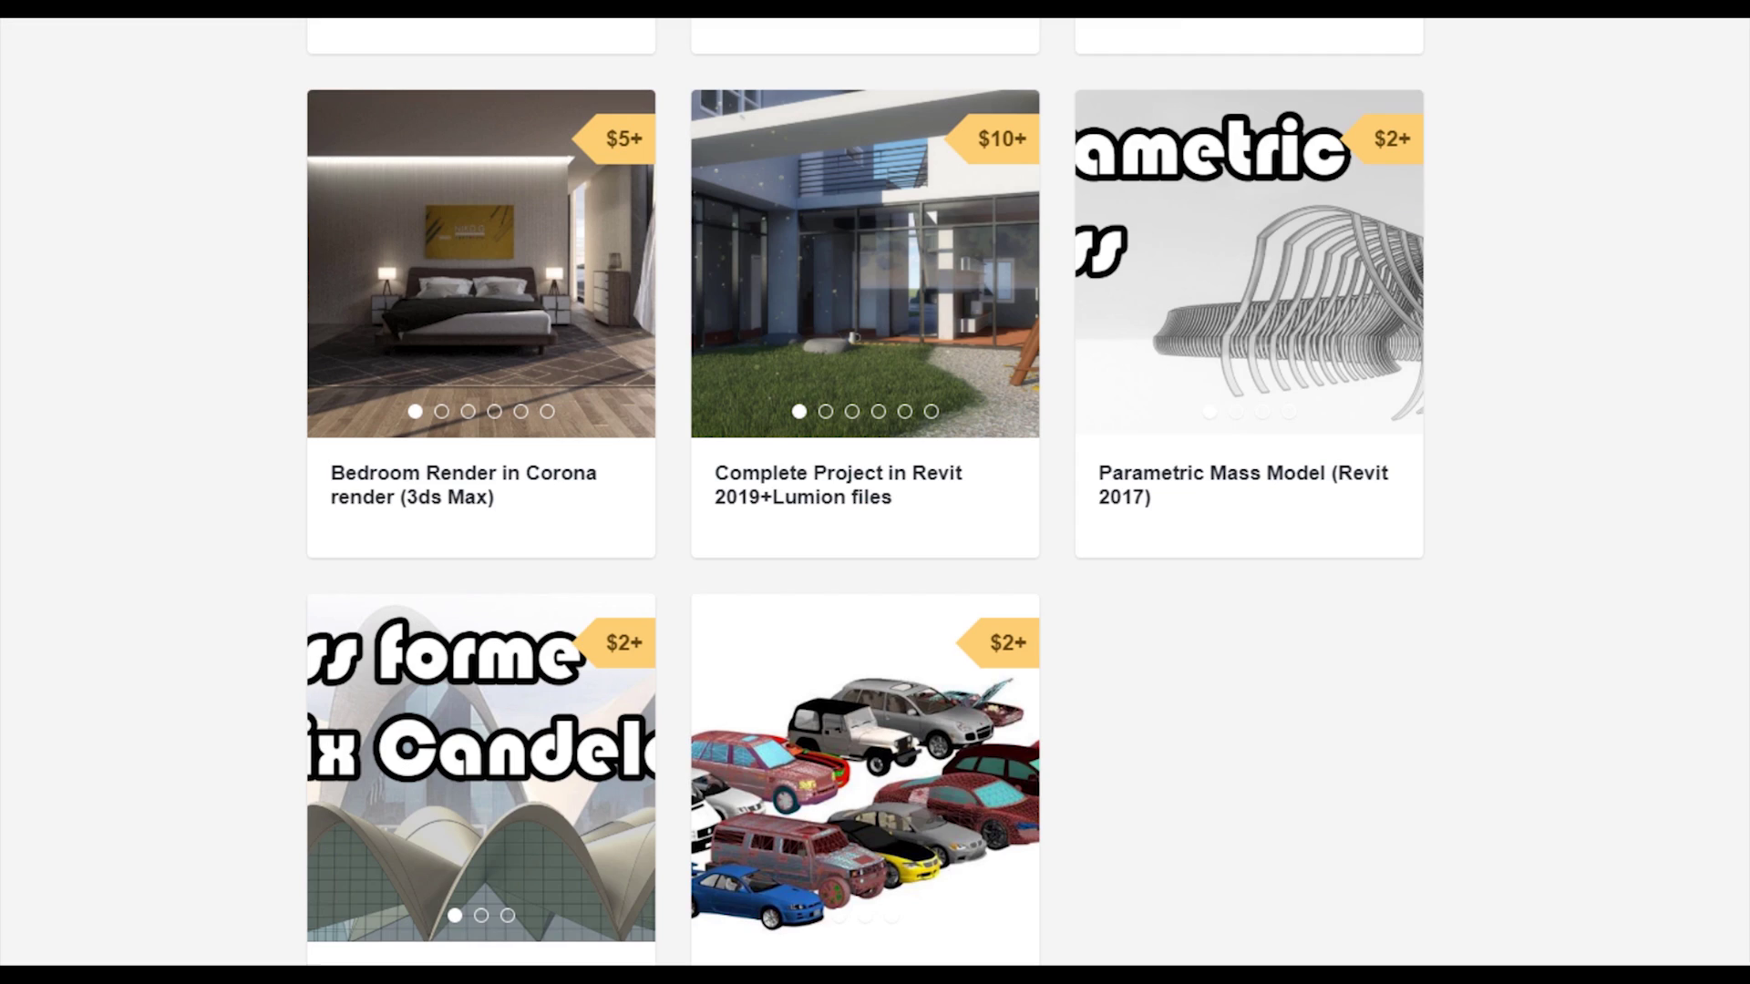
pyautogui.scroll(12, 927, 953)
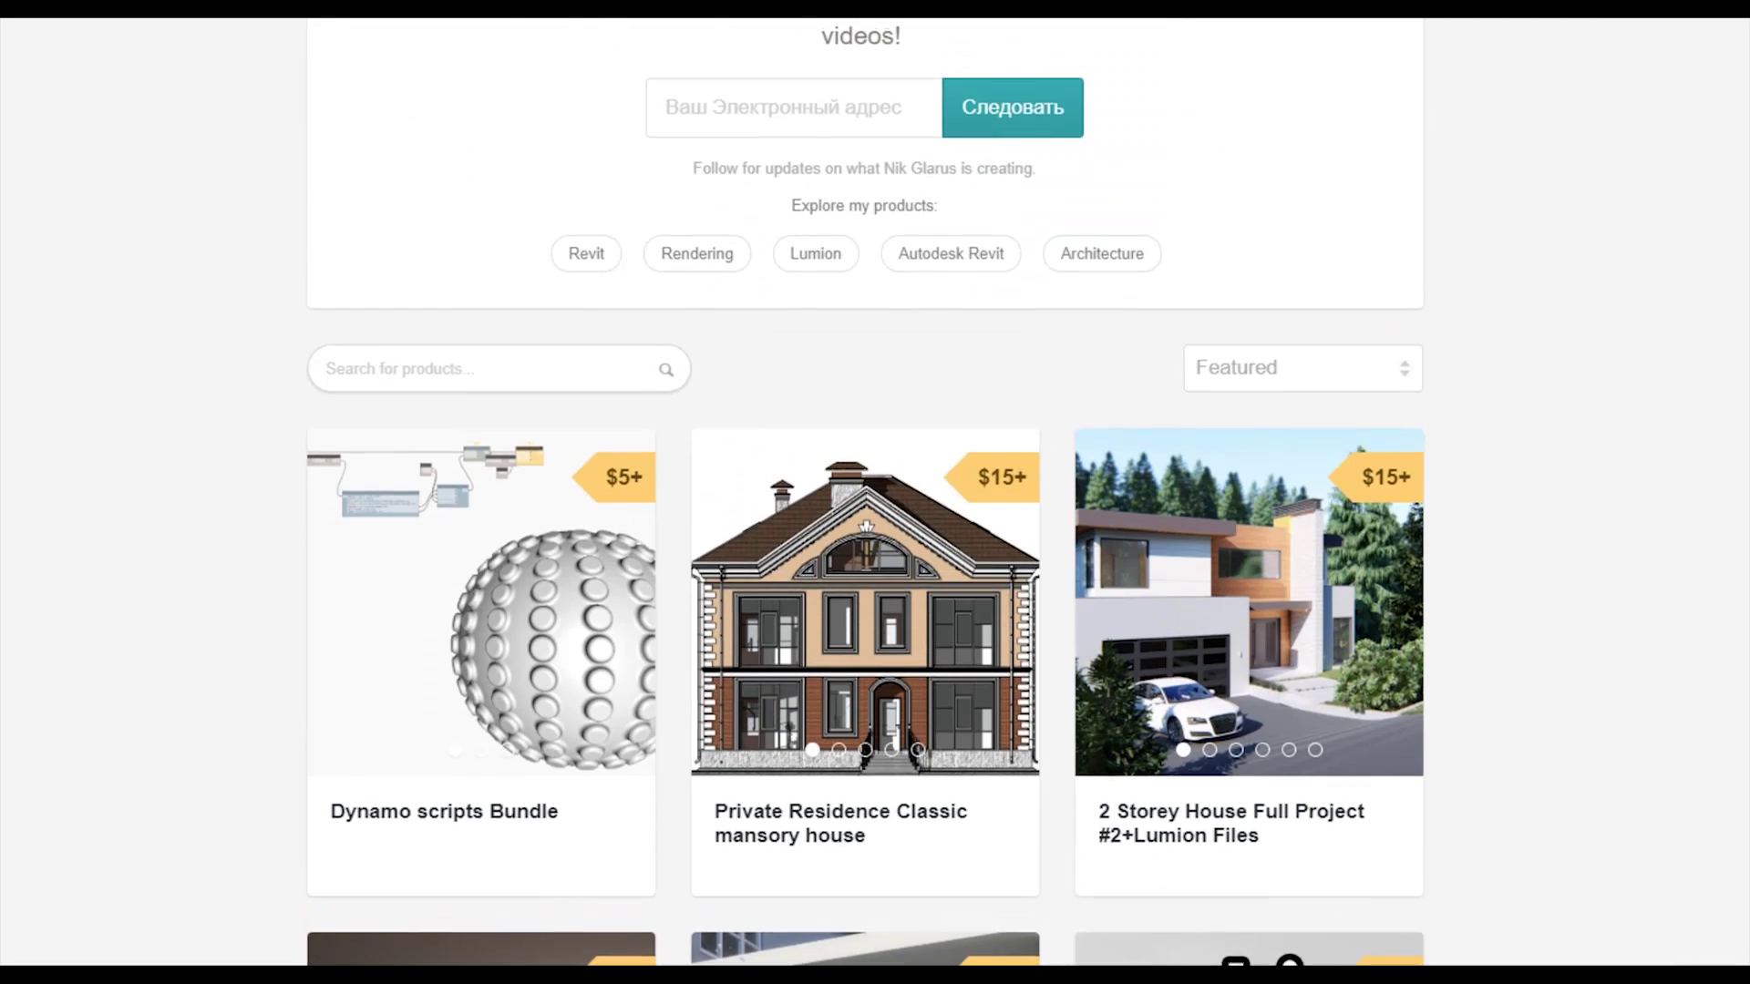
pyautogui.scroll(-3, 927, 953)
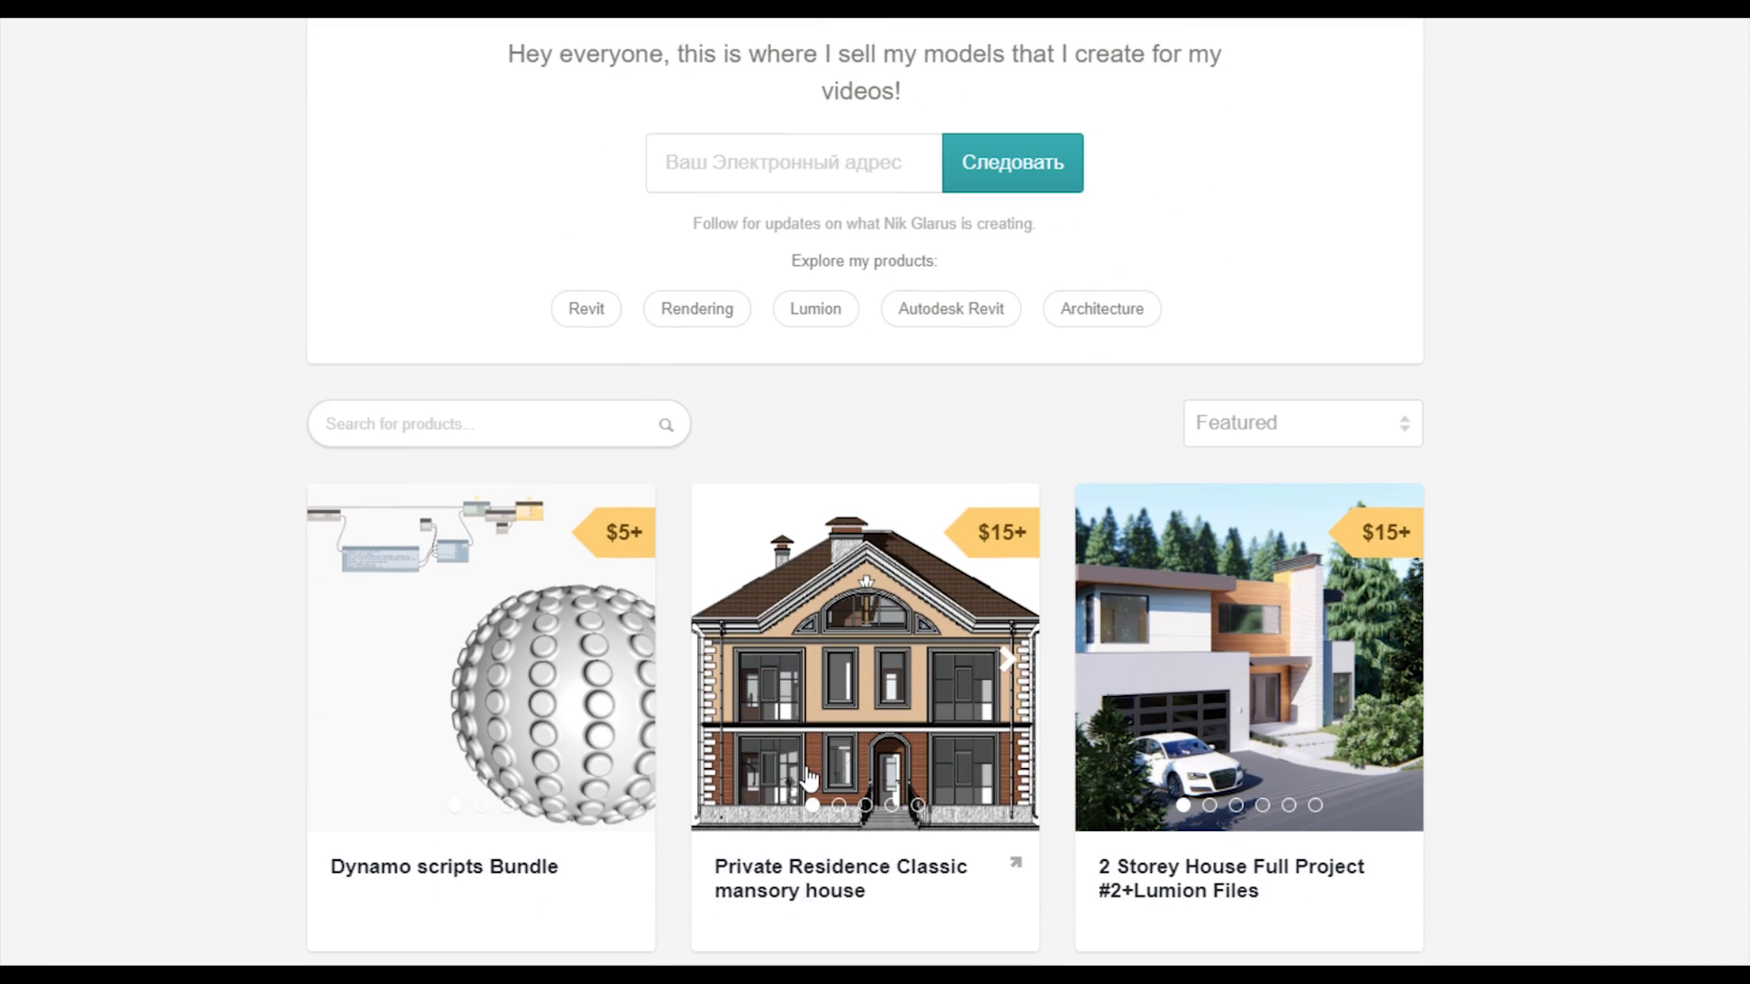
pyautogui.scroll(-5, 866, 704)
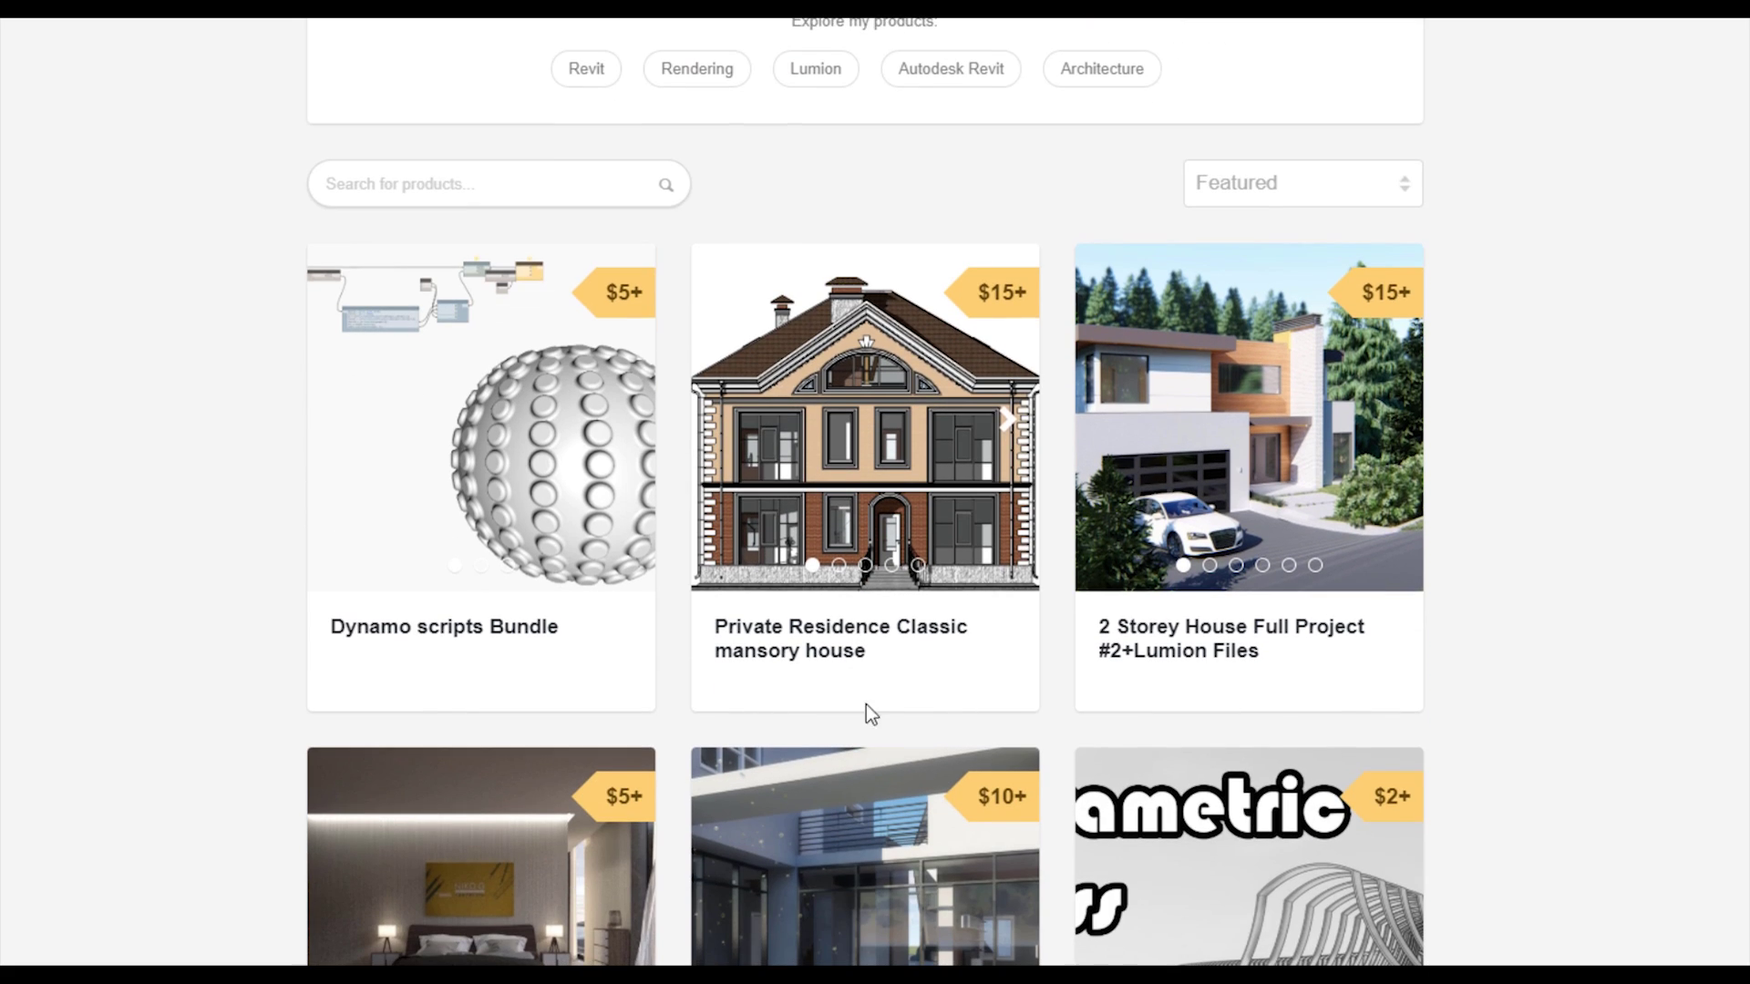
pyautogui.scroll(2, 937, 640)
pyautogui.scroll(3, 1558, 658)
pyautogui.scroll(3, 1554, 657)
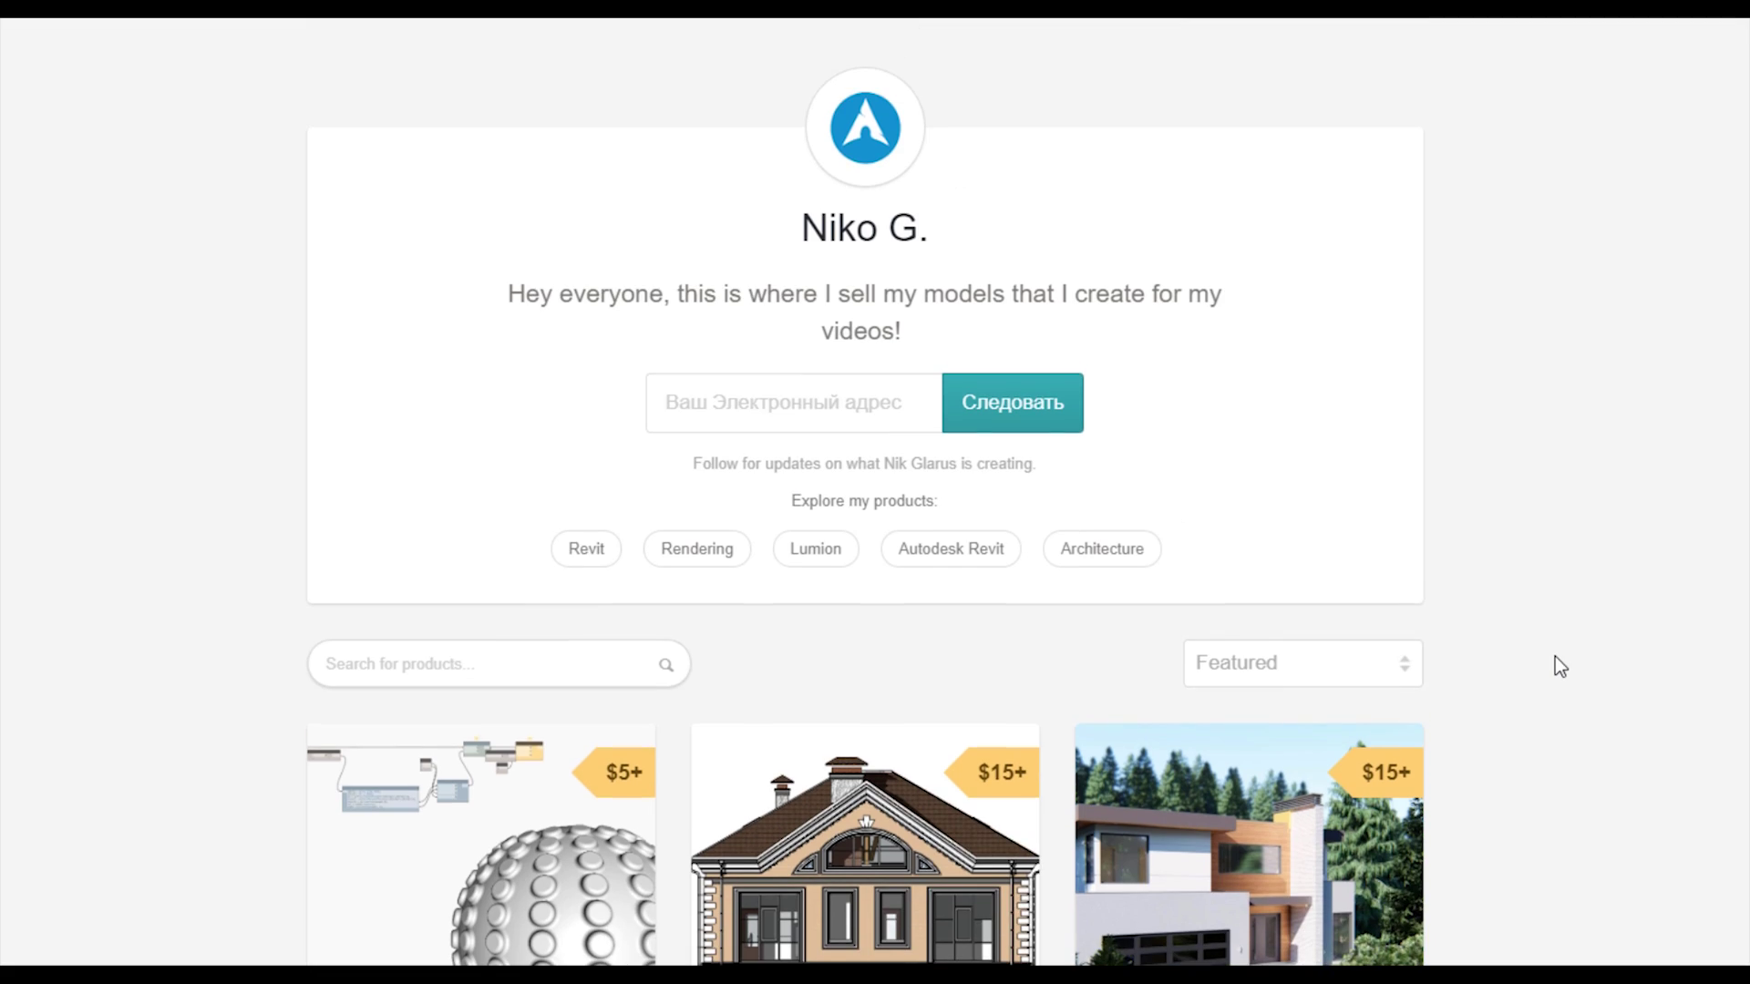
pyautogui.scroll(-5, 1549, 671)
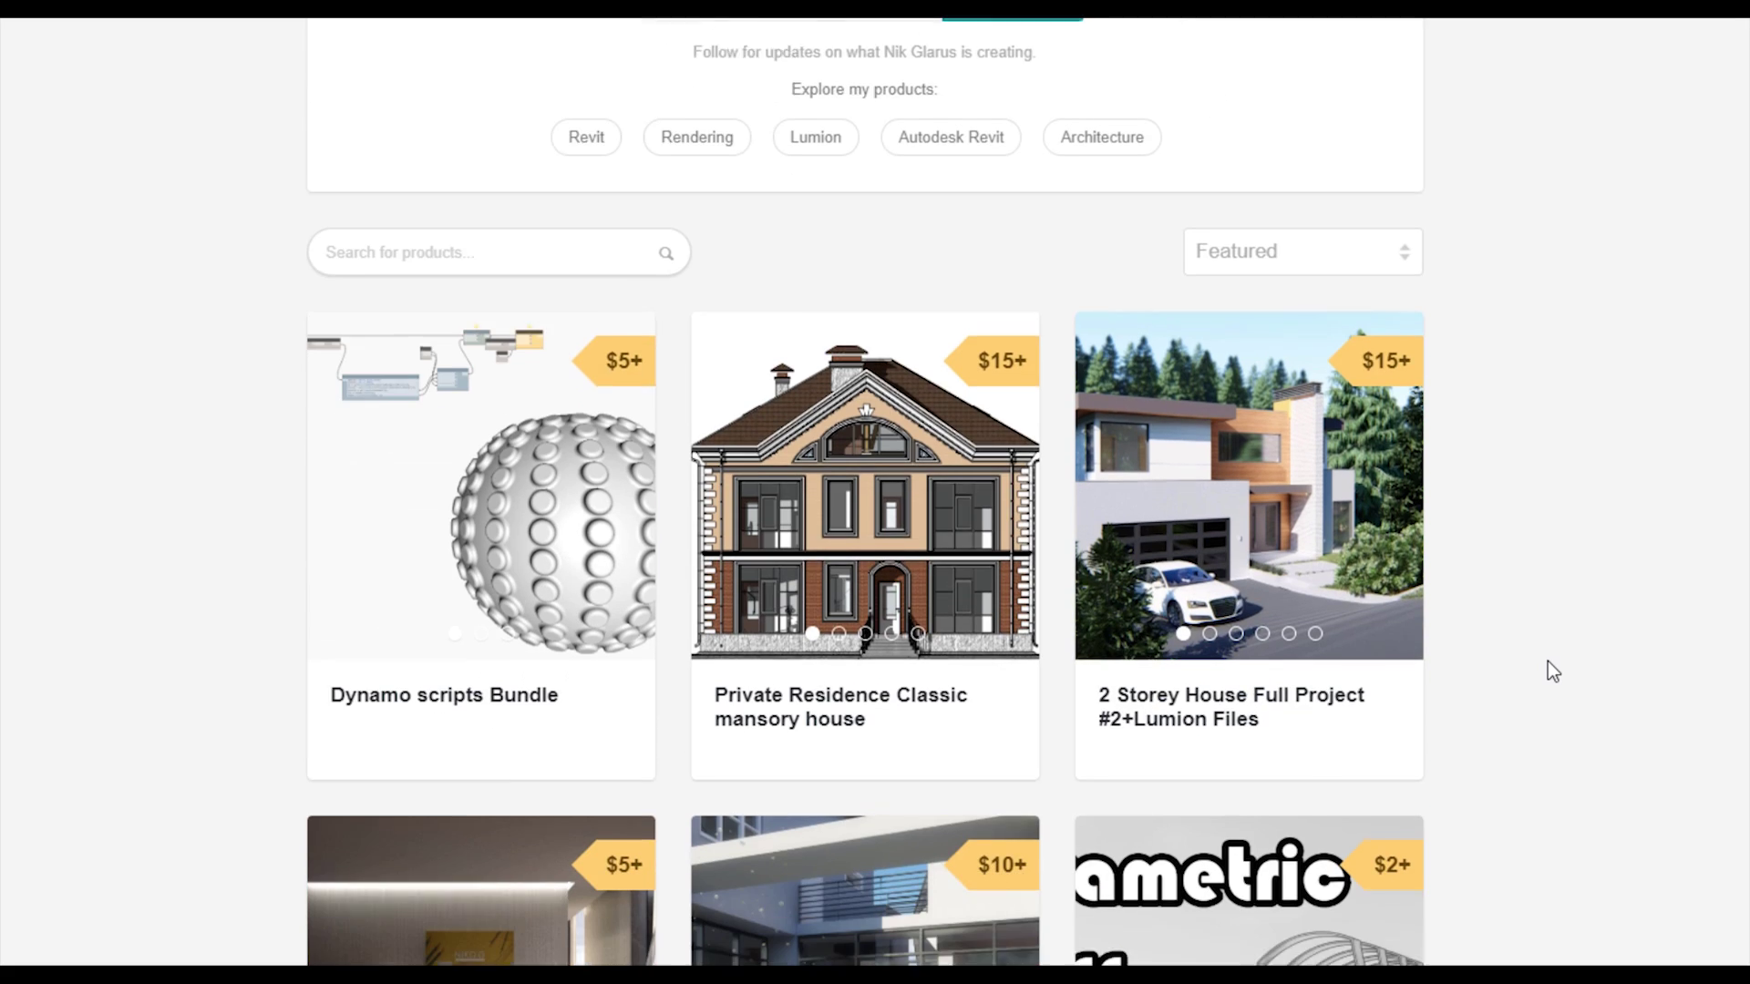